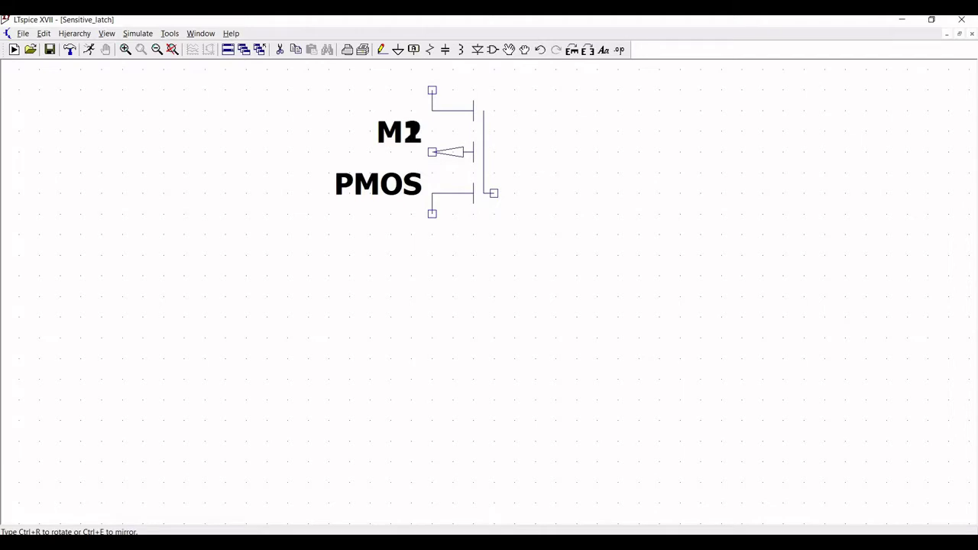
# Step: Place a mirrored four-terminal NMOS transistor (nmos4) directly below PMOS M1, aligned with it
pyautogui.press('Escape')
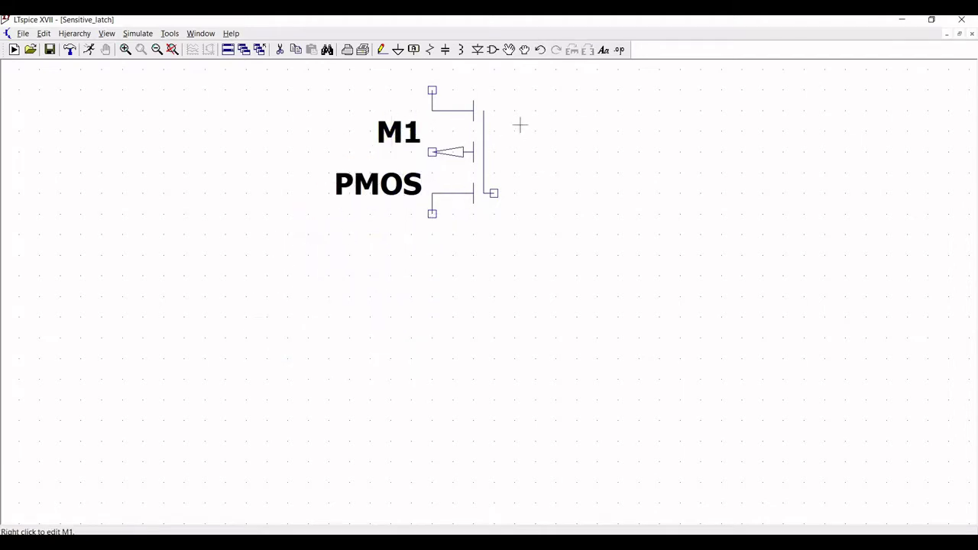
pyautogui.press('F2')
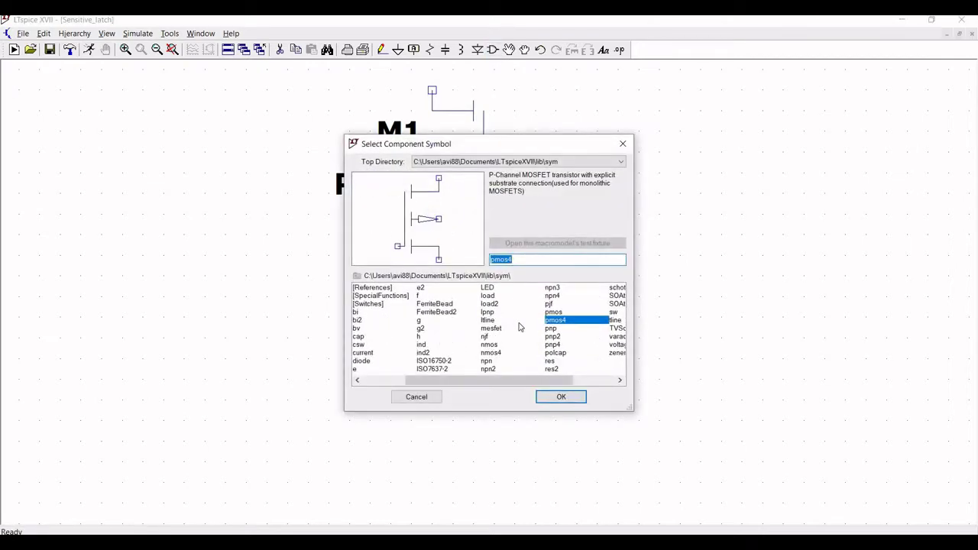
pyautogui.click(493, 353)
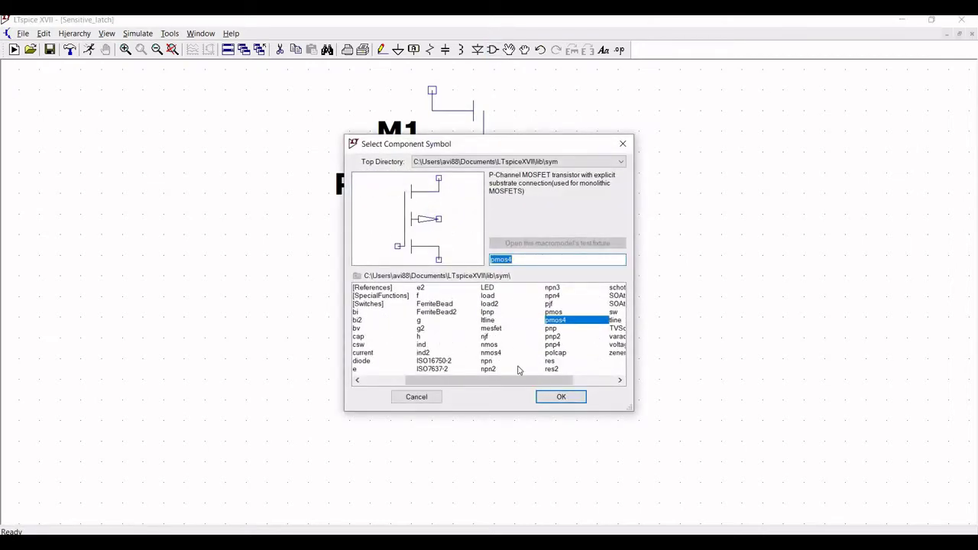
pyautogui.click(556, 397)
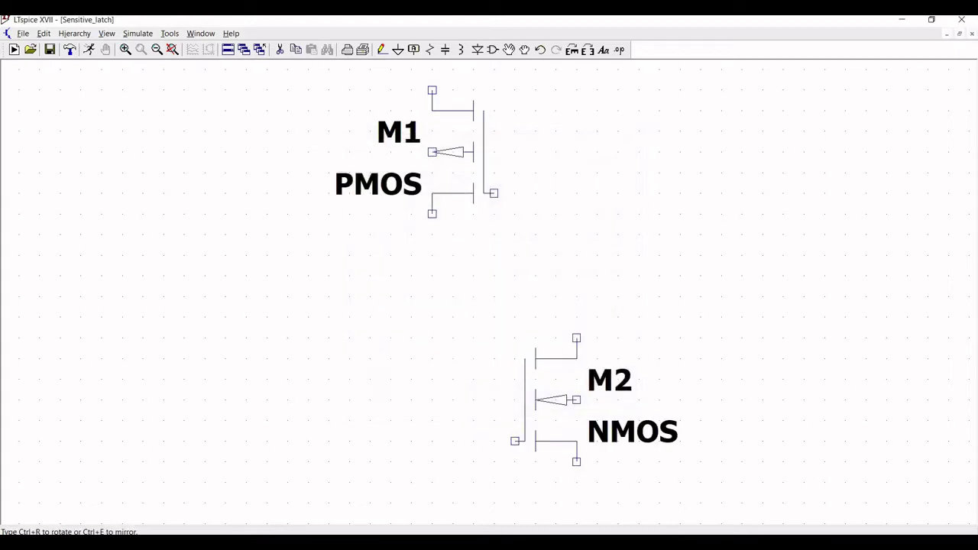
pyautogui.hotkey('ctrl', 'e')
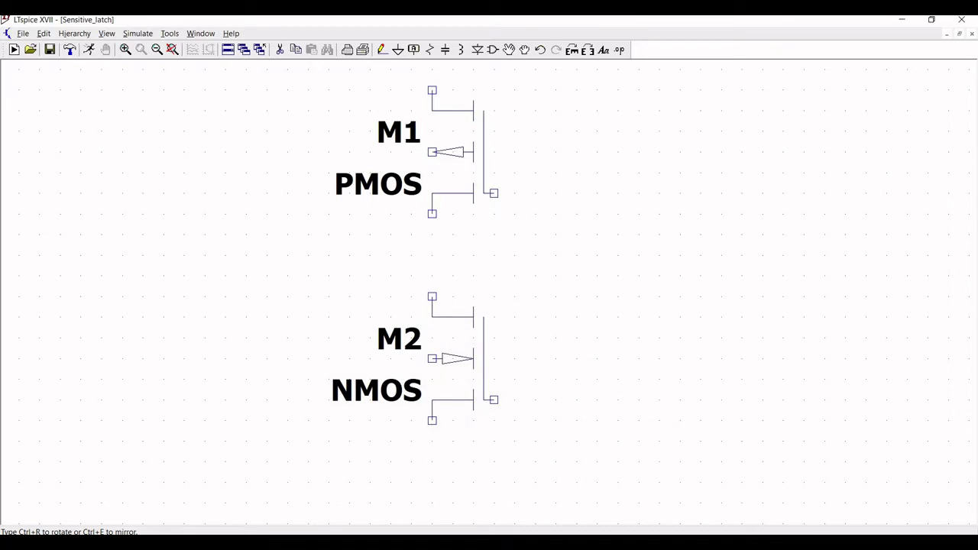
pyautogui.click(412, 339)
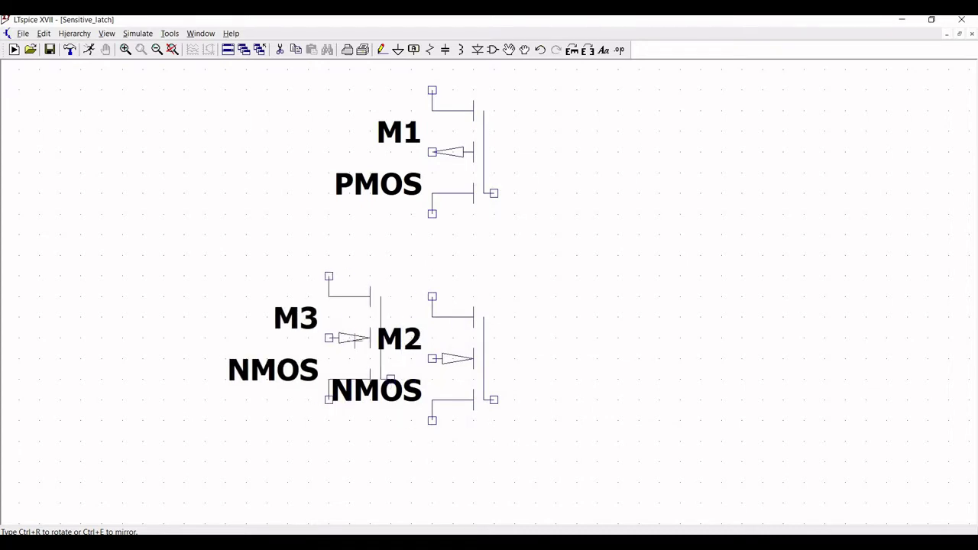
pyautogui.press('Escape')
# Step: Place an unmirrored four-terminal PMOS transistor (pmos4) below NMOS M2, with its drain and source pins in line with M2's
pyautogui.click(157, 49)
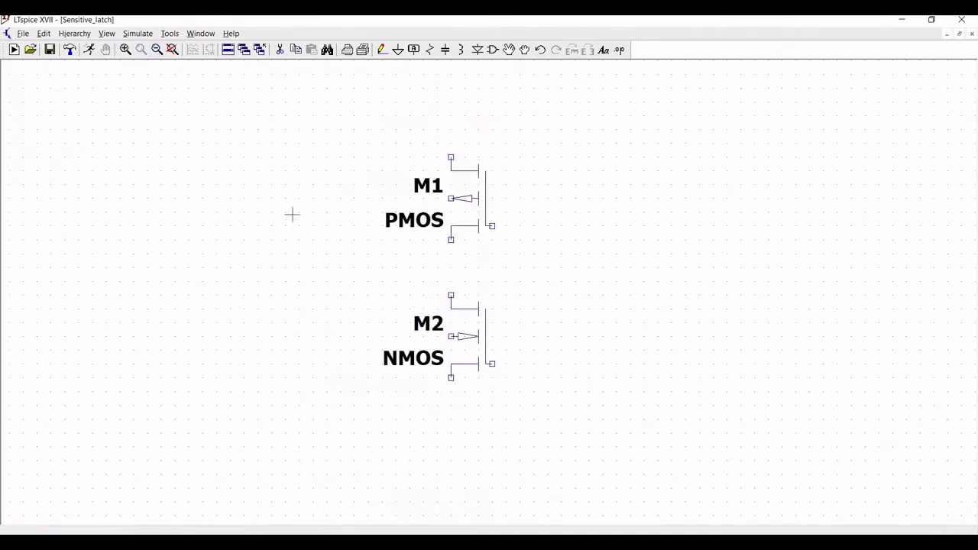
pyautogui.moveTo(292, 214); pyautogui.dragTo(275, 163)
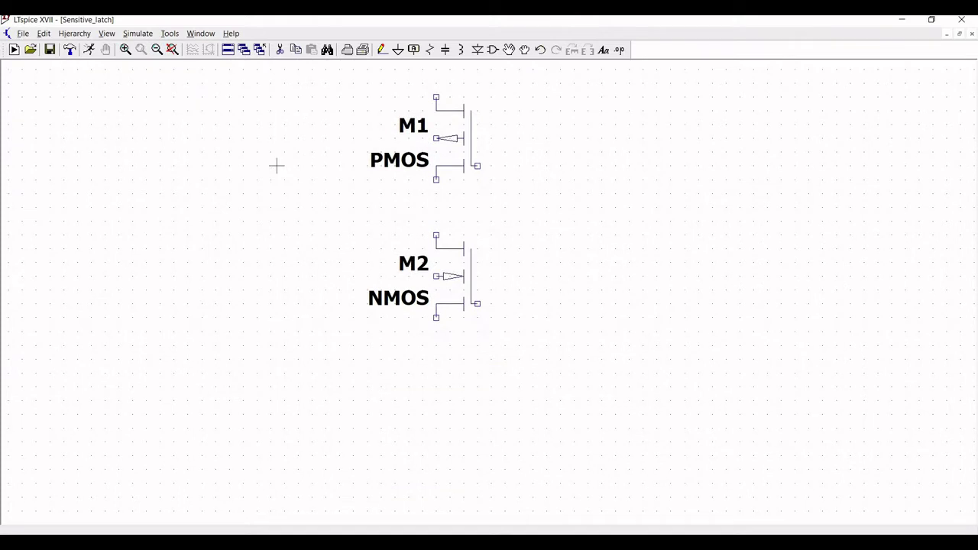
pyautogui.click(493, 50)
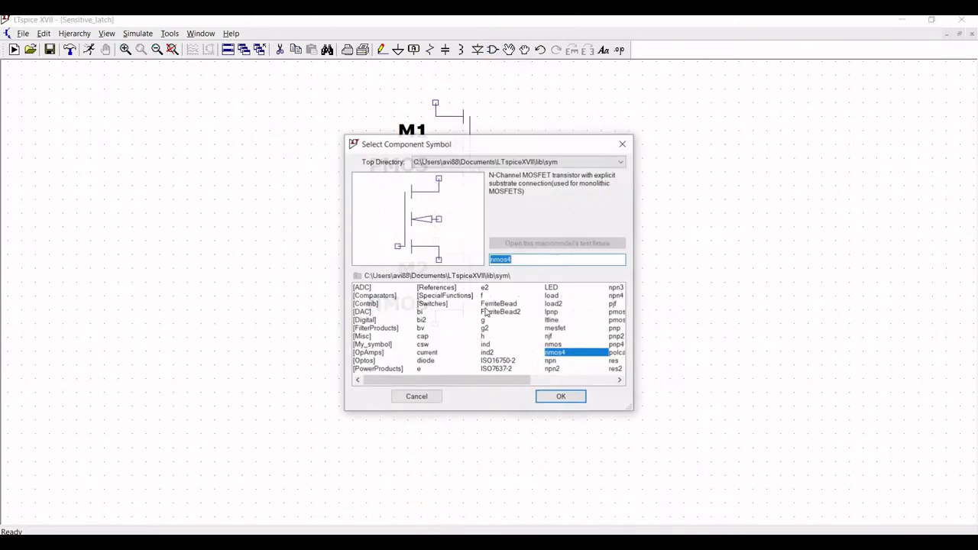
pyautogui.click(619, 322)
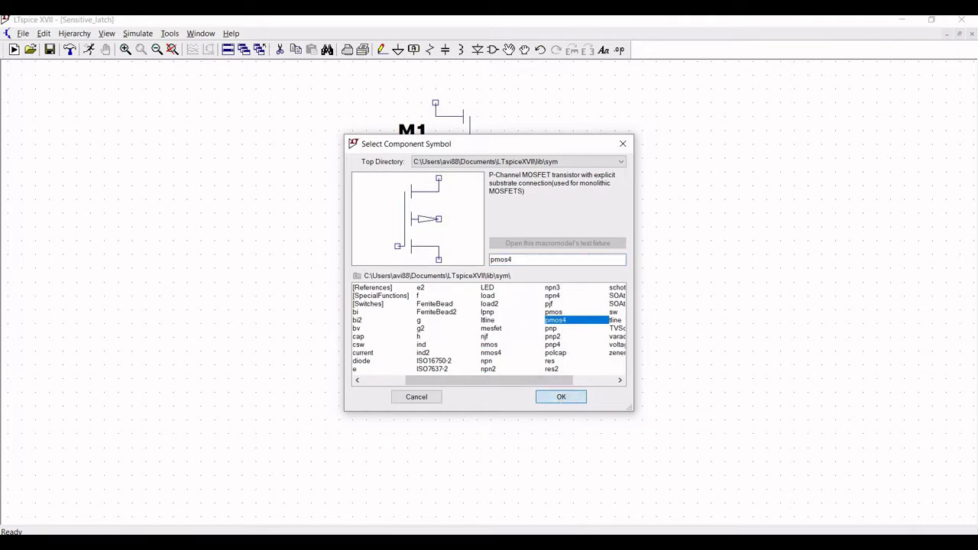
pyautogui.click(561, 396)
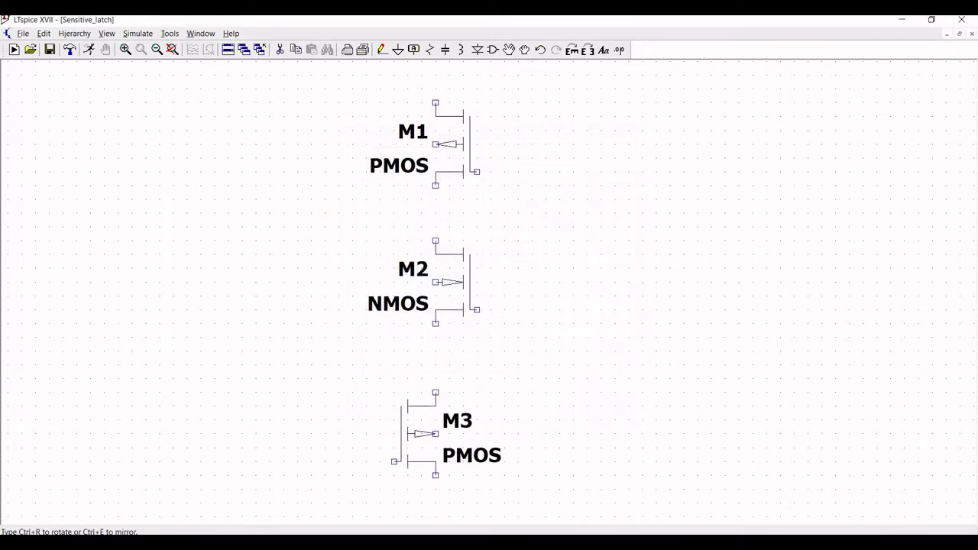
pyautogui.press('Escape')
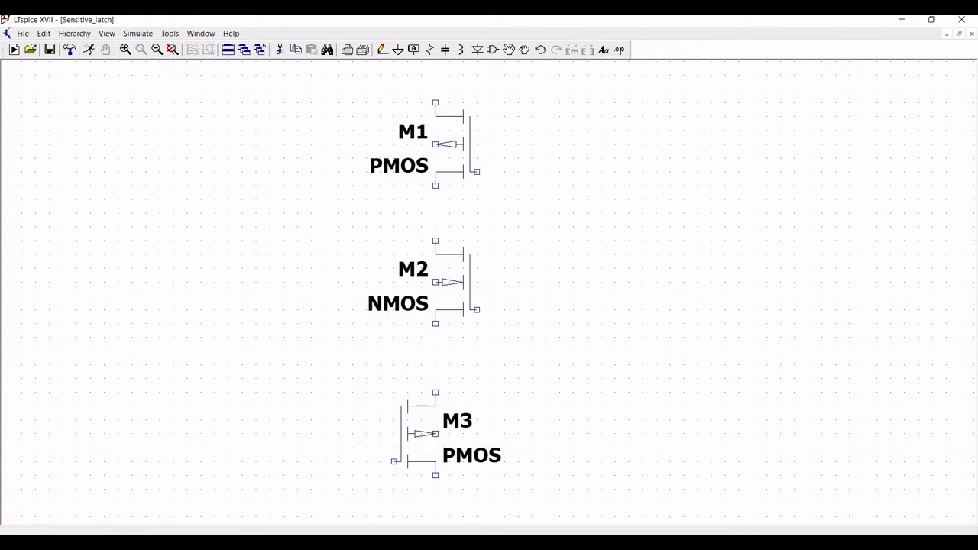
# Step: Place an unmirrored four-terminal NMOS transistor (nmos4) directly below PMOS M3
pyautogui.click(156, 49)
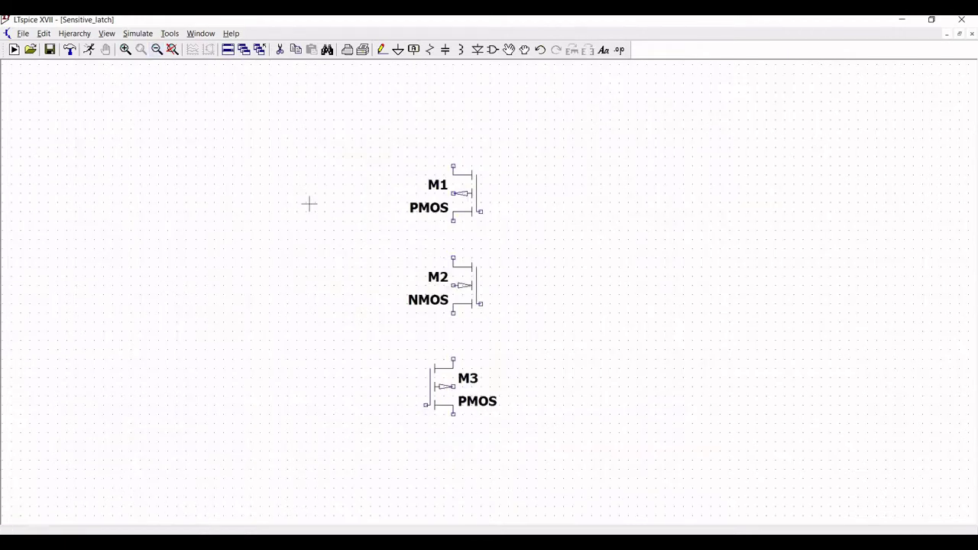
pyautogui.moveTo(308, 203); pyautogui.dragTo(302, 170)
pyautogui.click(493, 50)
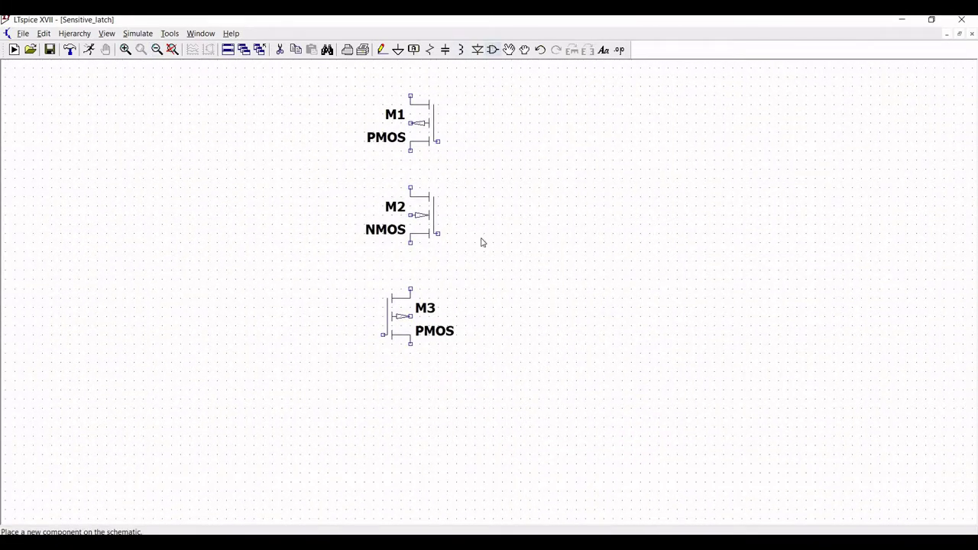
pyautogui.click(490, 352)
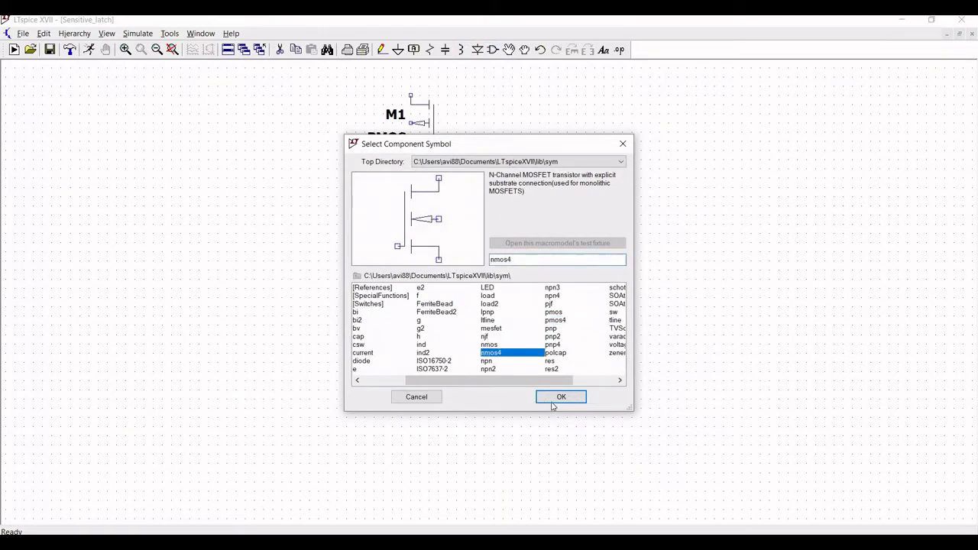
pyautogui.click(561, 397)
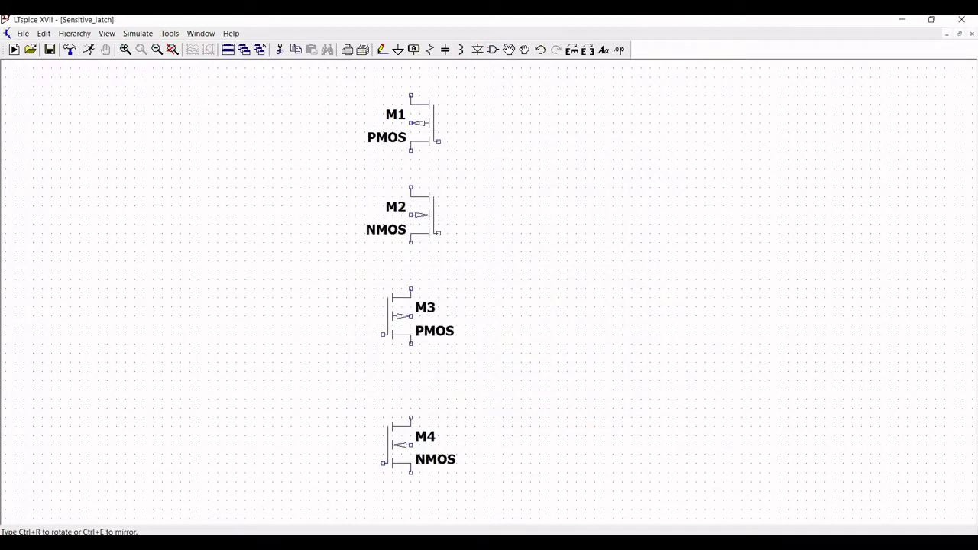
pyautogui.click(397, 445)
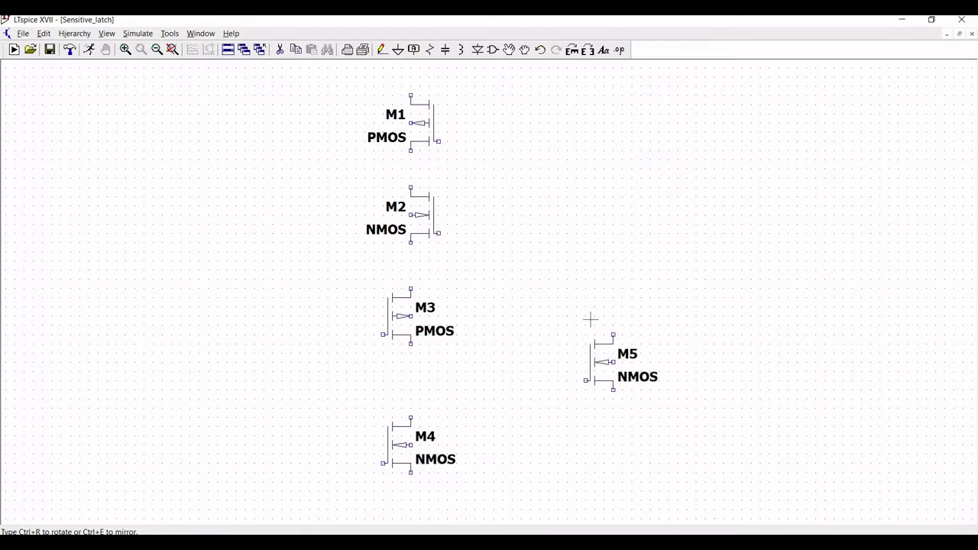
pyautogui.press('Escape')
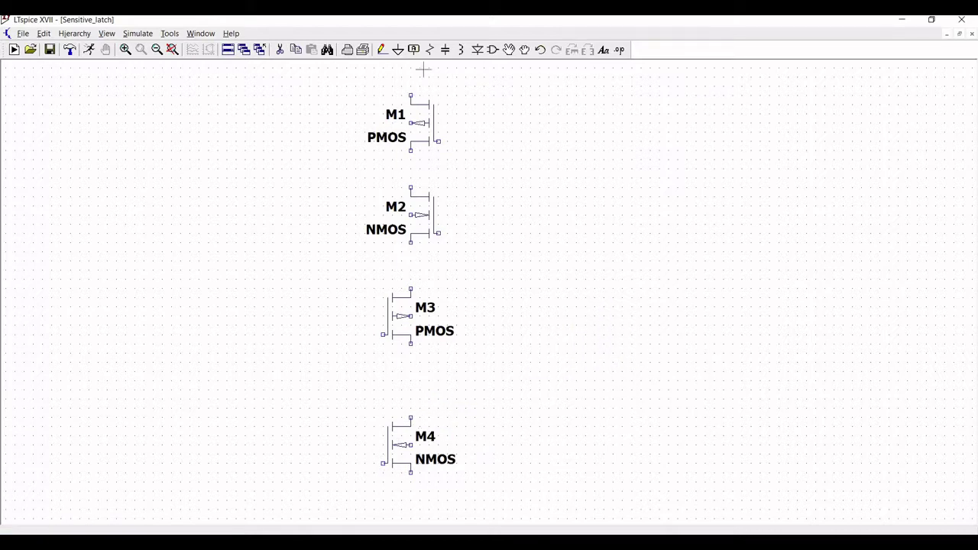
# Step: Place an unmirrored four-terminal PMOS transistor (pmos4) well to the right of the existing transistor column, around M2's height
pyautogui.click(493, 50)
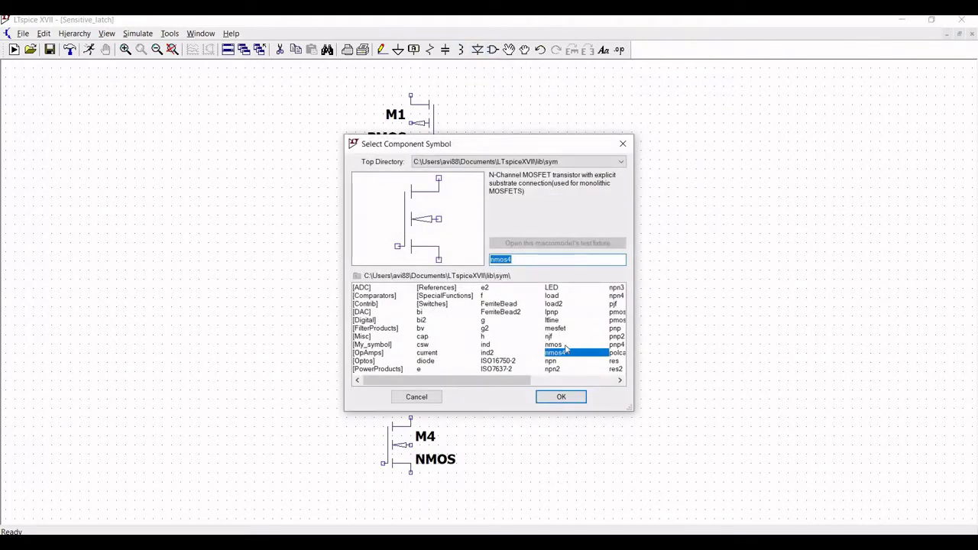
pyautogui.hscroll(2, 532, 339)
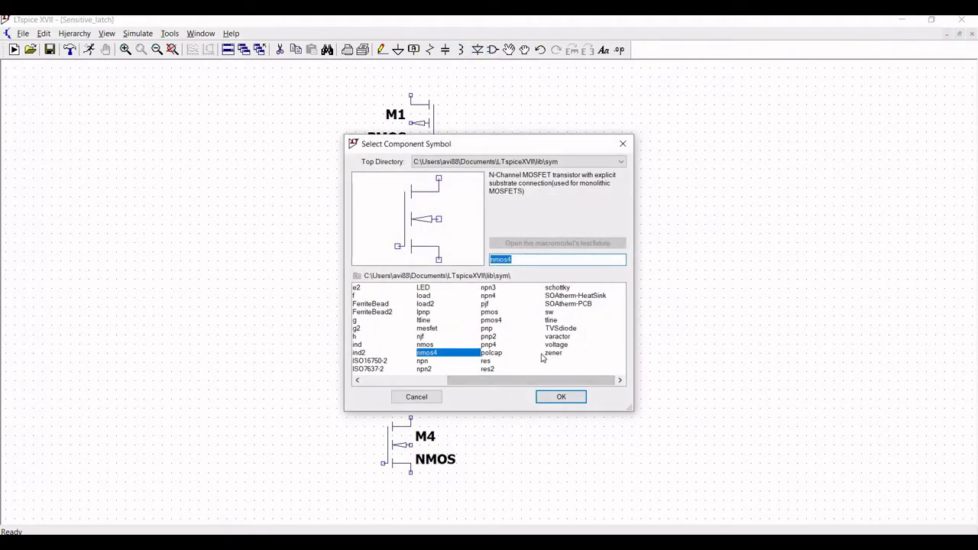
pyautogui.click(491, 319)
pyautogui.click(561, 396)
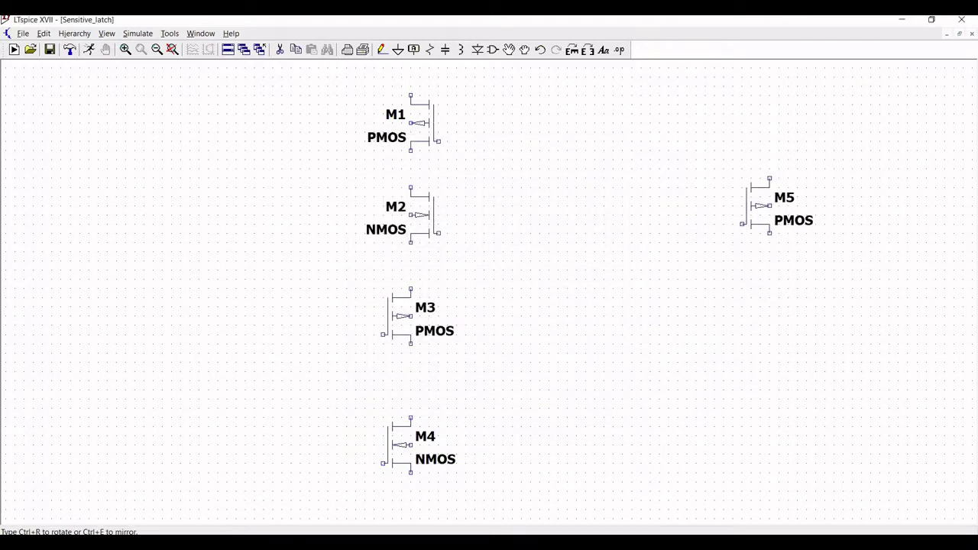
pyautogui.click(756, 204)
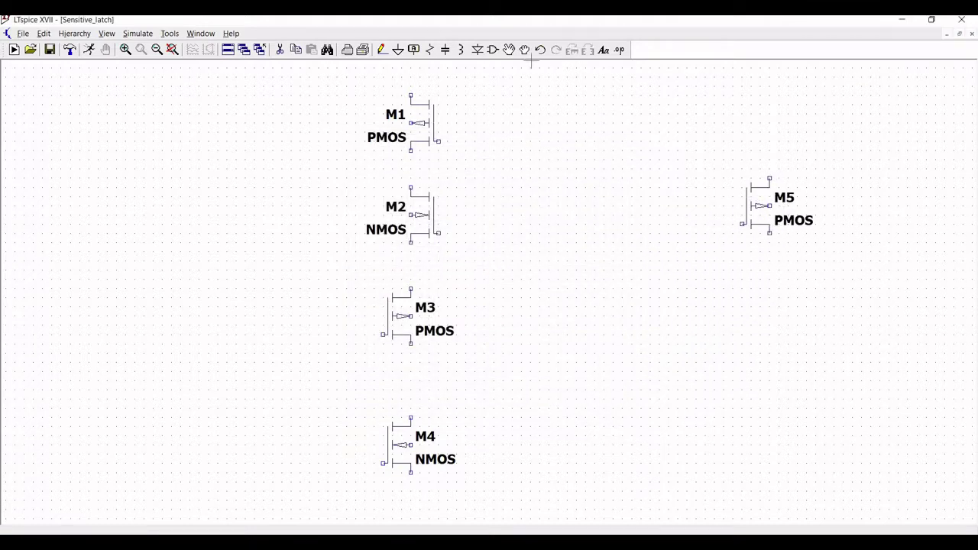
# Step: Place an unmirrored four-terminal NMOS transistor (nmos4) directly below PMOS M5
pyautogui.click(493, 50)
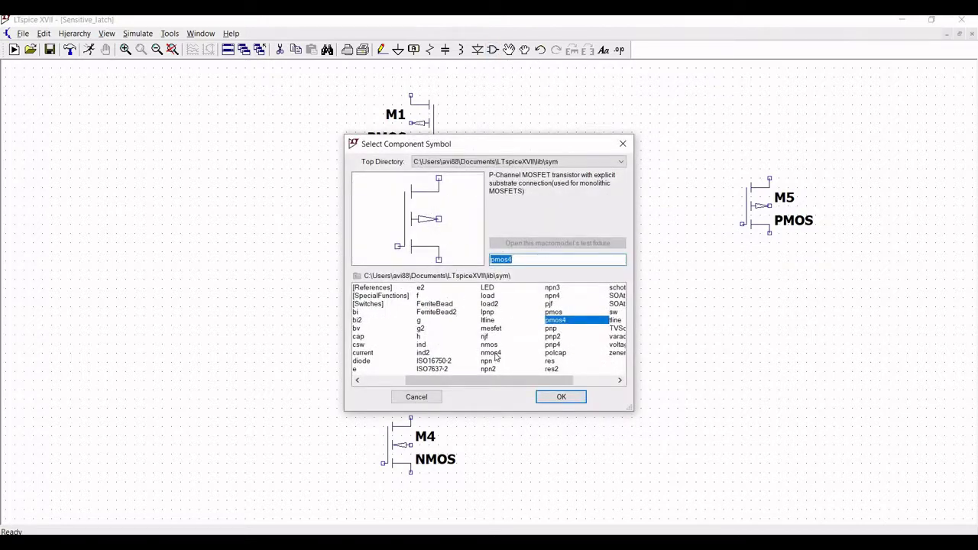
pyautogui.click(491, 352)
pyautogui.click(561, 397)
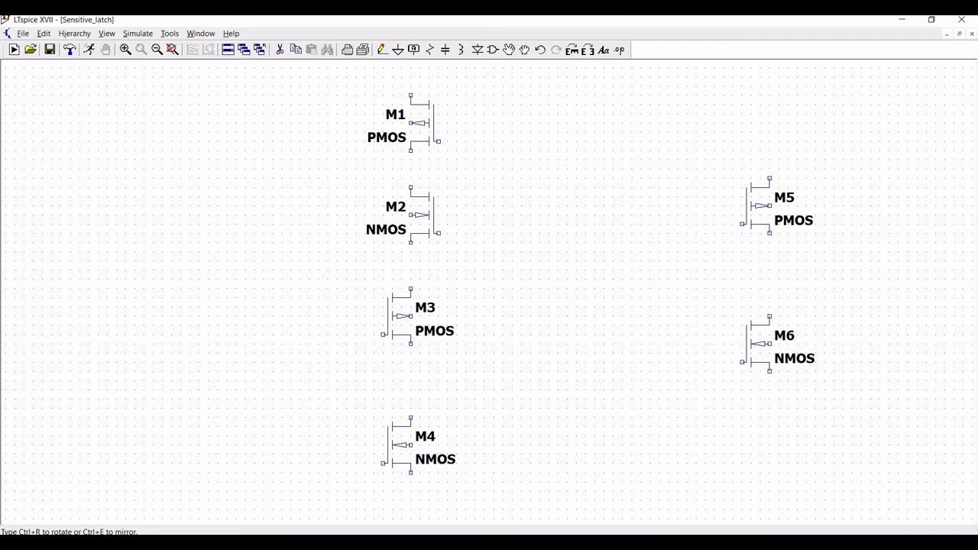
pyautogui.click(756, 344)
pyautogui.press('Escape')
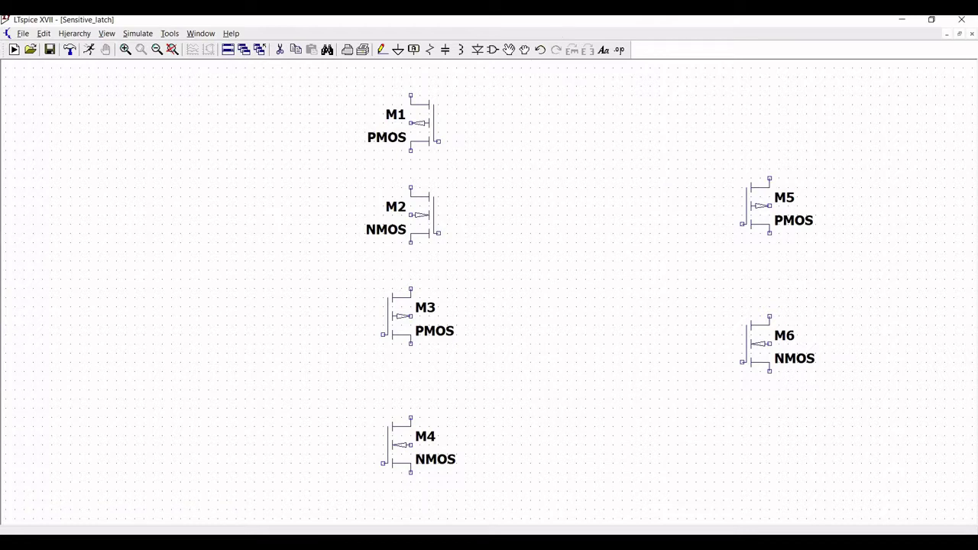
# Step: Wire the gate of M1 to the gate of M2 with a squared path running to the right of both transistors
pyautogui.click(381, 50)
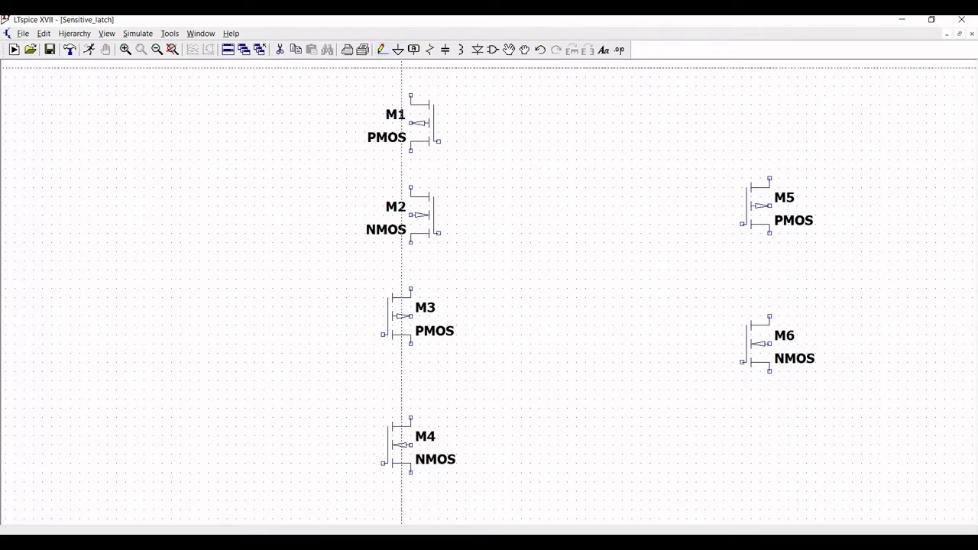
pyautogui.click(437, 141)
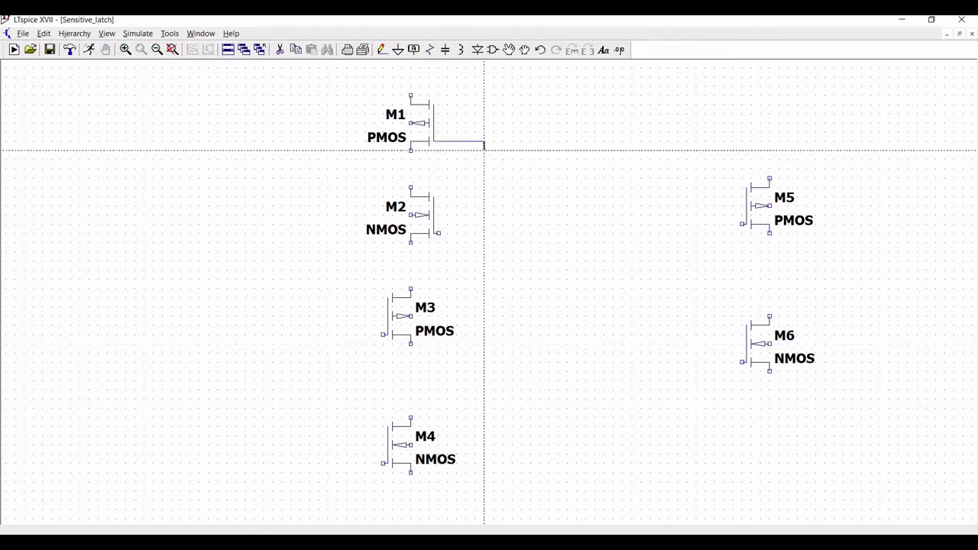
pyautogui.click(484, 233)
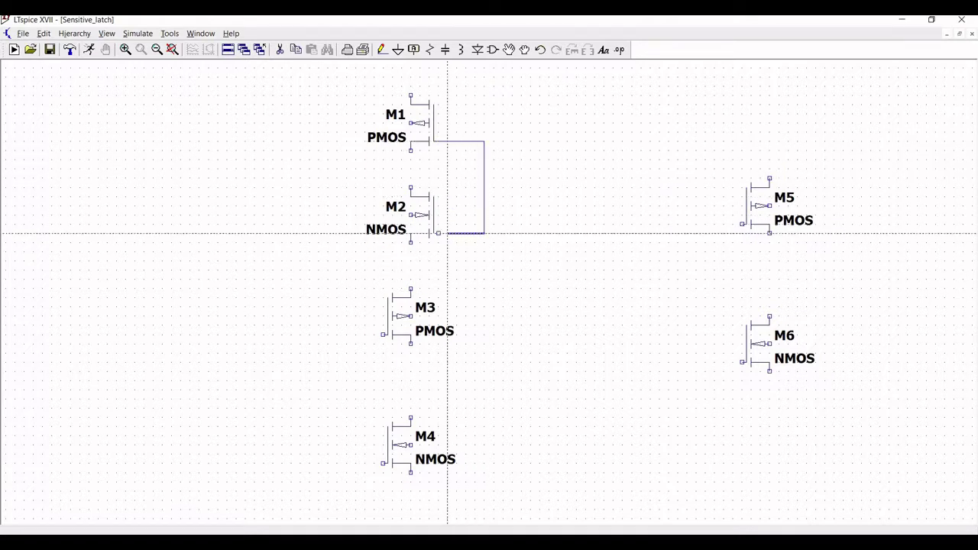
pyautogui.click(437, 233)
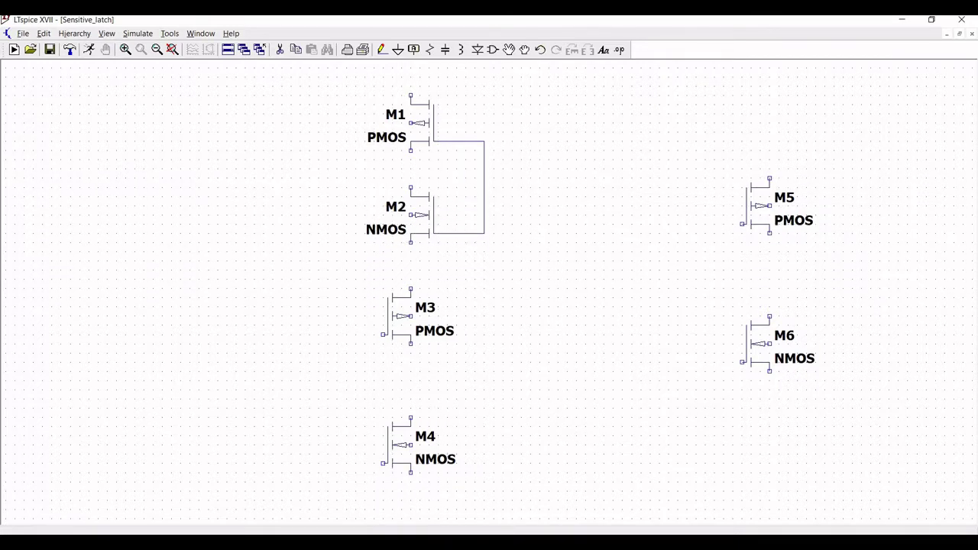
# Step: Wire the gates of M3 and M4 together along their left side, and connect M5's lower terminal straight down to M6's upper terminal
pyautogui.click(384, 334)
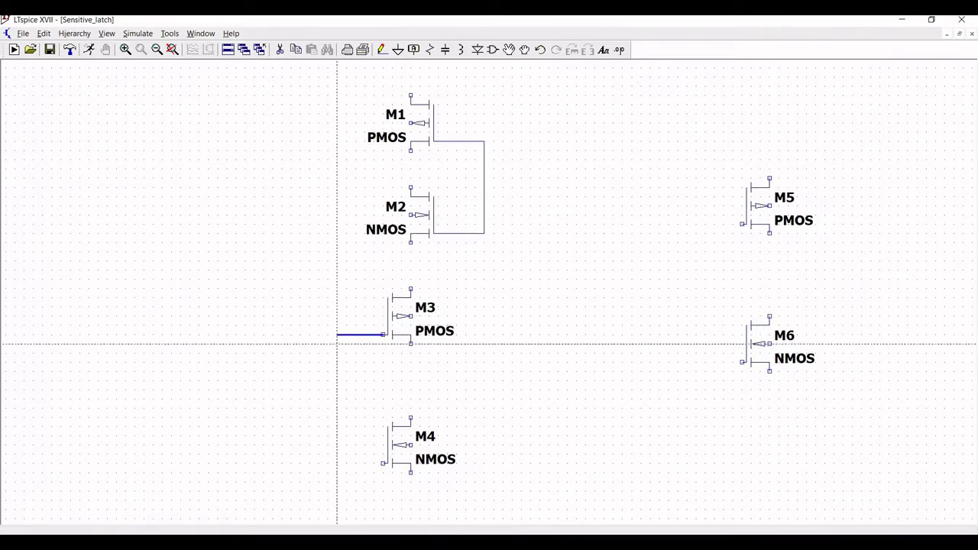
pyautogui.click(337, 334)
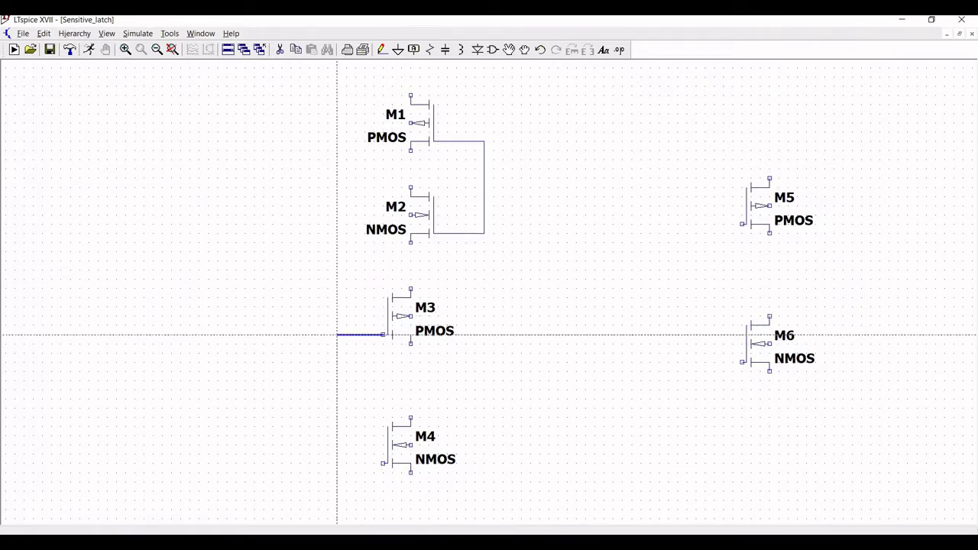
pyautogui.click(337, 463)
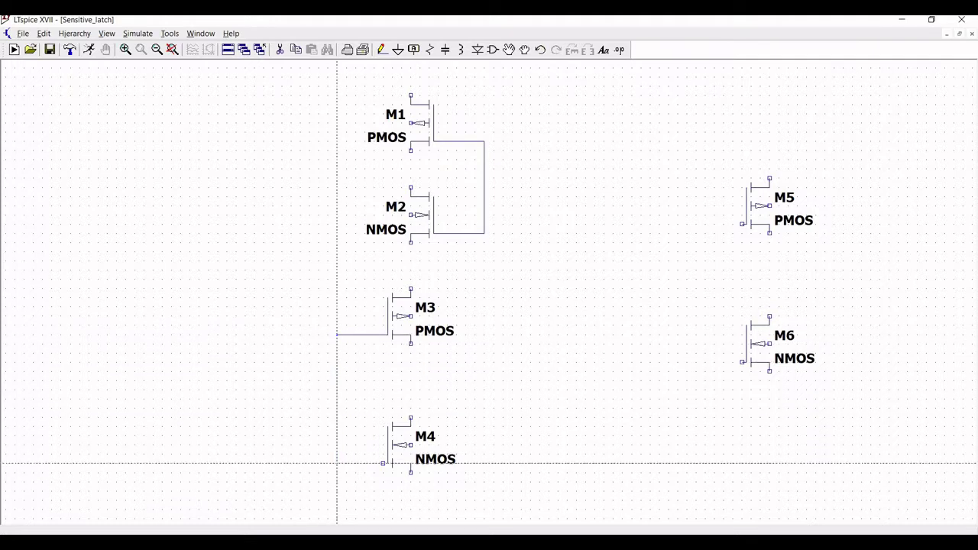
pyautogui.click(383, 463)
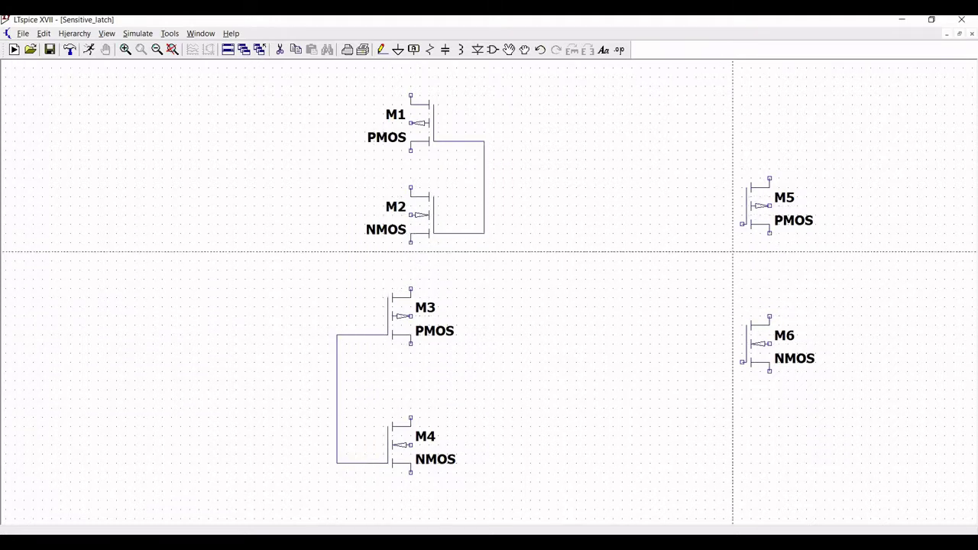
pyautogui.click(769, 233)
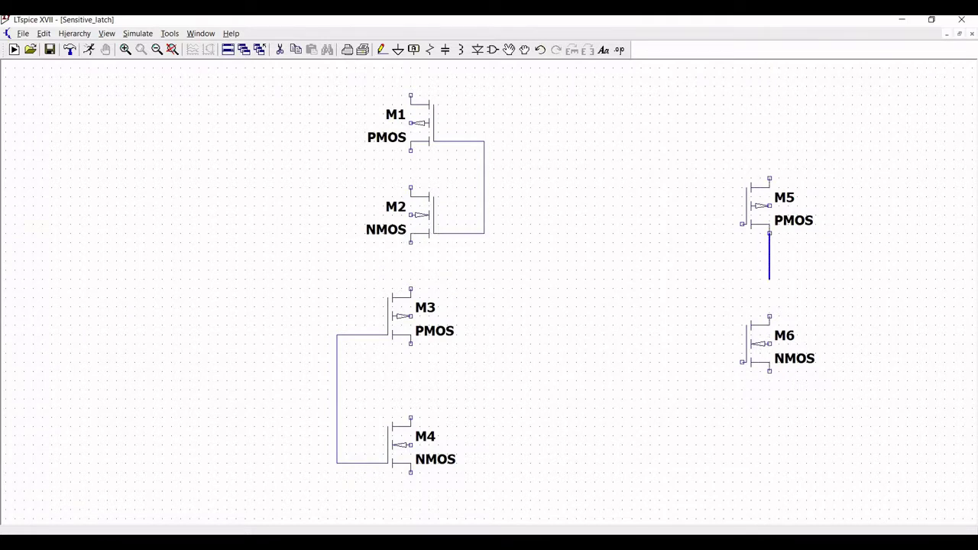
pyautogui.click(769, 316)
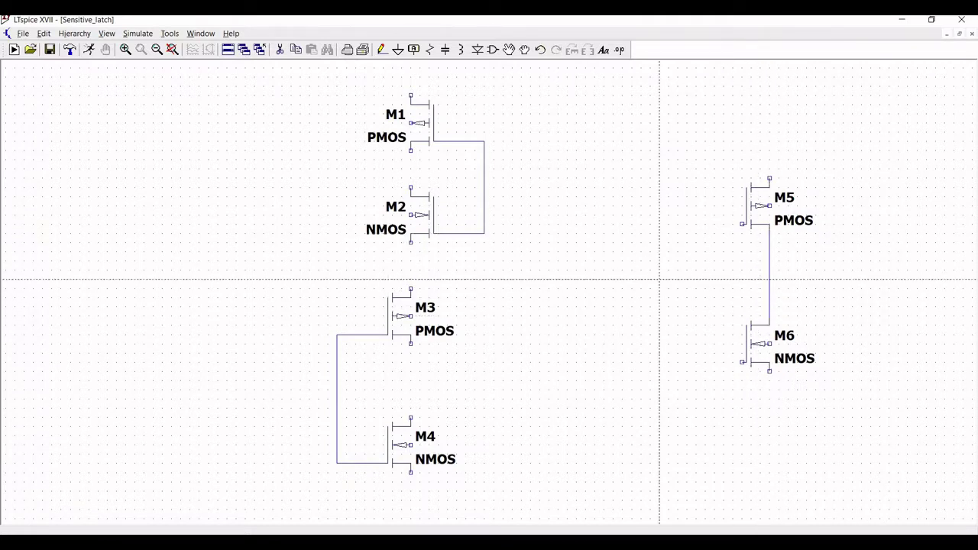
# Step: Place three voltage sources in a horizontal row above the transistors, spaced from the middle of the sheet toward the M5 column
pyautogui.press('Escape')
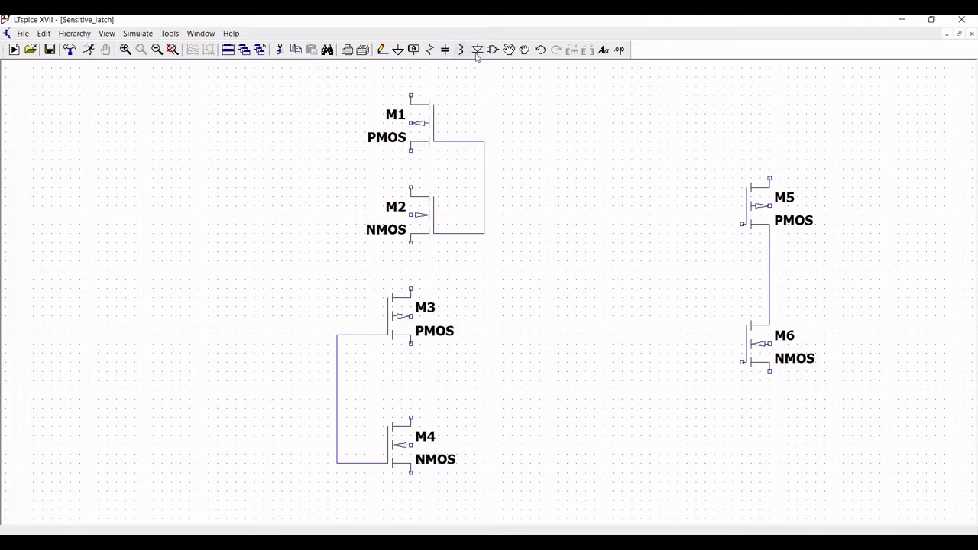
pyautogui.press('F2')
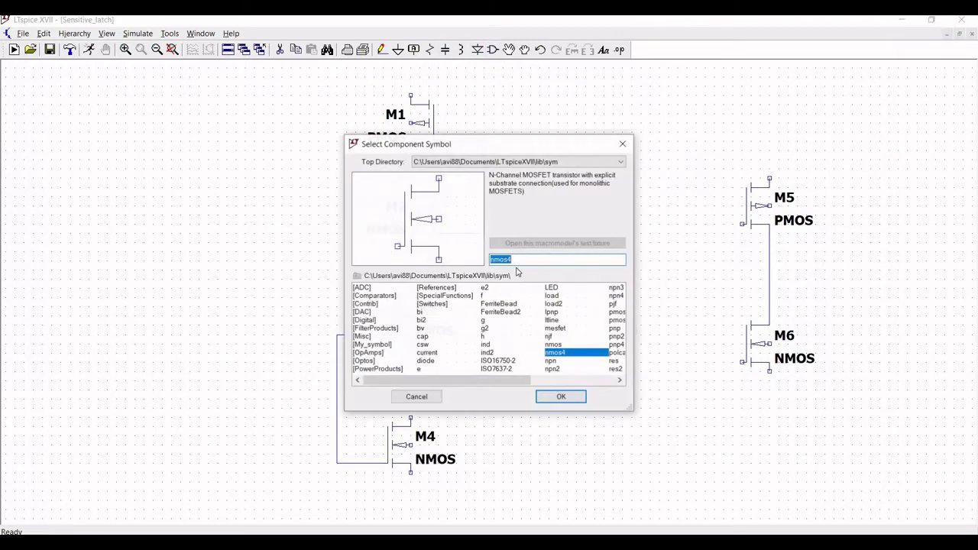
pyautogui.moveTo(457, 382); pyautogui.dragTo(565, 347)
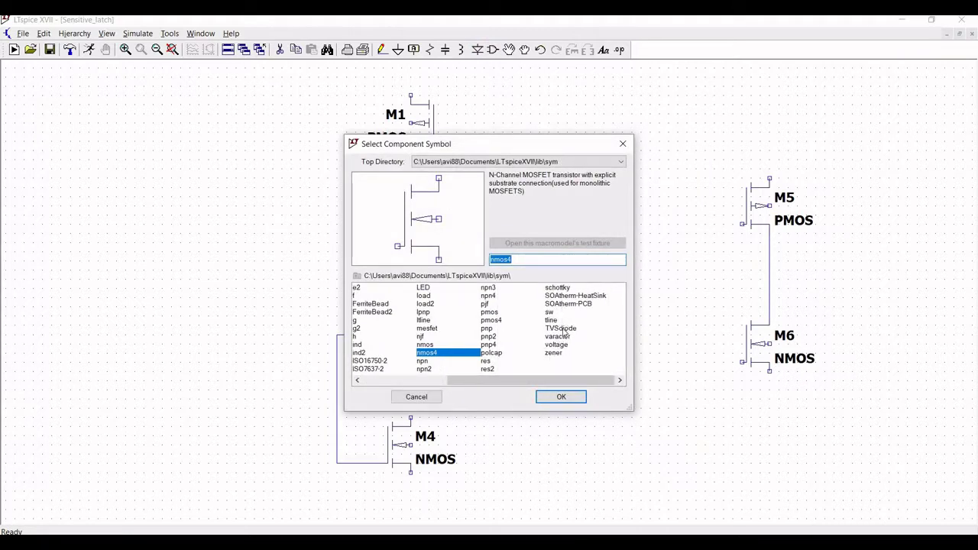
pyautogui.click(556, 345)
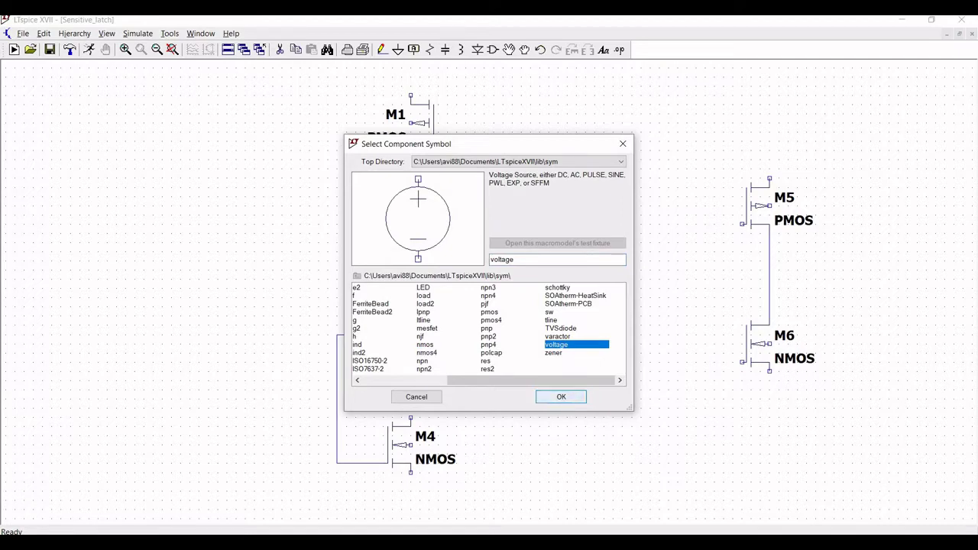
pyautogui.click(561, 396)
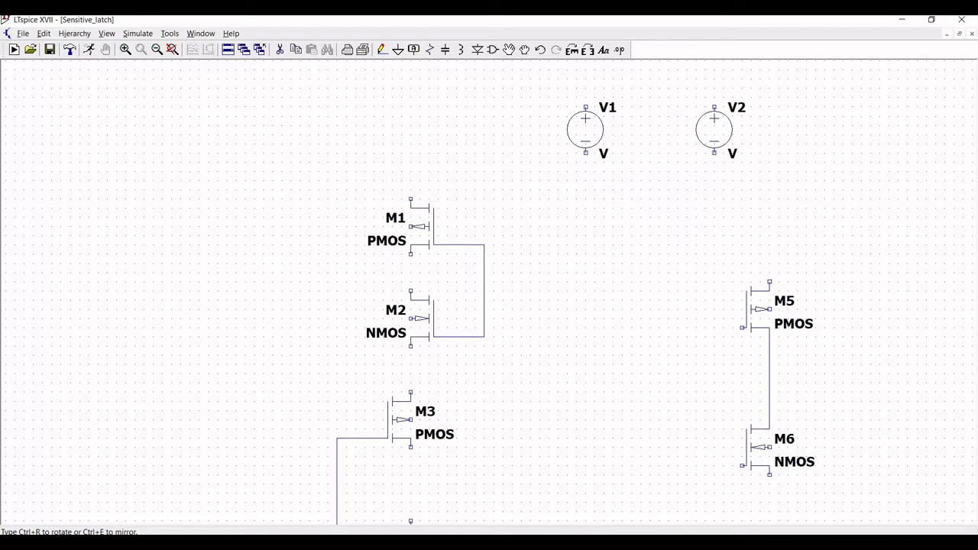
pyautogui.click(714, 129)
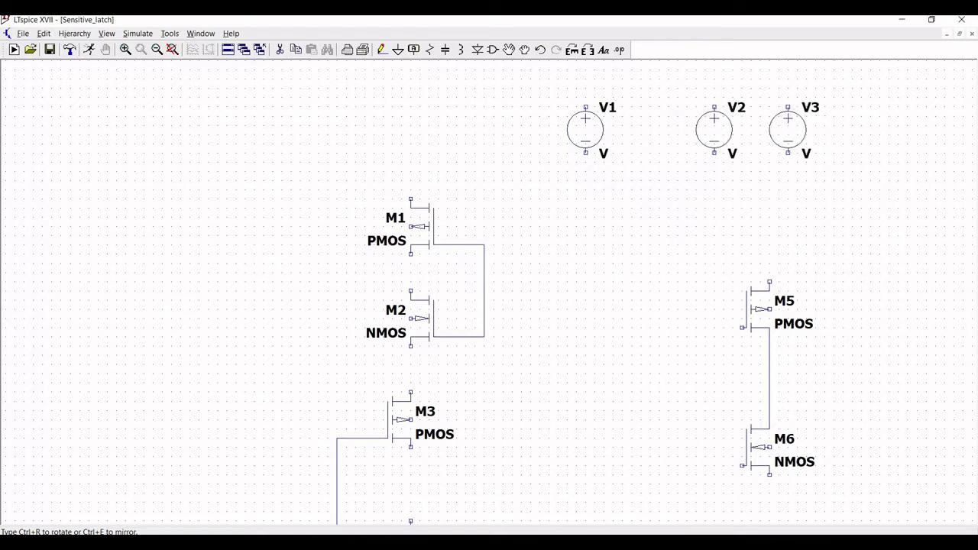
pyautogui.click(825, 129)
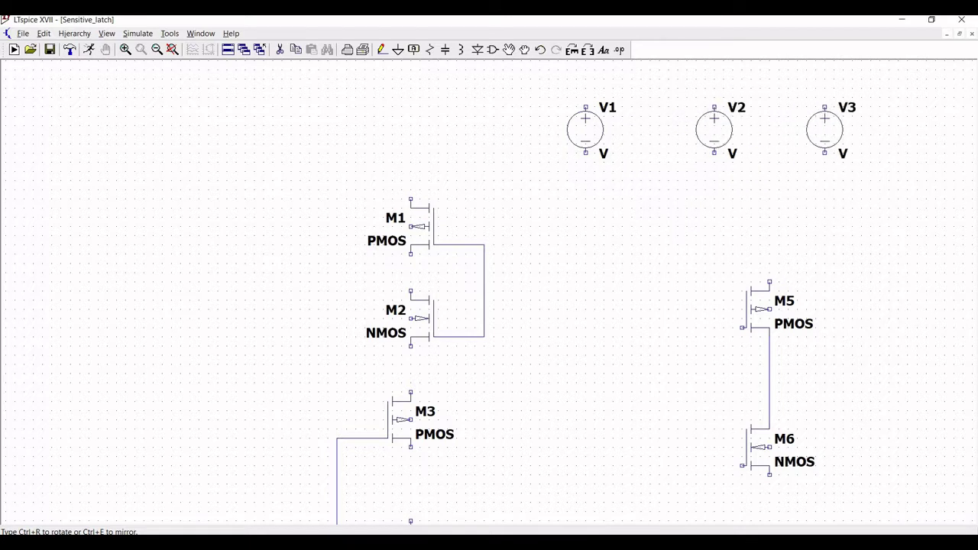
pyautogui.press('Escape')
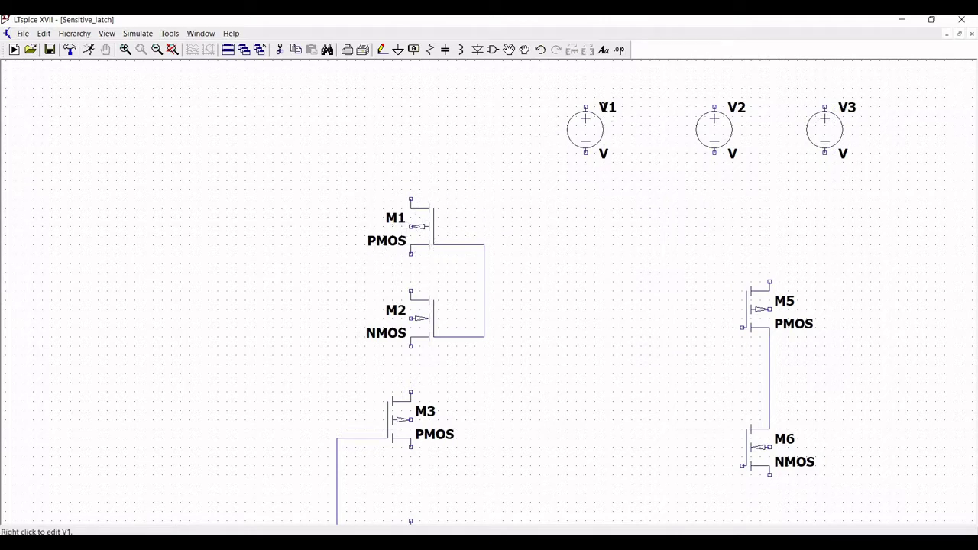
# Step: Rename the voltage sources V1, V2 and V3 as VD, VDD and Vclock
pyautogui.rightClick(607, 112)
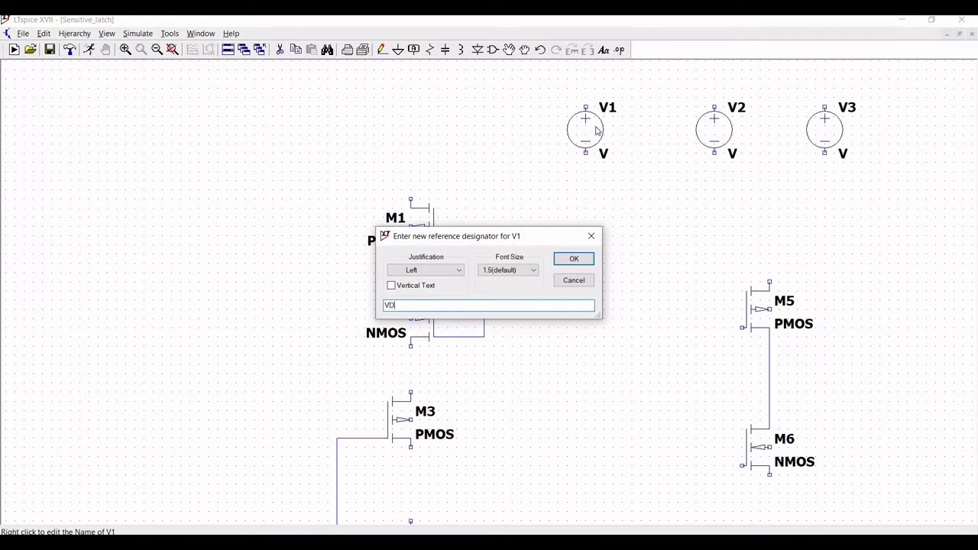
pyautogui.click(574, 260)
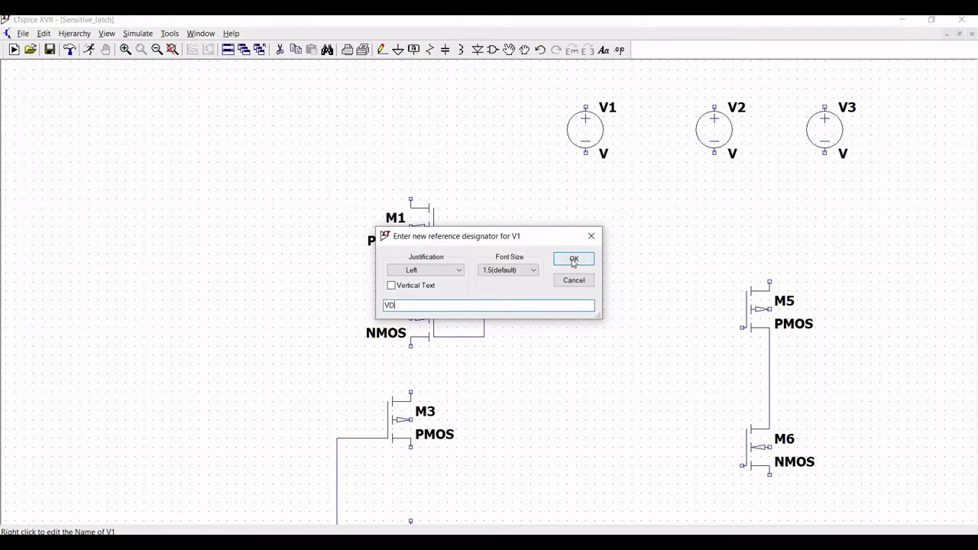
pyautogui.rightClick(740, 109)
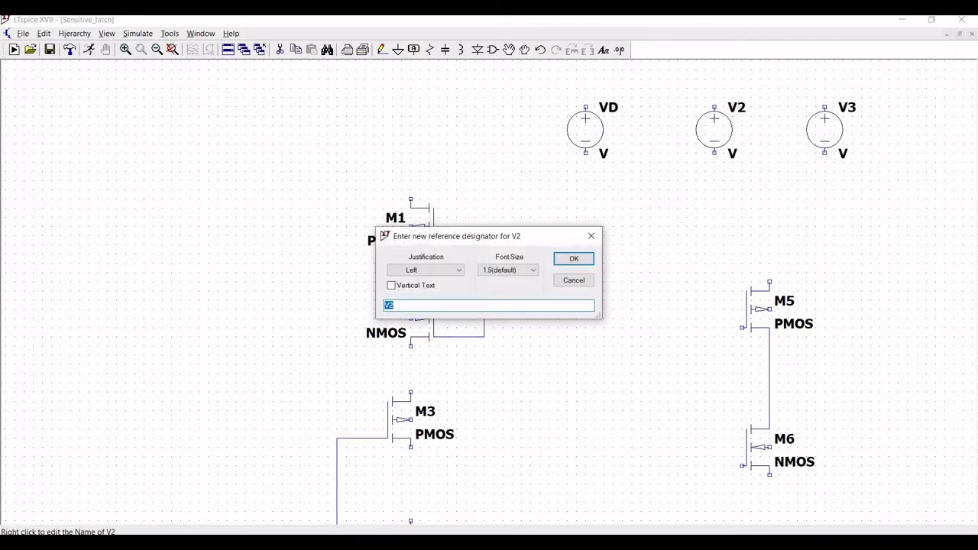
pyautogui.write('VDD')
pyautogui.press('Return')
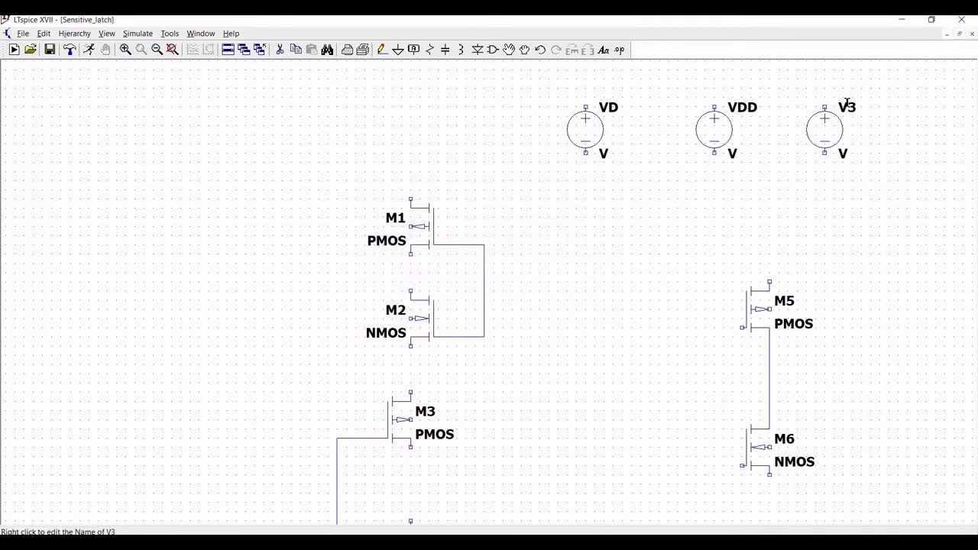
pyautogui.rightClick(850, 108)
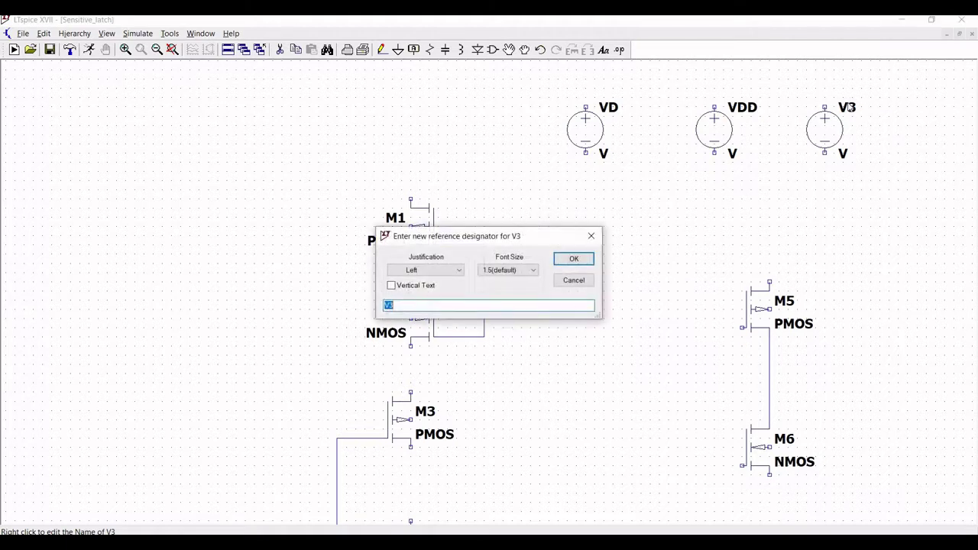
pyautogui.write('V')
pyautogui.click(573, 259)
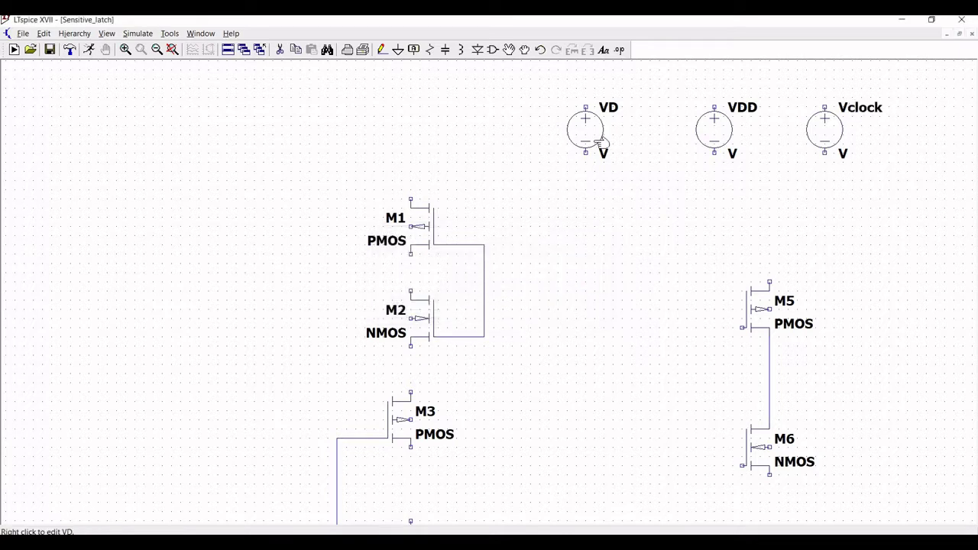
# Step: Make VD a PULSE source with an initial voltage of 0, an on voltage of 1 and a delay of 500p
pyautogui.rightClick(602, 142)
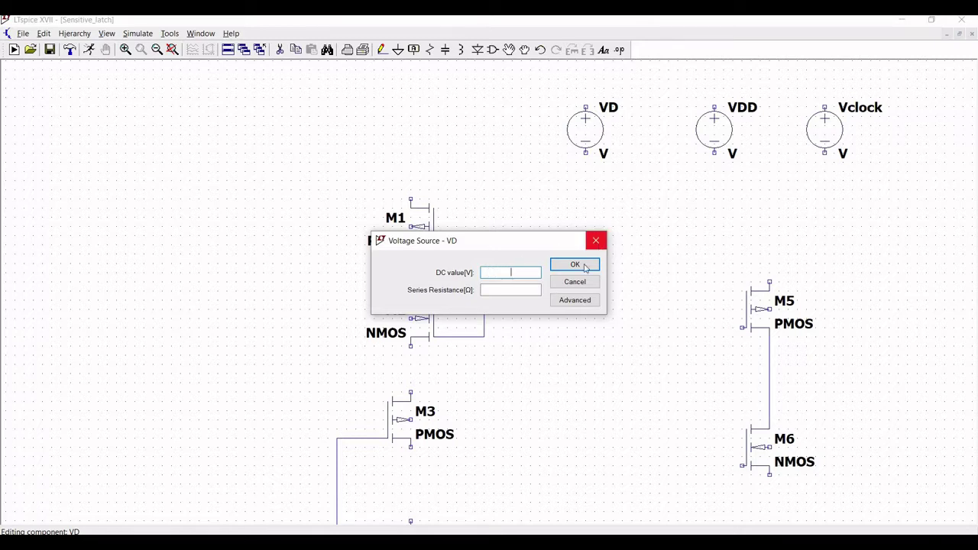
pyautogui.click(575, 300)
pyautogui.click(305, 174)
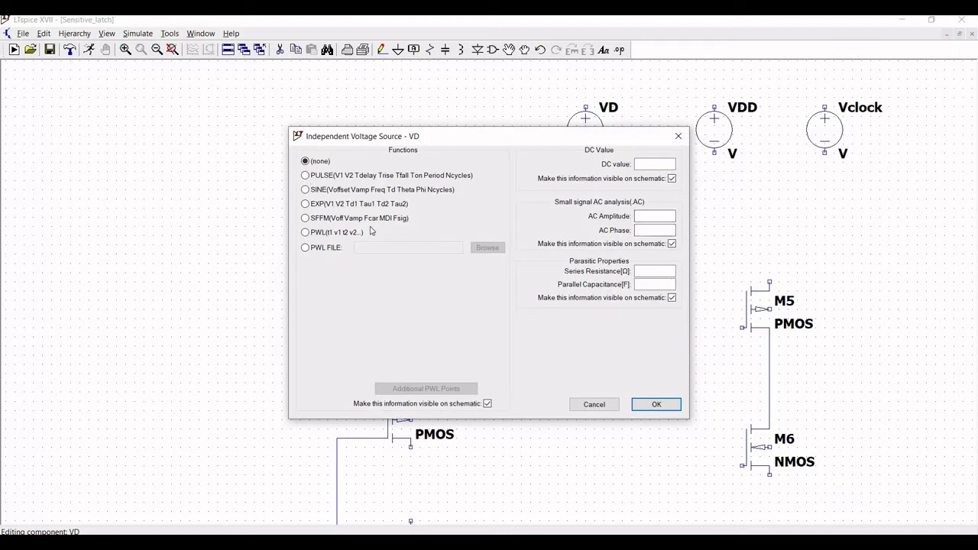
pyautogui.click(453, 278)
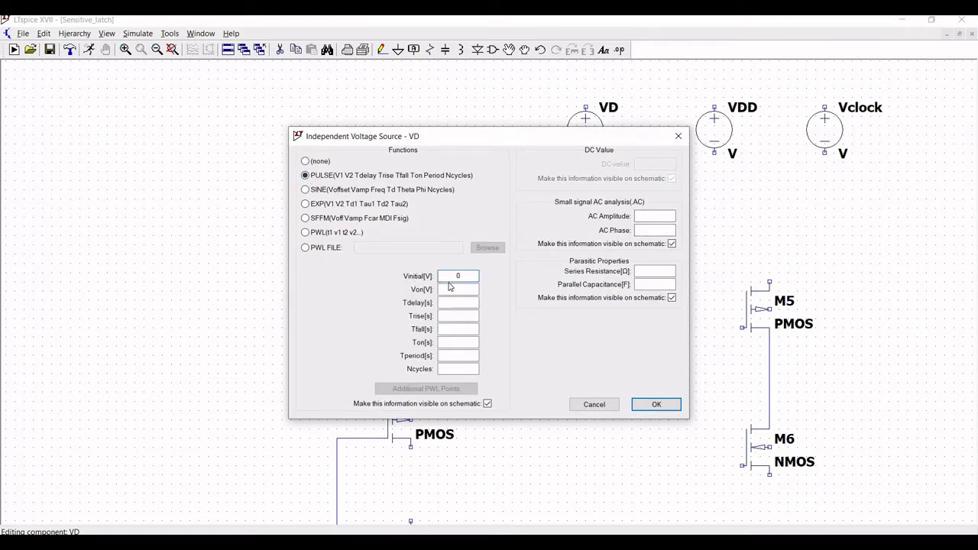
pyautogui.click(447, 288)
pyautogui.click(457, 303)
pyautogui.write('500p')
# Step: Set VD's pulse rise and fall times to 10p, on time to 700p and period to 1.9n, and apply the settings
pyautogui.click(462, 315)
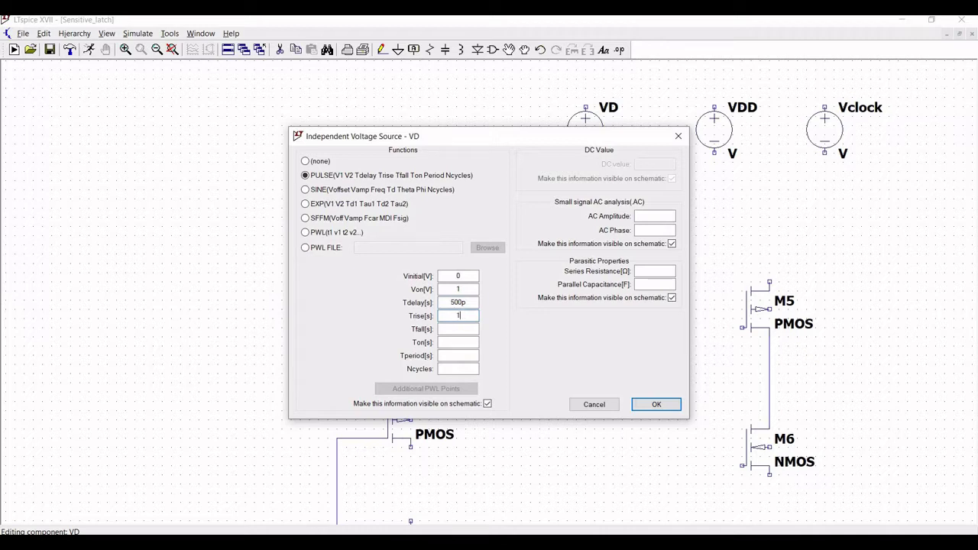
pyautogui.click(464, 326)
pyautogui.click(449, 355)
pyautogui.write('p')
pyautogui.click(451, 355)
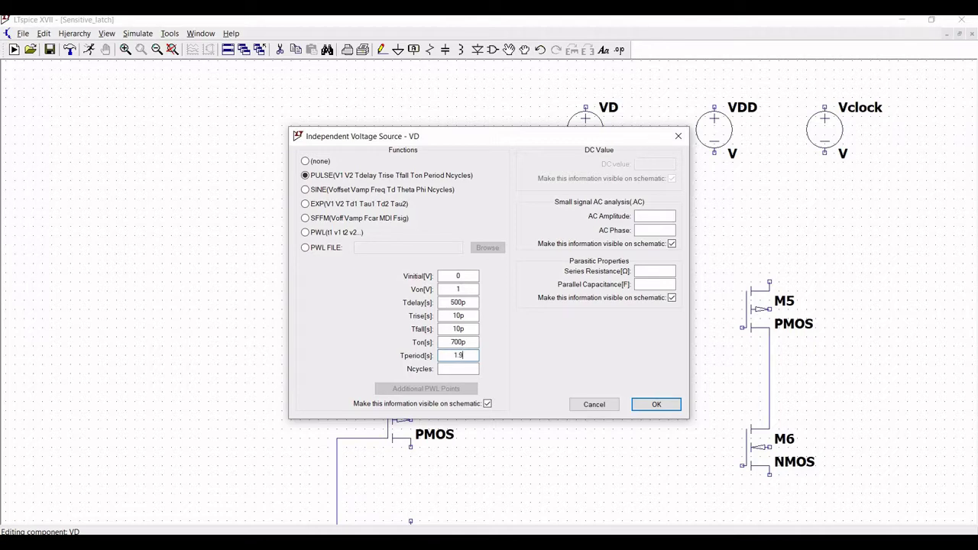
pyautogui.write('1.9n')
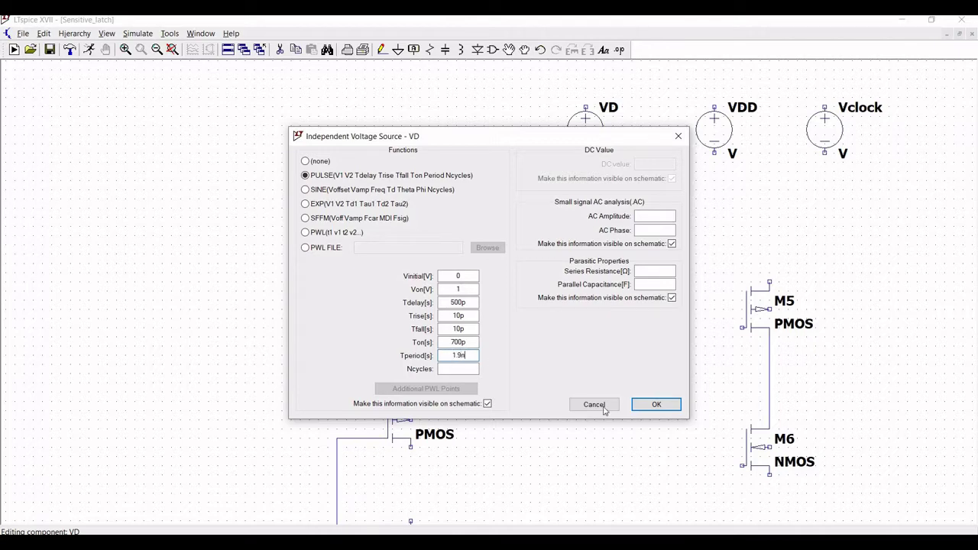
pyautogui.click(651, 404)
# Step: Move VD's PULSE text off the neighbouring sources to the empty space above VD
pyautogui.click(509, 48)
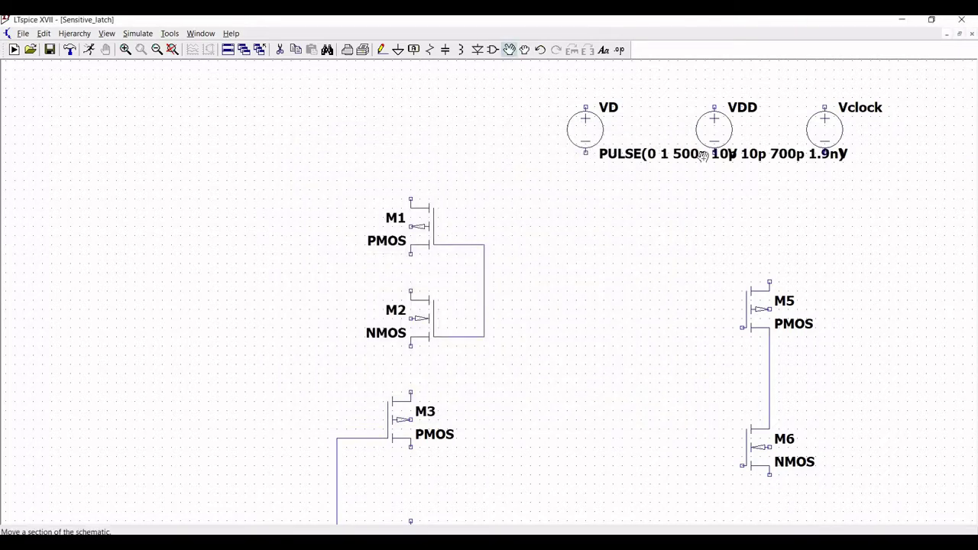
pyautogui.click(703, 155)
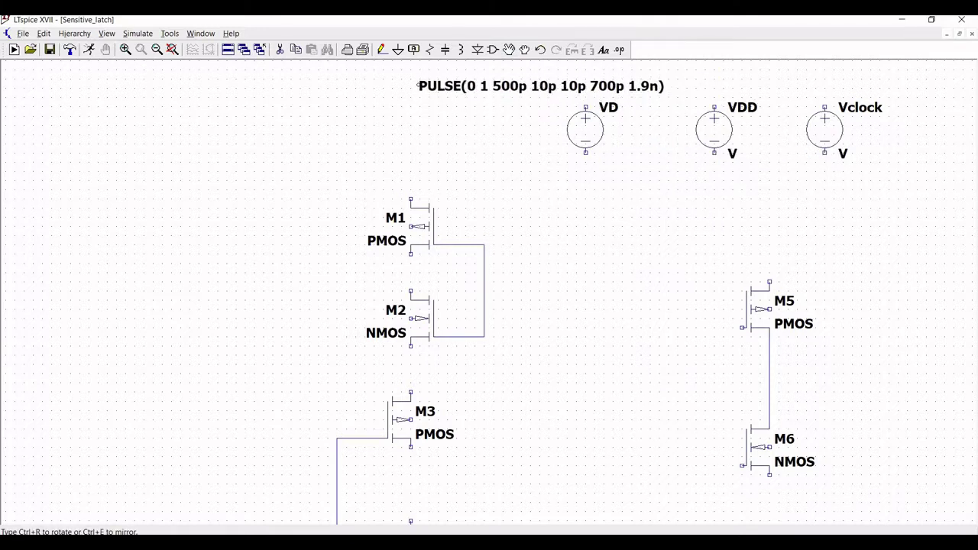
pyautogui.click(521, 86)
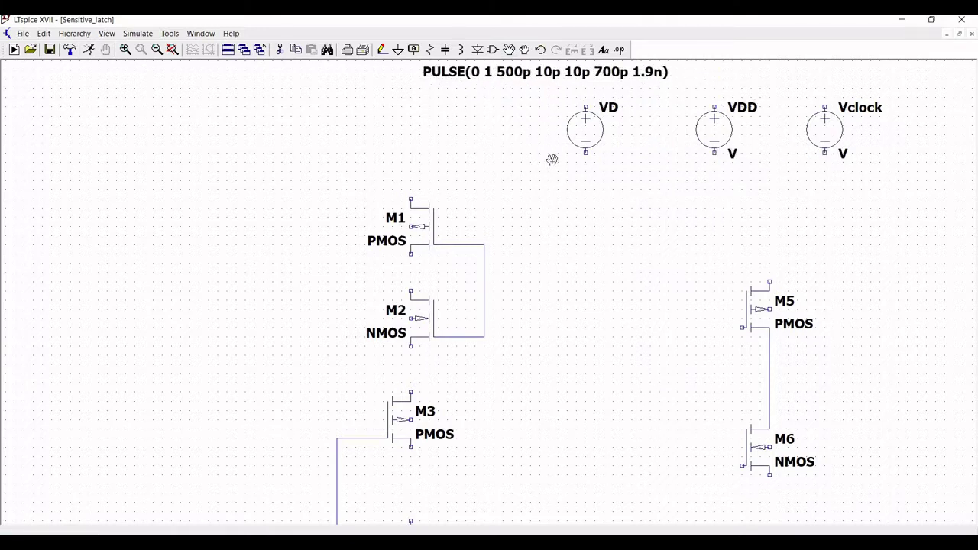
# Step: Place a ground symbol just below each of the sources VD, VDD and Vclock
pyautogui.click(398, 51)
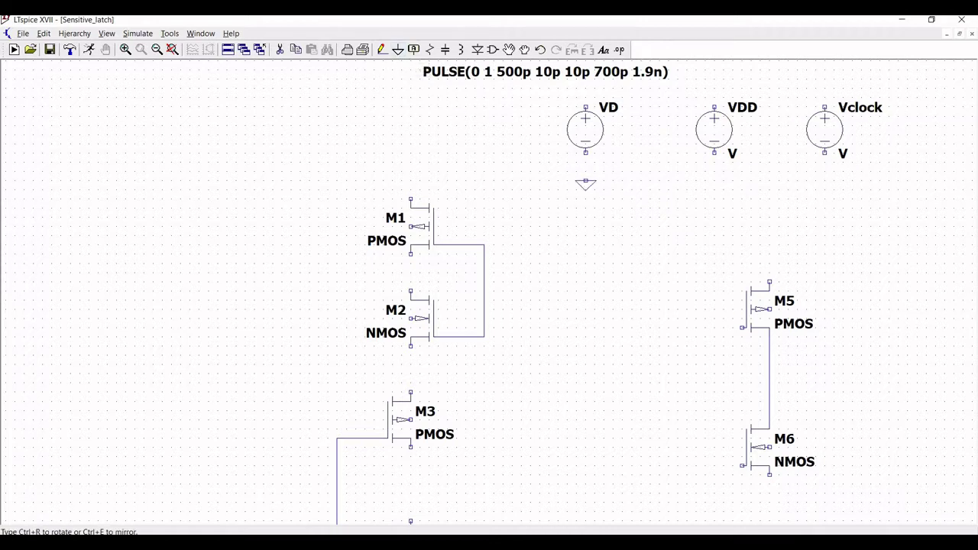
pyautogui.click(586, 171)
pyautogui.click(713, 171)
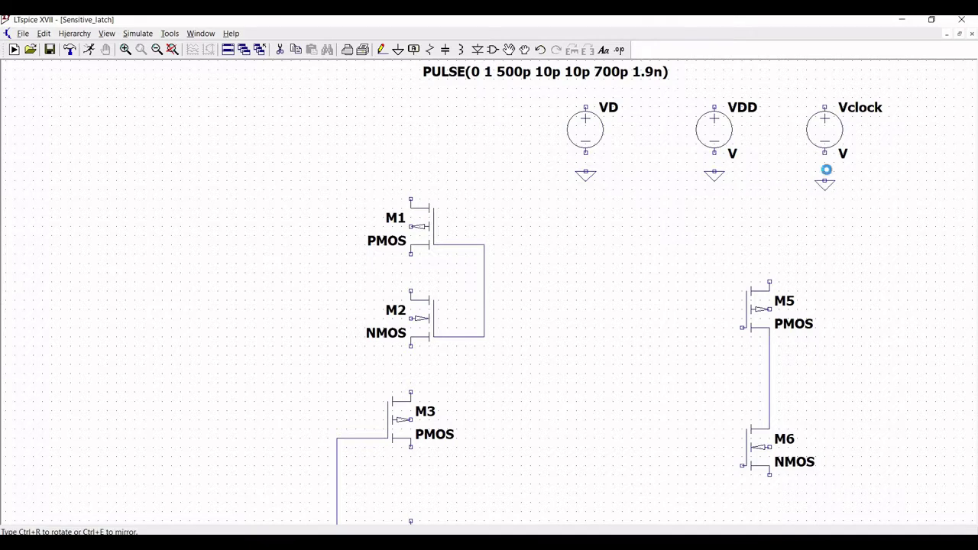
pyautogui.click(825, 171)
pyautogui.press('Escape')
pyautogui.press('g')
pyautogui.press('Escape')
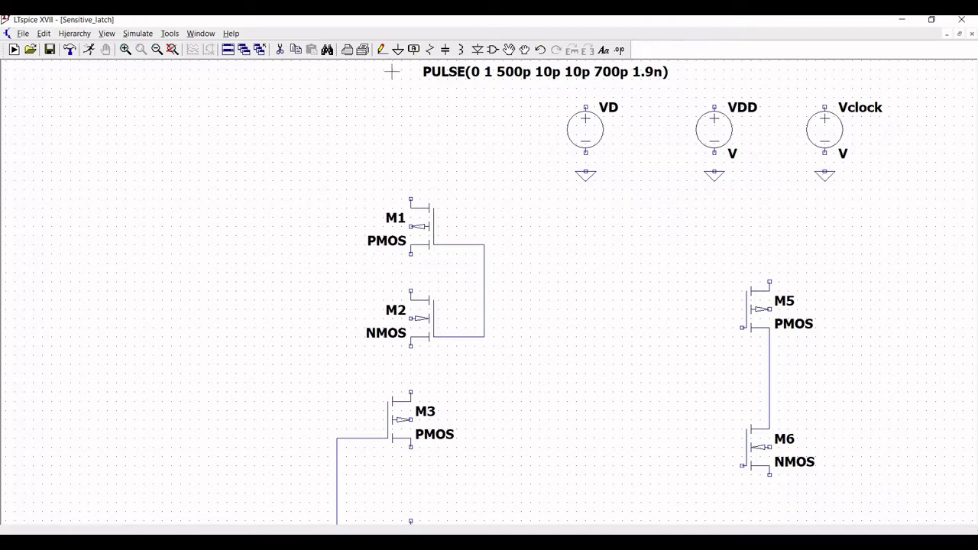
# Step: Wire the negative terminals of VD, VDD and Vclock straight down to their ground symbols
pyautogui.click(382, 51)
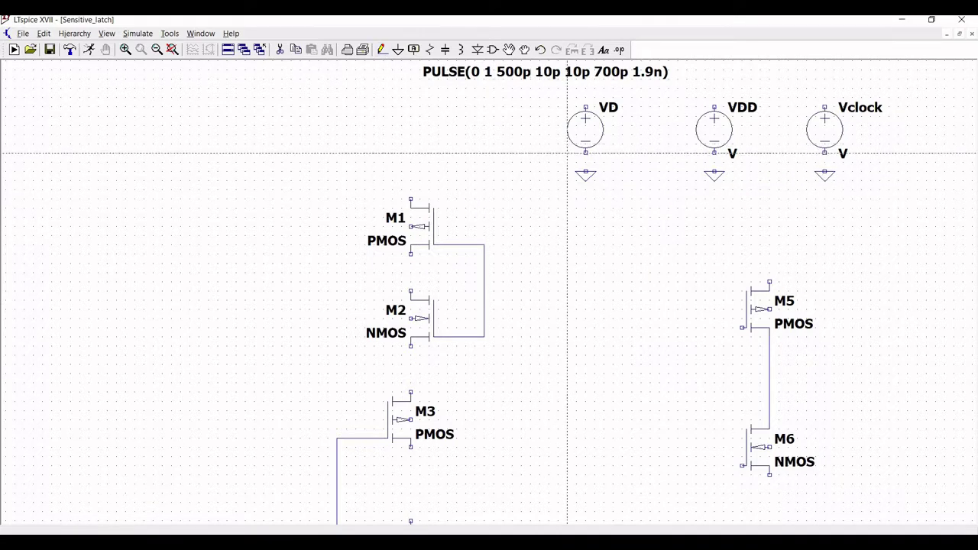
pyautogui.click(585, 152)
pyautogui.click(585, 174)
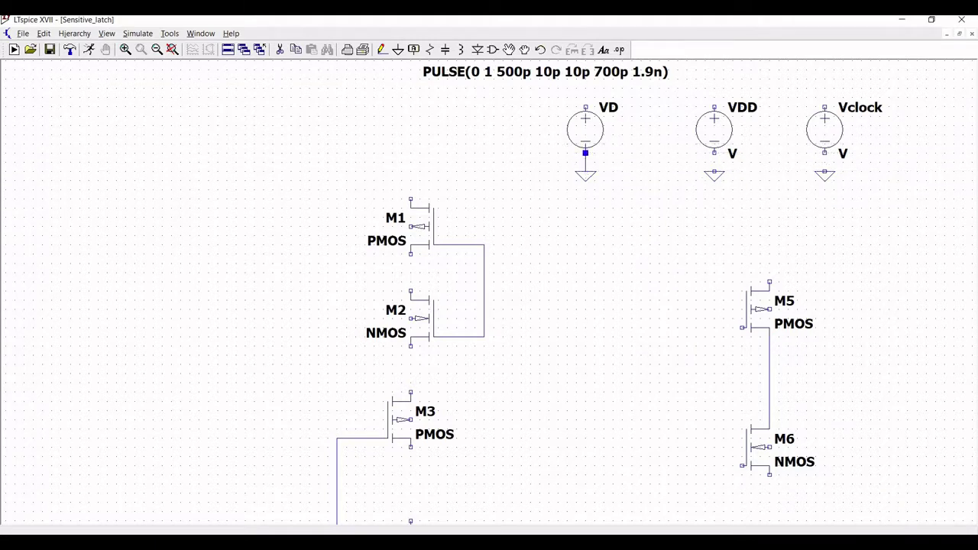
pyautogui.press('Escape')
pyautogui.click(715, 153)
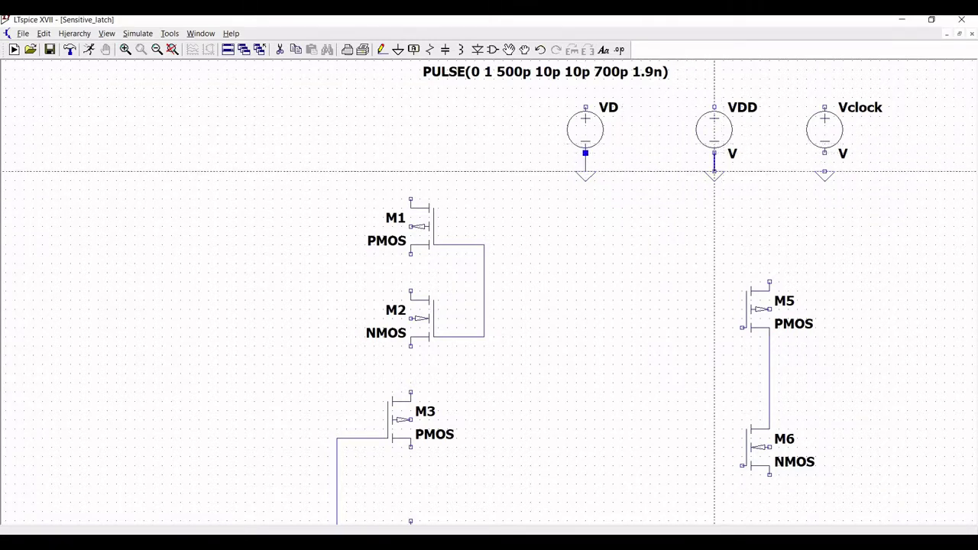
pyautogui.click(715, 171)
pyautogui.click(824, 152)
pyautogui.click(824, 173)
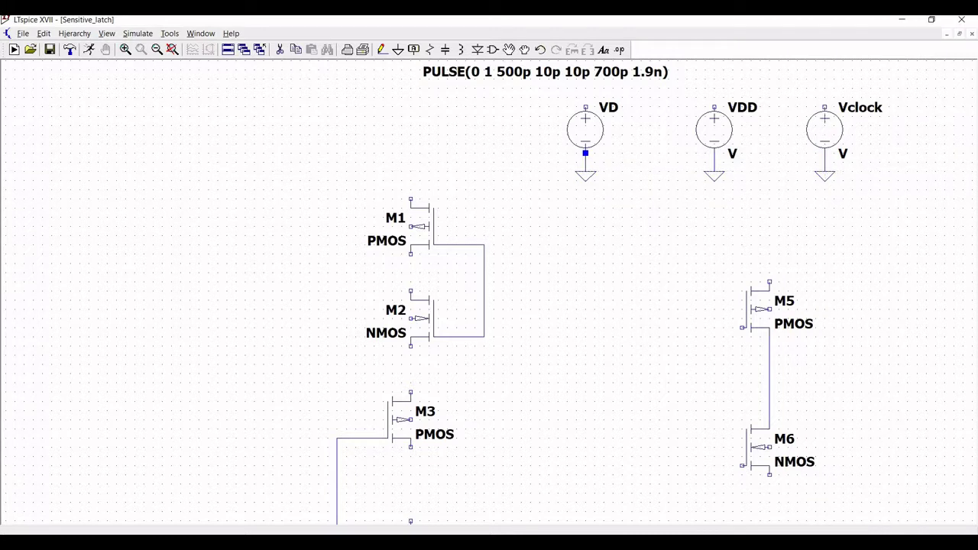
# Step: Draw a short vertical wire stub upward from the positive terminal of each source VD, VDD and Vclock
pyautogui.click(585, 107)
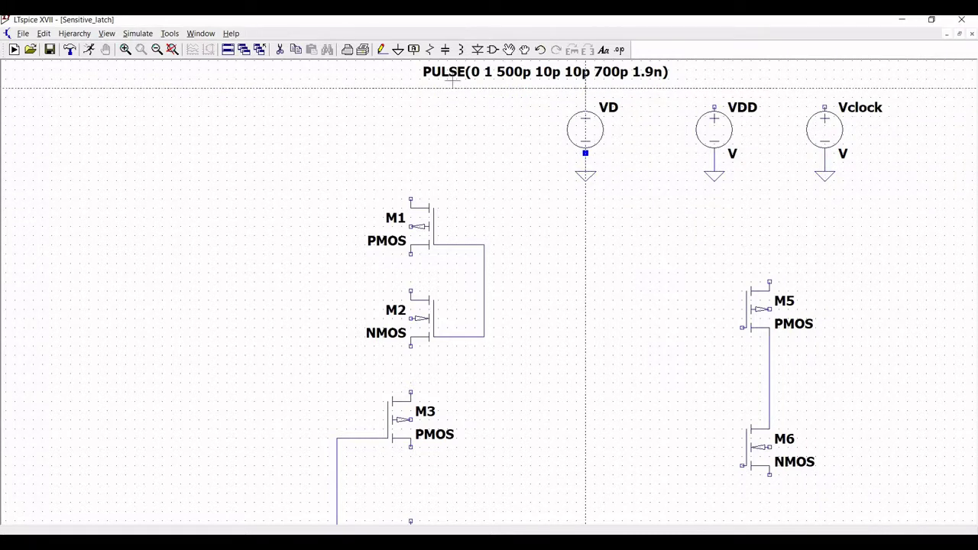
pyautogui.press('Escape')
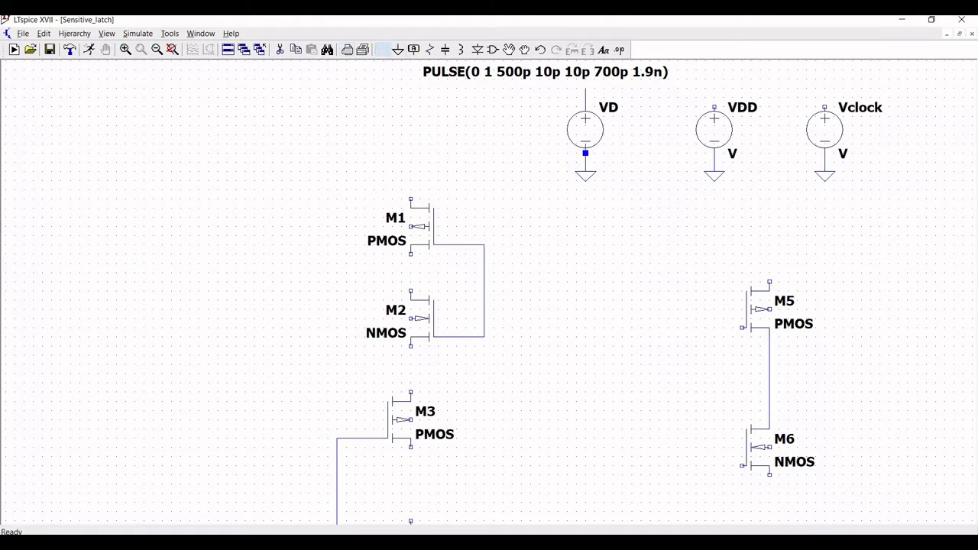
pyautogui.click(382, 49)
pyautogui.click(715, 107)
pyautogui.click(715, 89)
pyautogui.press('Escape')
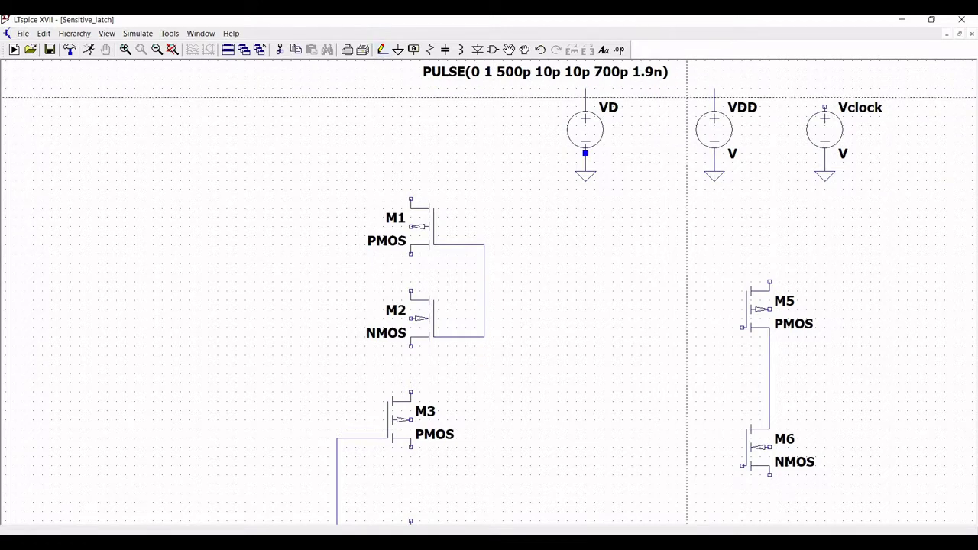
pyautogui.click(824, 107)
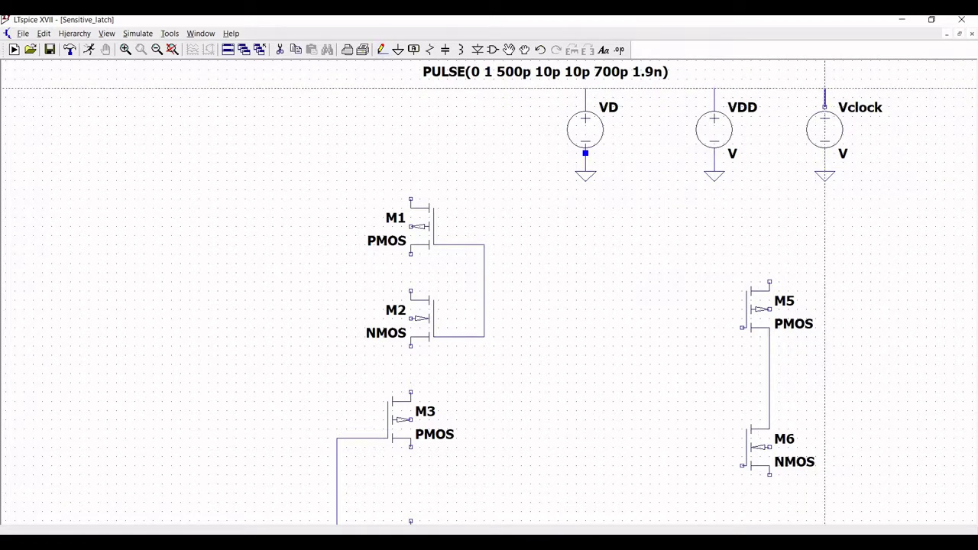
pyautogui.click(825, 88)
pyautogui.rightClick(760, 77)
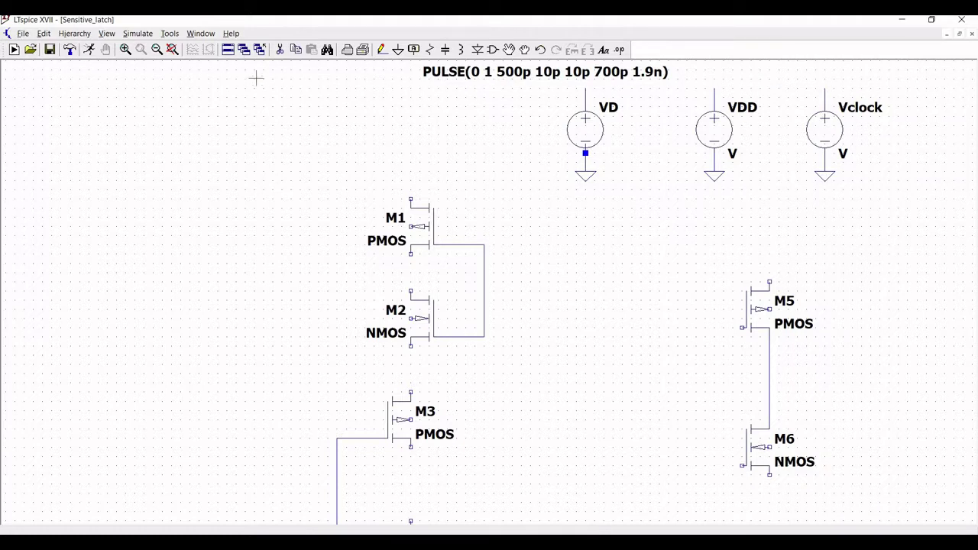
# Step: Label the wire stub above VD with the net name D, rotated vertically
pyautogui.click(424, 68)
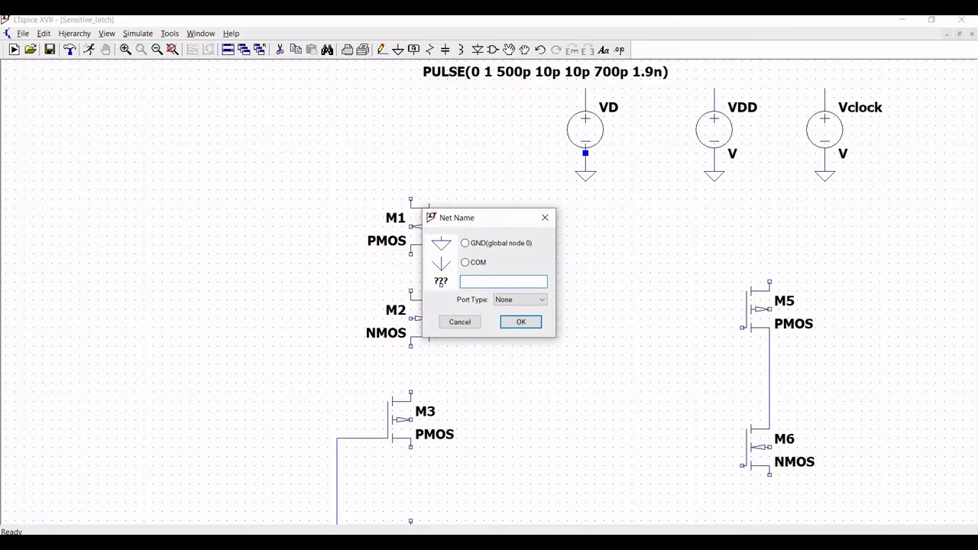
pyautogui.write('D')
pyautogui.click(516, 322)
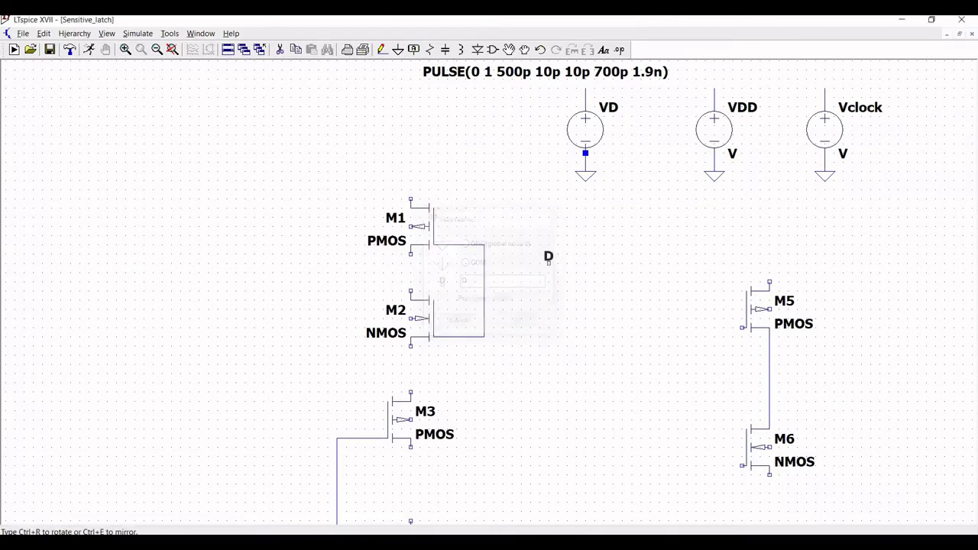
pyautogui.hotkey('ctrl', 'r')
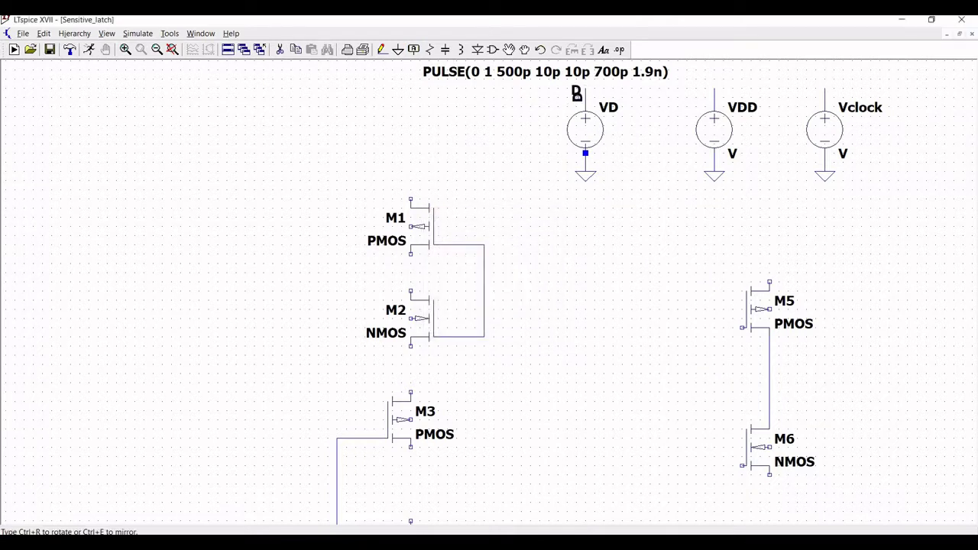
pyautogui.click(584, 95)
pyautogui.press('Escape')
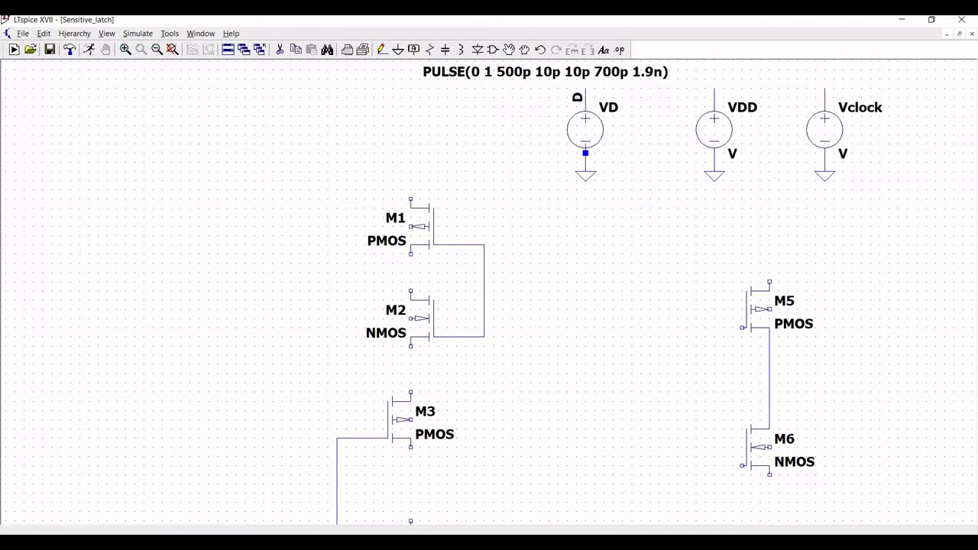
# Step: Add a vertically rotated VDD net label to the wire stub above the VDD source
pyautogui.press('F4')
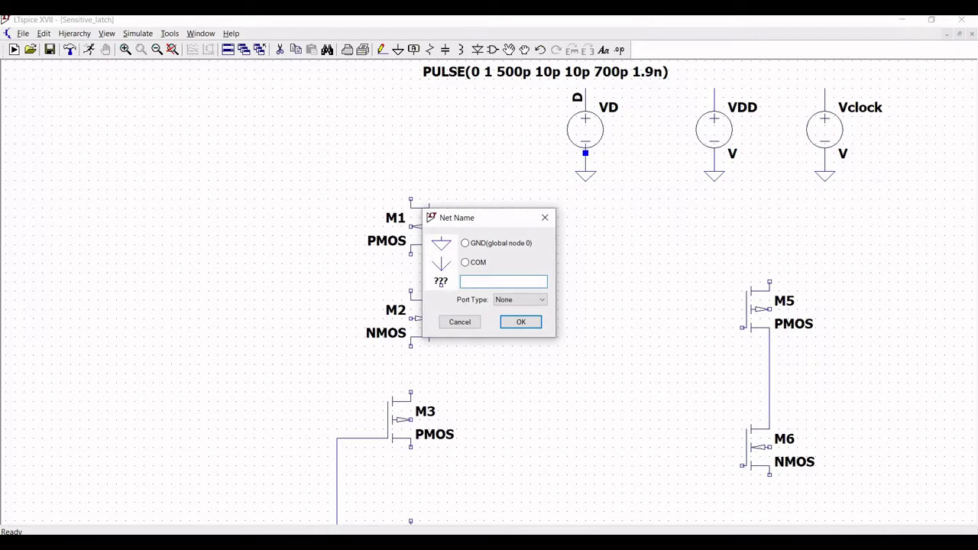
pyautogui.write('VDD')
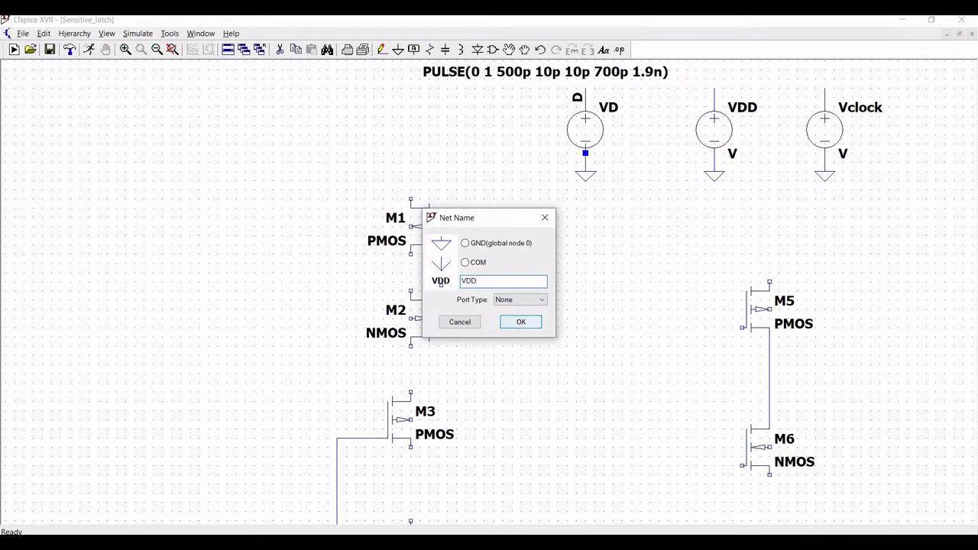
pyautogui.click(520, 321)
pyautogui.hotkey('ctrl', 'r')
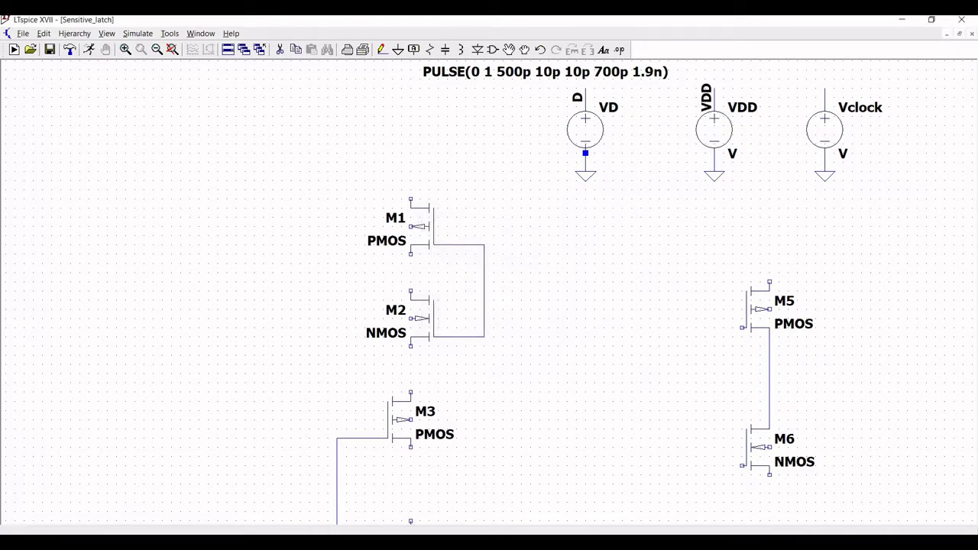
pyautogui.click(713, 98)
pyautogui.press('Escape')
# Step: Add a vertically rotated Clock net label to the top of the wire stub above Vclock
pyautogui.click(415, 52)
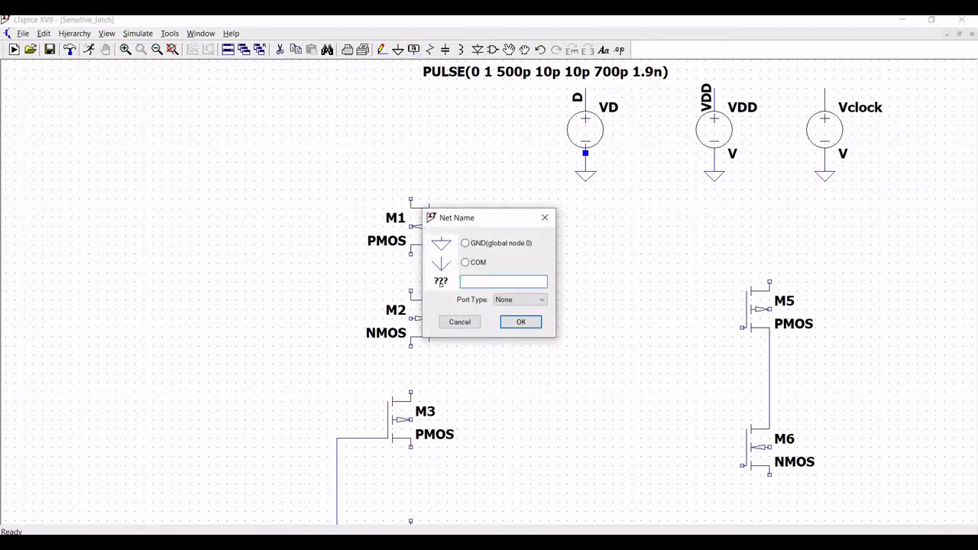
pyautogui.write('Clock')
pyautogui.click(521, 321)
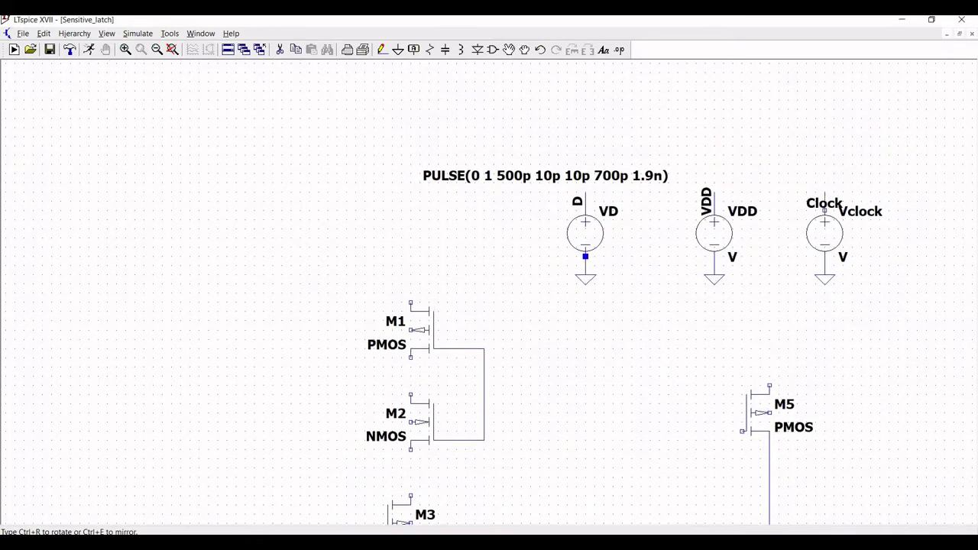
pyautogui.click(824, 191)
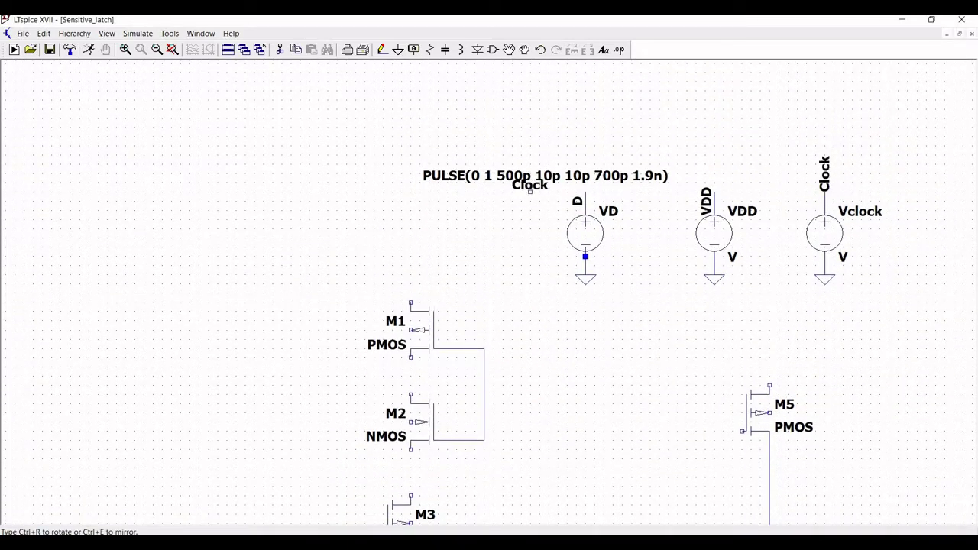
pyautogui.press('Escape')
# Step: Place one nmos4 transistor, rotated 270° so its gate faces down, in the empty area beside M2 and M3
pyautogui.moveTo(378, 156); pyautogui.dragTo(361, 72)
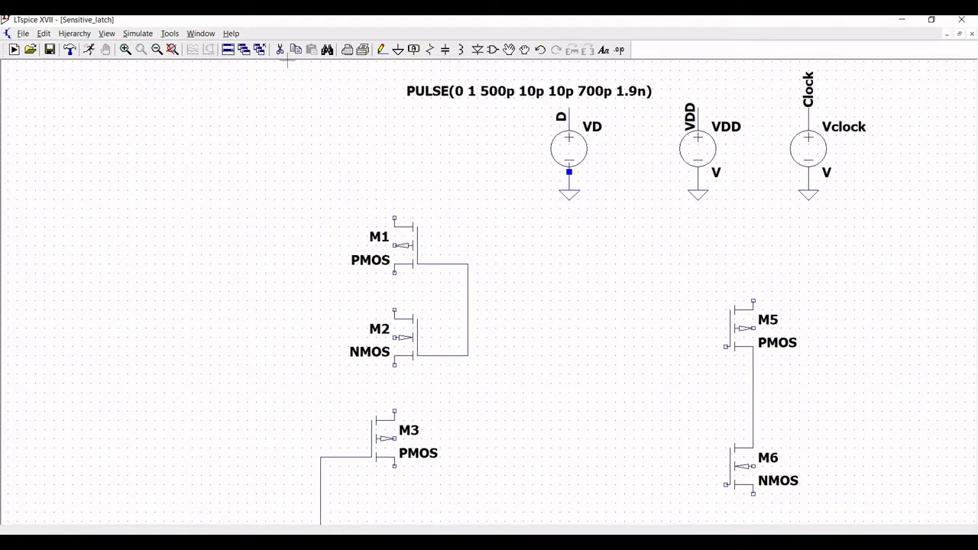
pyautogui.click(157, 51)
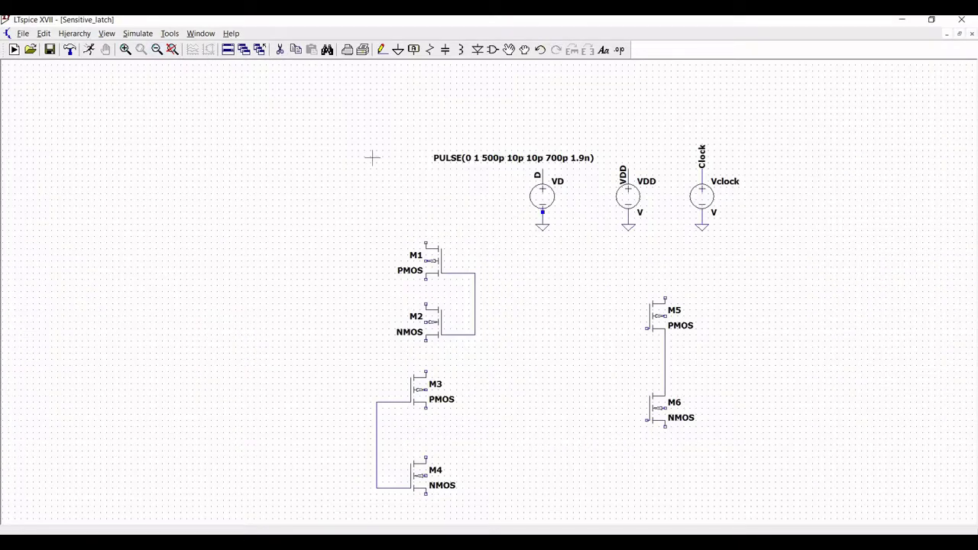
pyautogui.moveTo(372, 159); pyautogui.dragTo(364, 128)
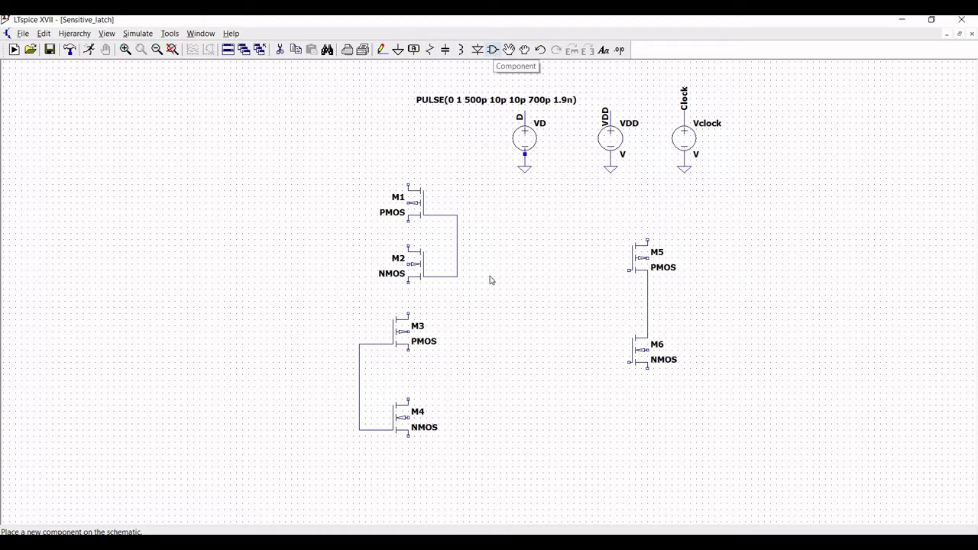
pyautogui.press('F2')
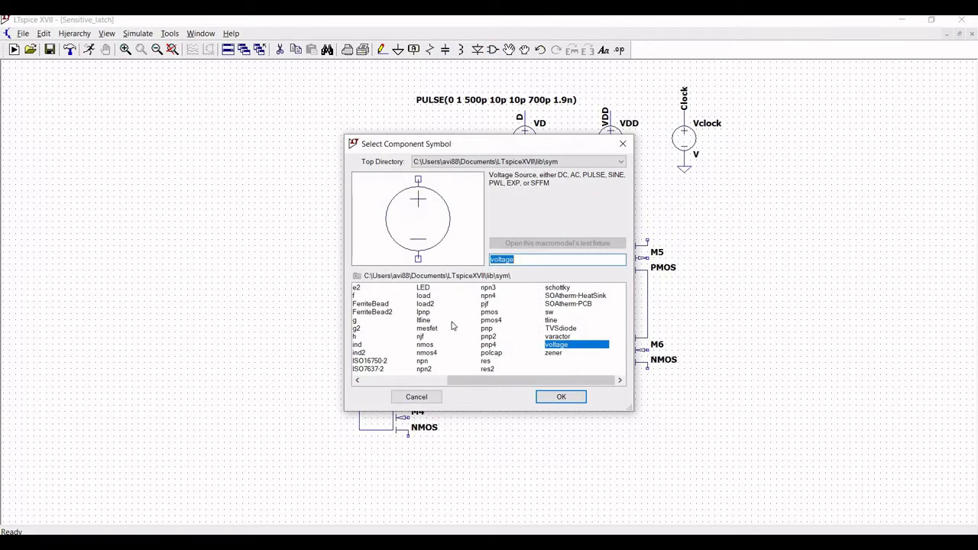
pyautogui.click(439, 354)
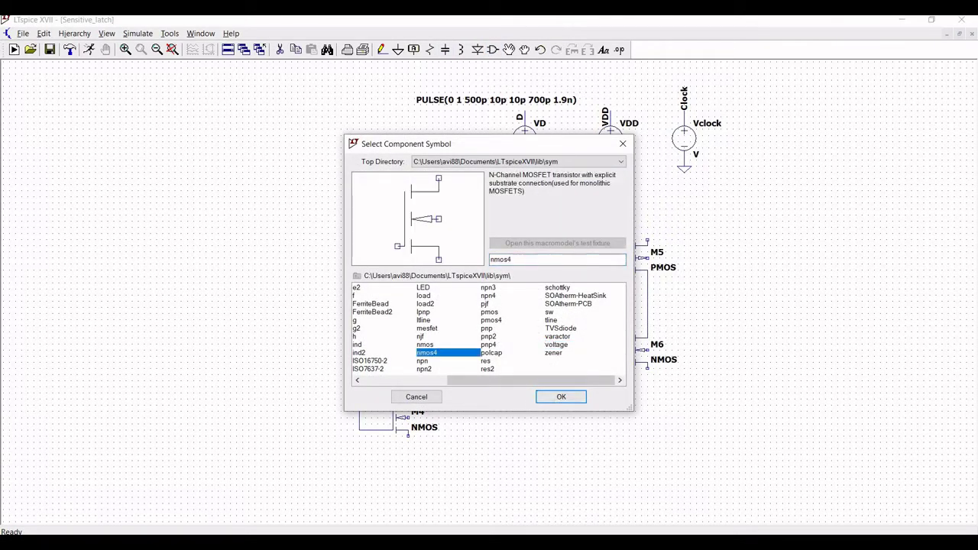
pyautogui.click(560, 396)
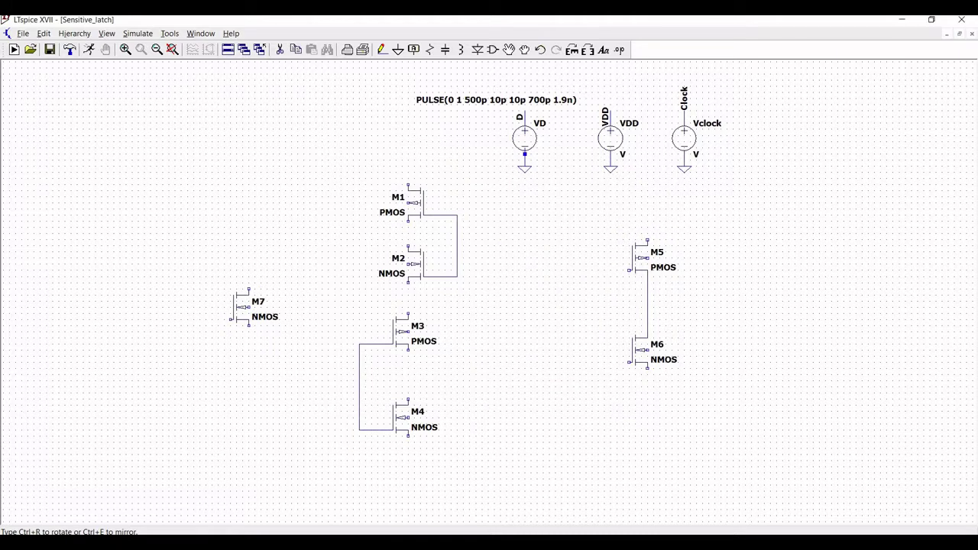
pyautogui.hotkey('ctrl', 'r')
pyautogui.hotkey('ctrl', 'r')
pyautogui.hotkey('ctrl', 'r')
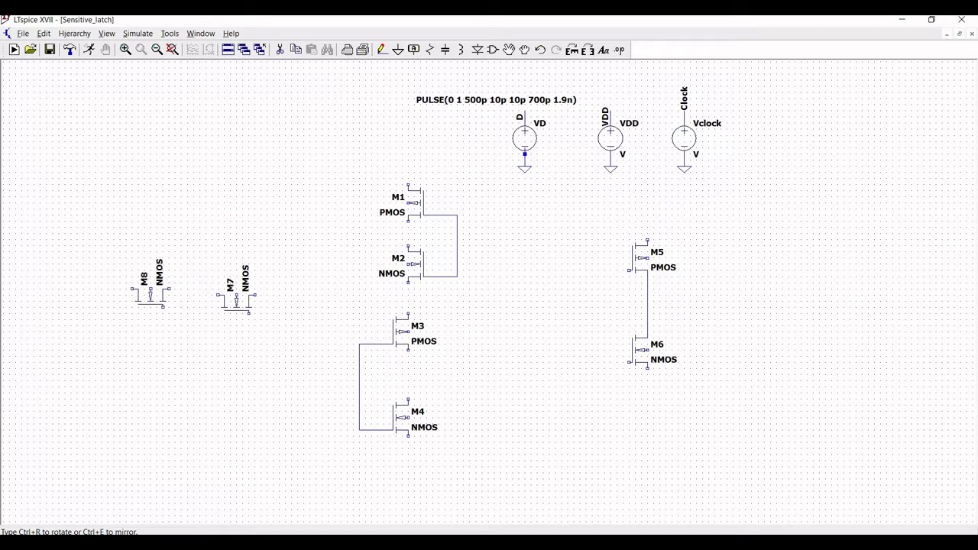
pyautogui.press('Escape')
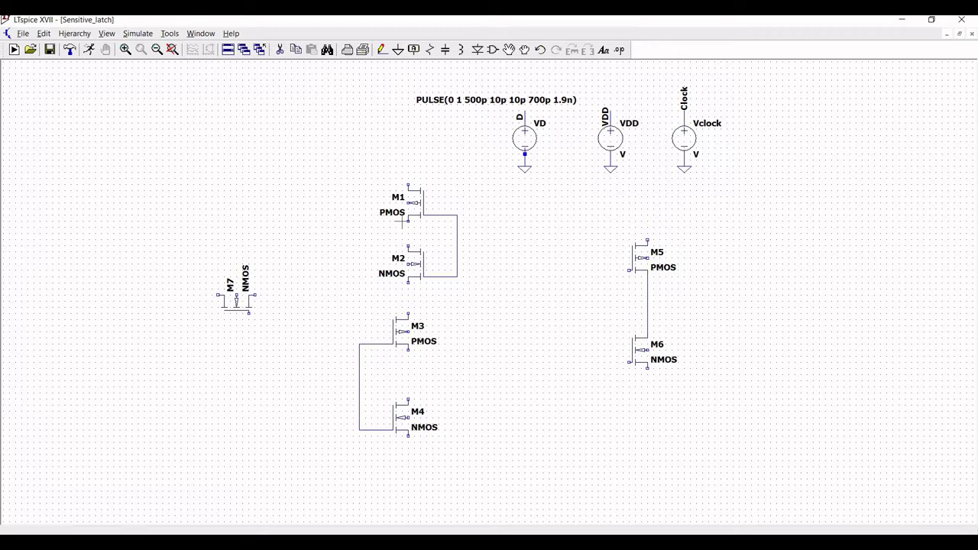
# Step: Draw a short vertical wire stub upward from the upper terminal of M1
pyautogui.click(382, 49)
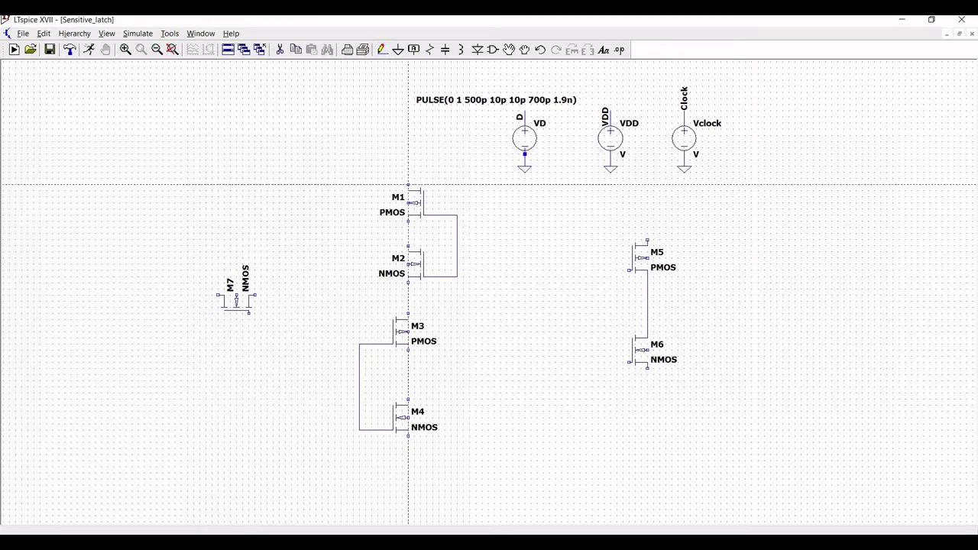
pyautogui.click(407, 184)
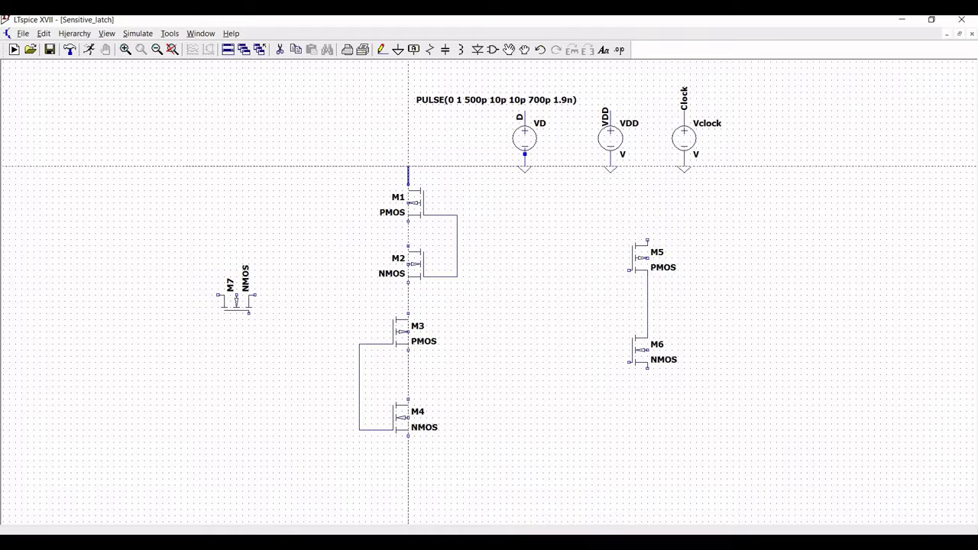
pyautogui.click(408, 160)
pyautogui.press('Escape')
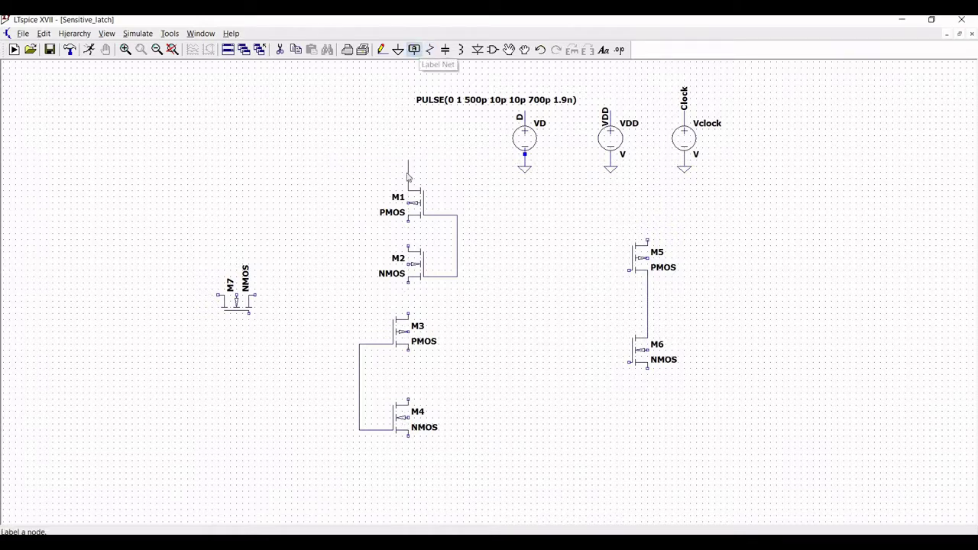
# Step: Place VDD net labels on the stub above M1 and on the body terminals of M1, M3 and M5
pyautogui.click(414, 49)
pyautogui.write('V')
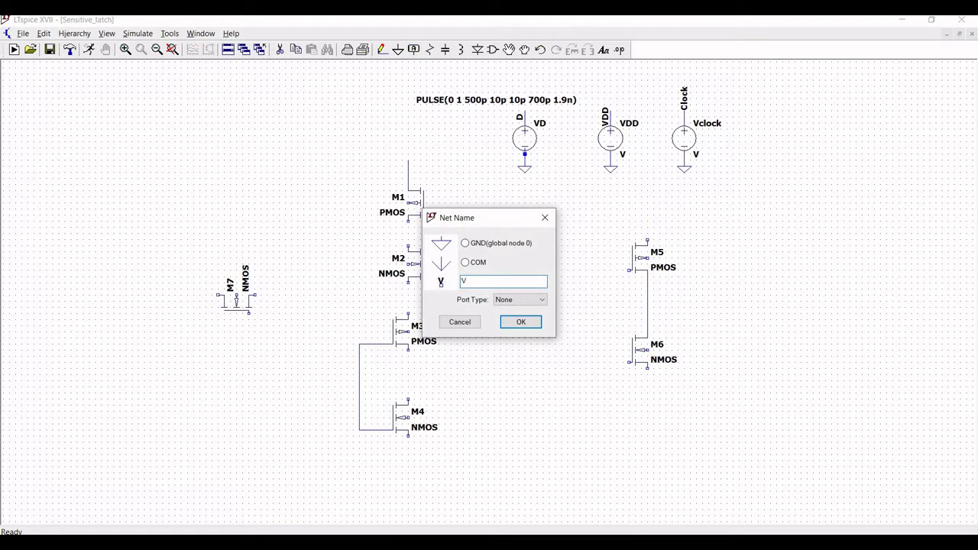
pyautogui.write('DD')
pyautogui.click(521, 321)
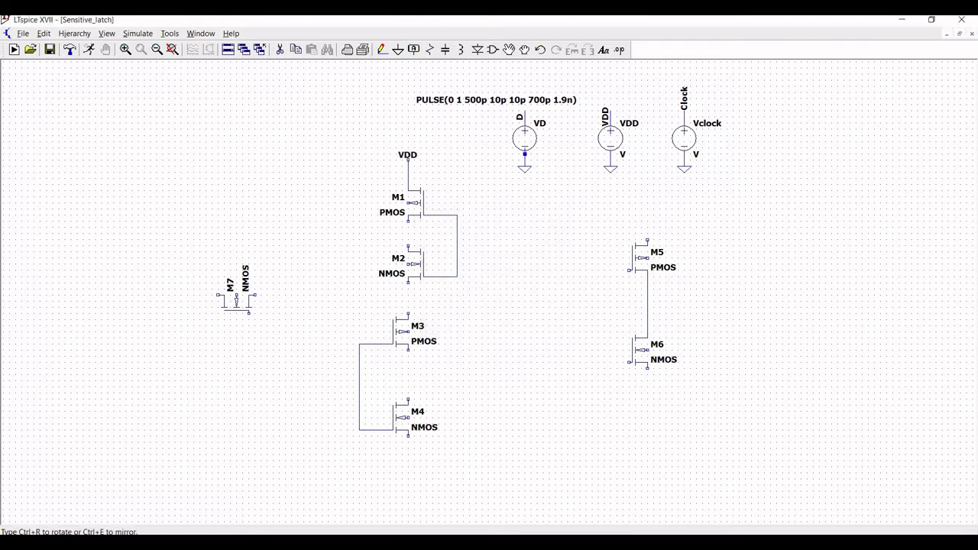
pyautogui.click(408, 159)
pyautogui.click(412, 203)
pyautogui.click(403, 332)
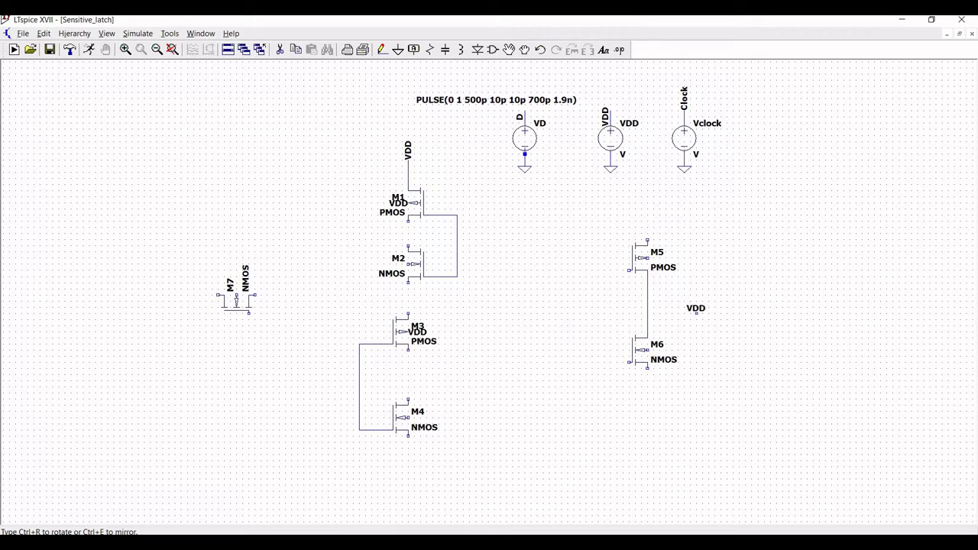
pyautogui.click(642, 257)
pyautogui.press('Escape')
# Step: Draw short vertical wire stubs upward from the upper terminals of M3 and M5
pyautogui.click(381, 51)
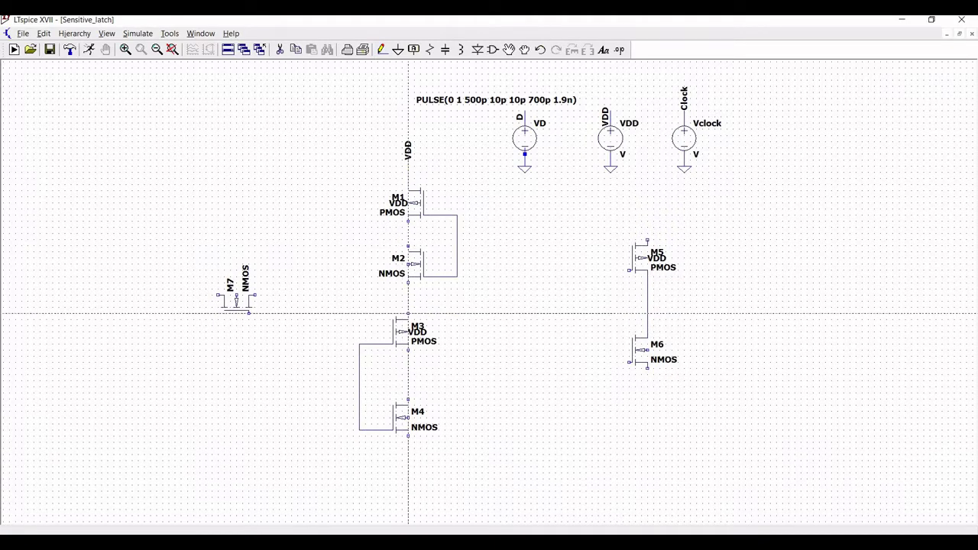
pyautogui.click(408, 314)
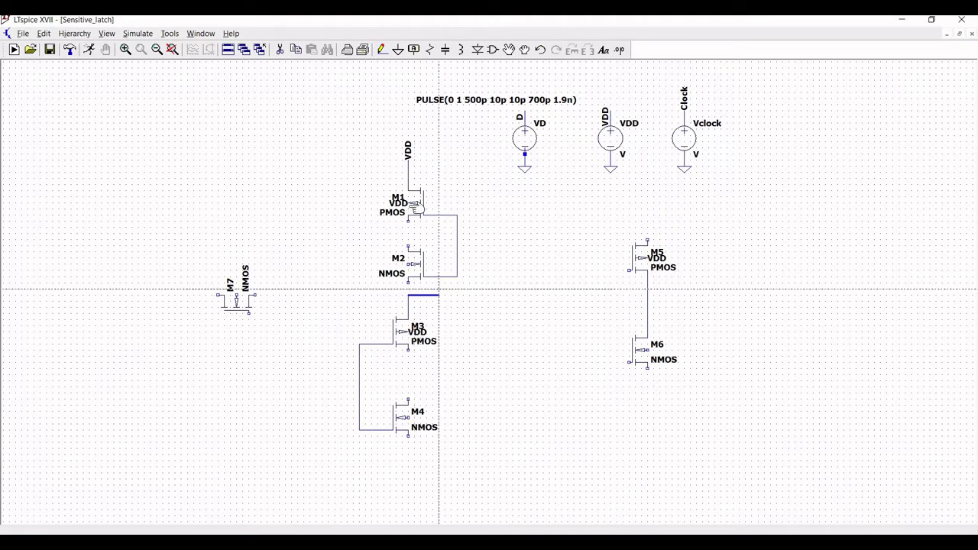
pyautogui.rightClick(439, 290)
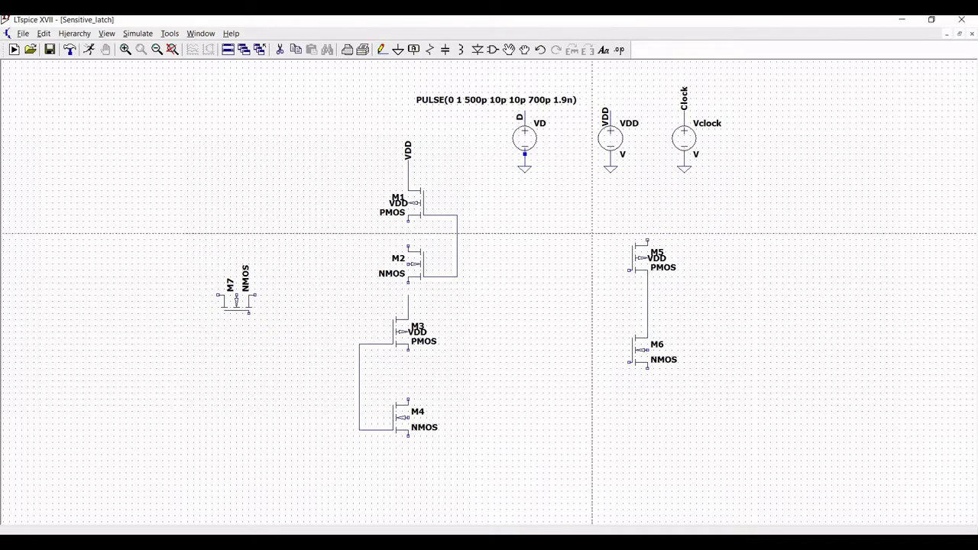
pyautogui.click(648, 241)
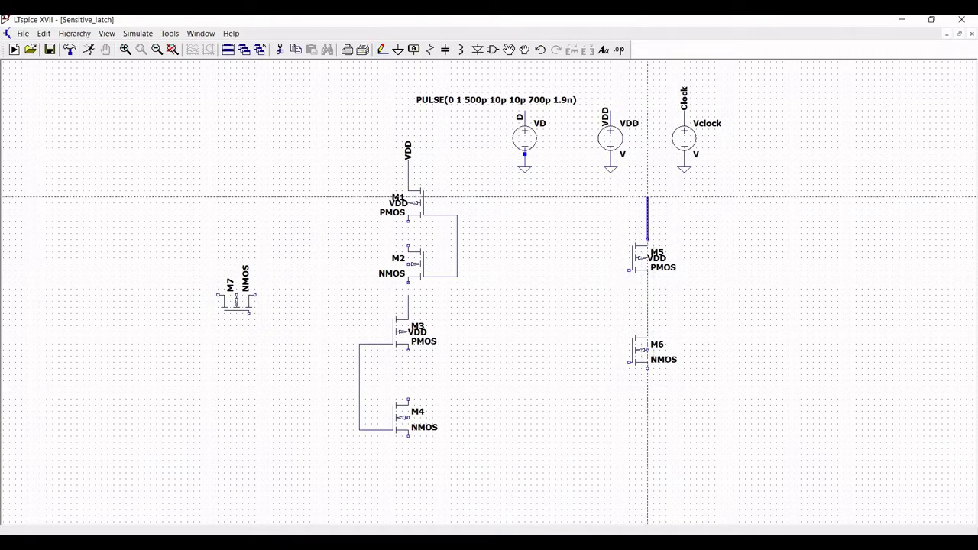
pyautogui.click(648, 208)
pyautogui.press('Escape')
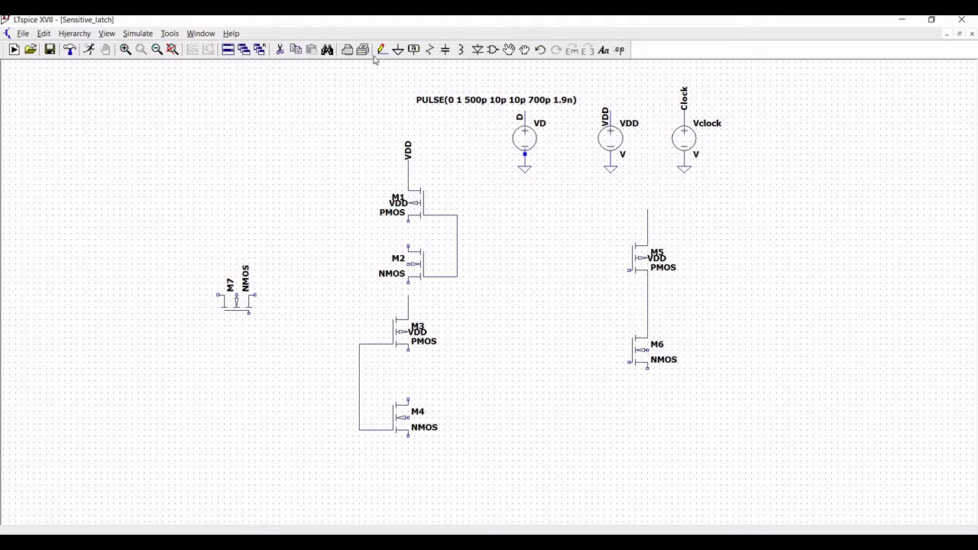
# Step: Add vertically rotated VDD net labels to the wire stubs above M3 and M5
pyautogui.press('F4')
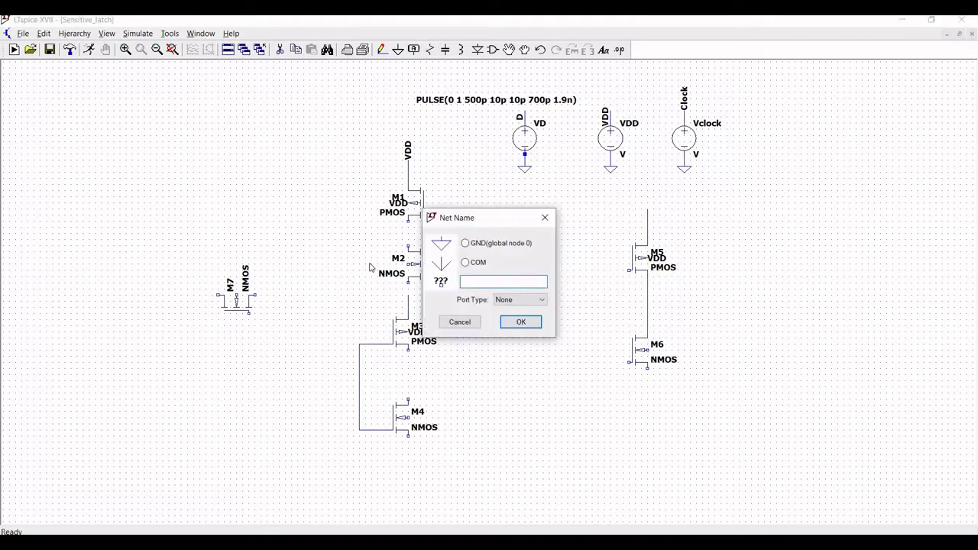
pyautogui.write('VDD')
pyautogui.press('Return')
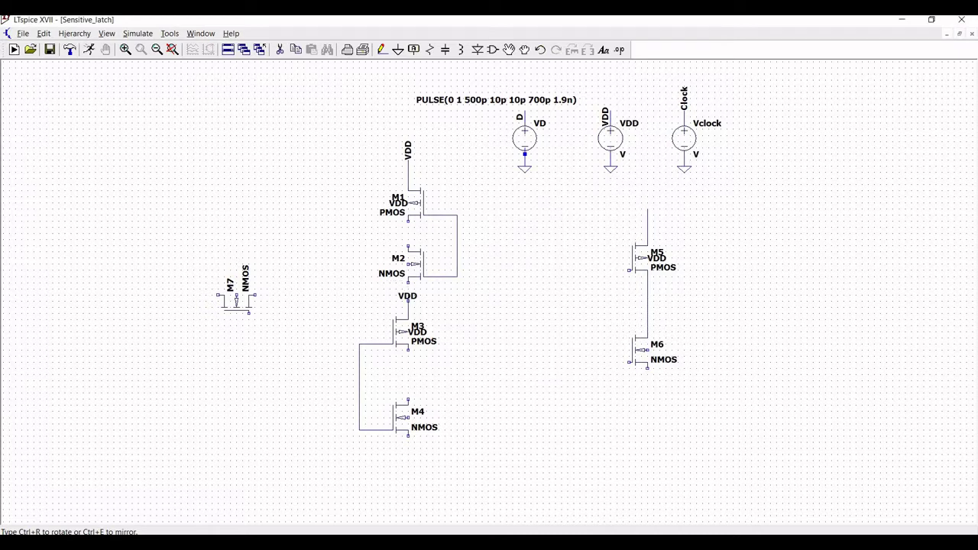
pyautogui.hotkey('ctrl', 'r')
pyautogui.click(407, 311)
pyautogui.hotkey('ctrl', 'r')
pyautogui.click(648, 216)
pyautogui.press('Escape')
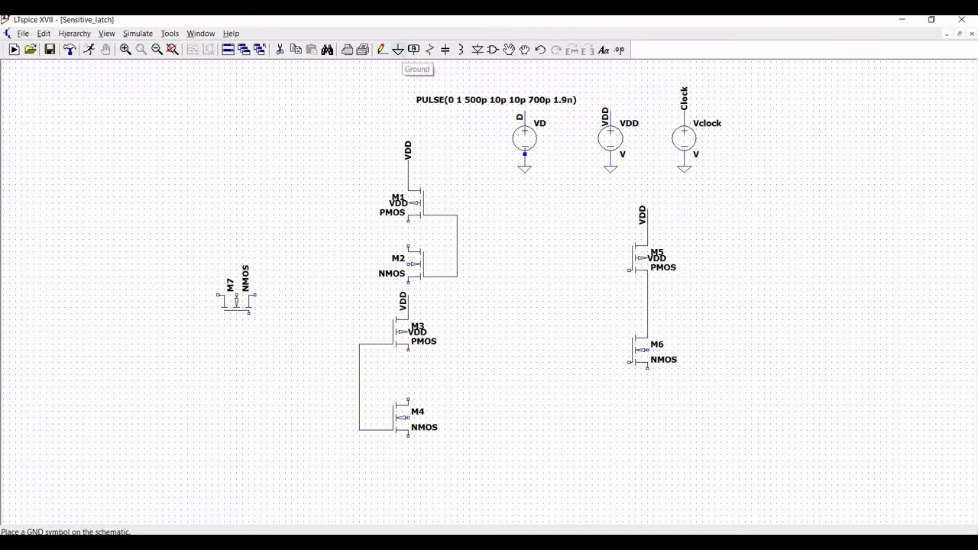
# Step: Place ground symbols, rotated to point away from each device, on the body terminals of M2, M4, M6 and M7
pyautogui.click(397, 50)
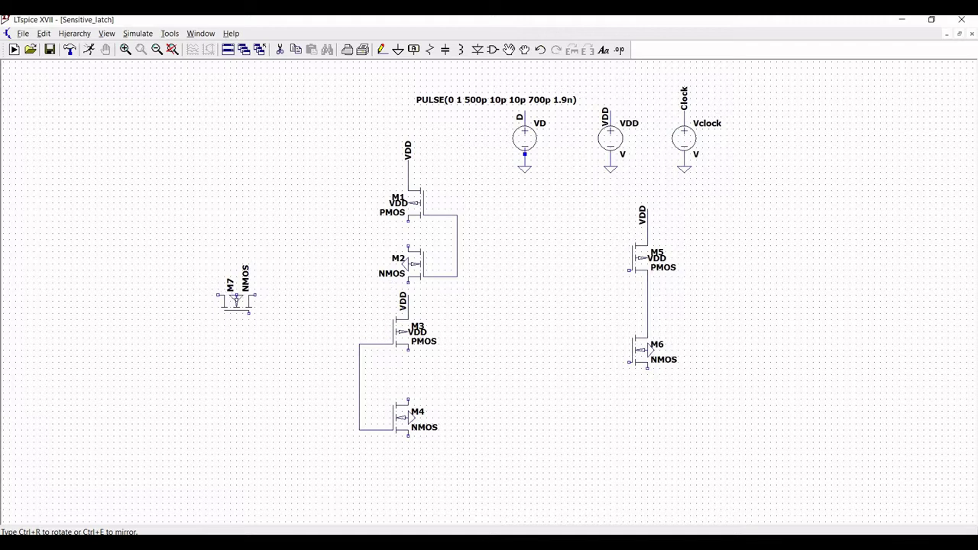
pyautogui.press('Escape')
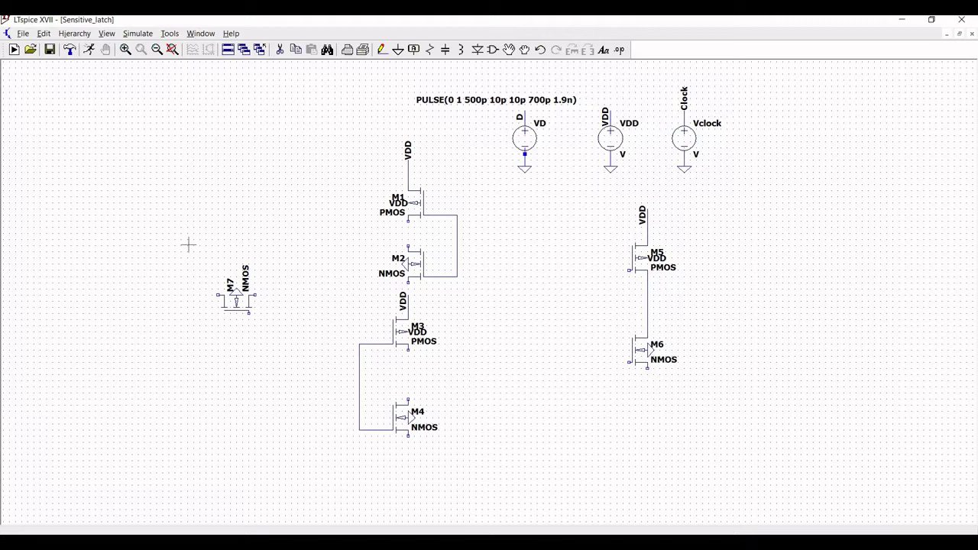
# Step: Wire M1's lower terminal to M2's upper terminal, and M3's lower terminal to M4's upper terminal
pyautogui.click(382, 51)
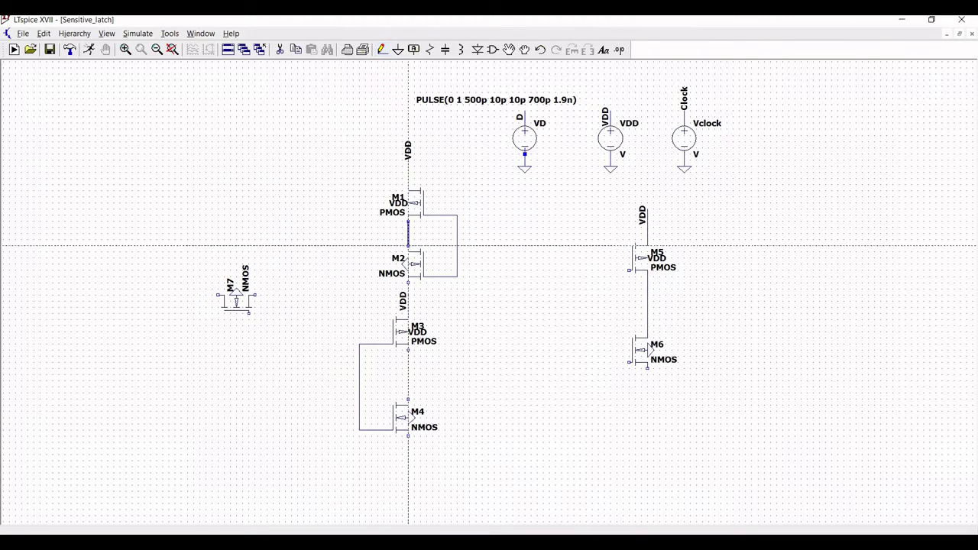
pyautogui.click(408, 350)
pyautogui.click(408, 398)
pyautogui.press('Escape')
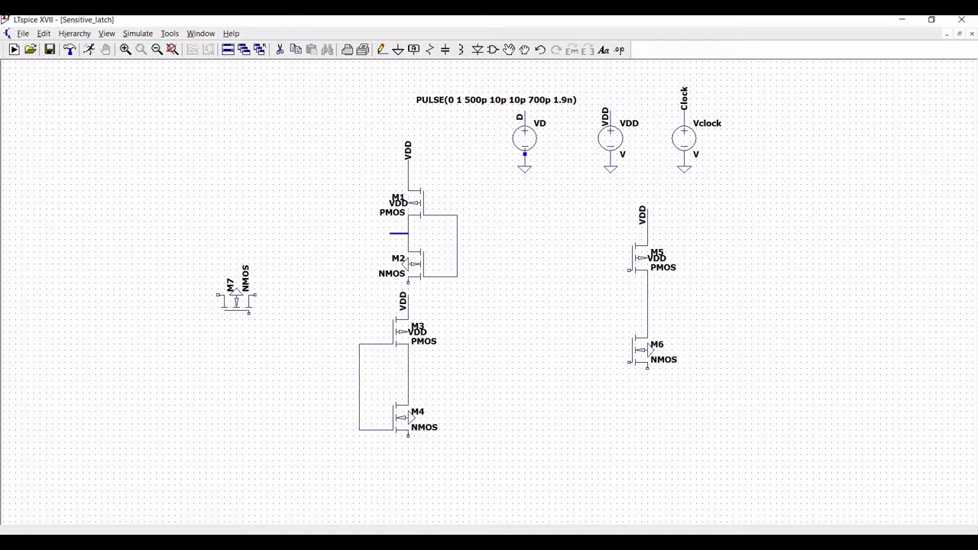
# Step: Route a wire from the M1–M2 drain node around the left of the circuit to the joined gates of M3 and M4
pyautogui.click(407, 233)
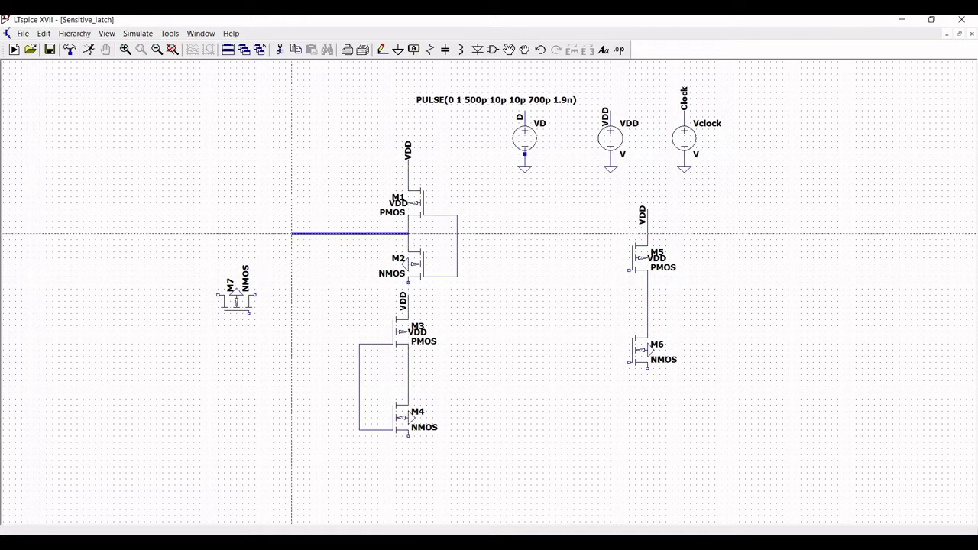
pyautogui.click(291, 233)
pyautogui.press('Escape')
pyautogui.click(291, 393)
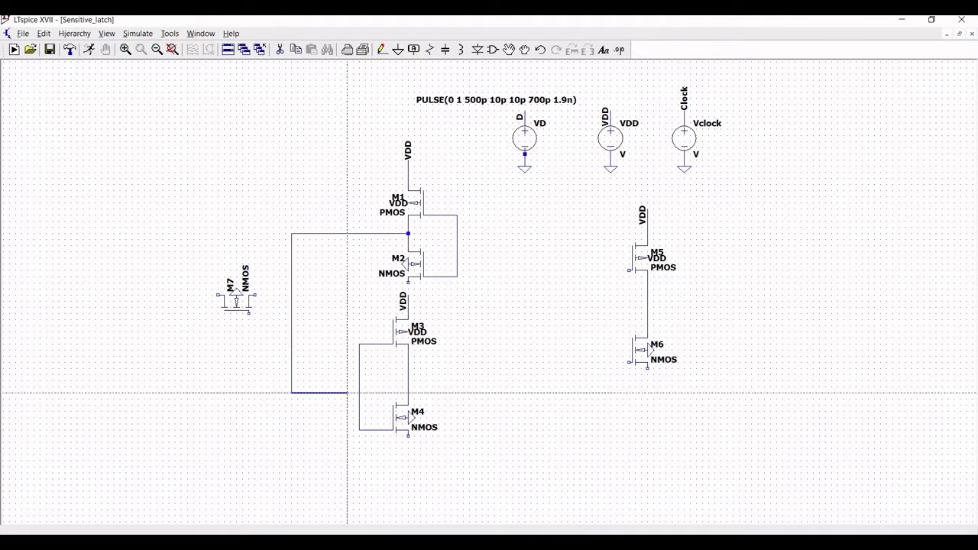
pyautogui.click(359, 392)
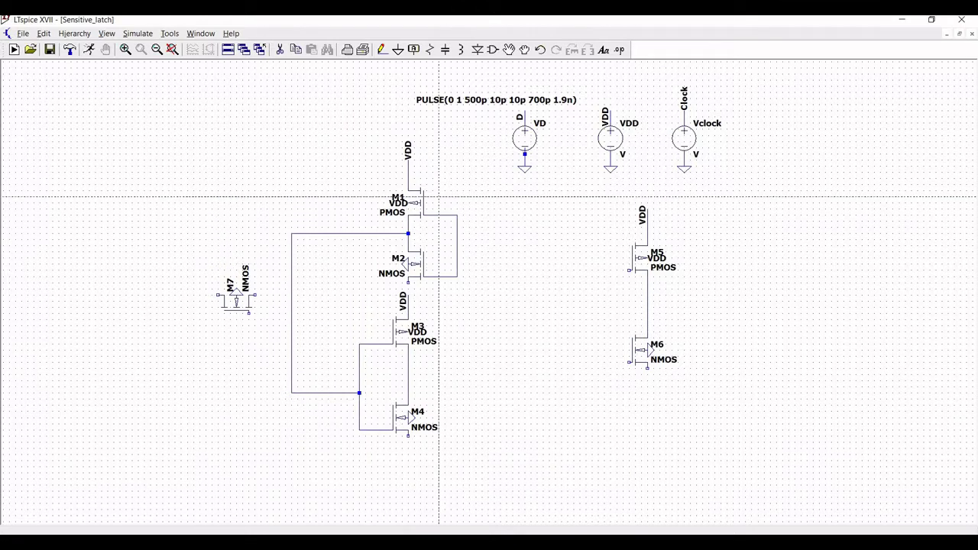
# Step: Route a wire from the joined gates of M1 and M2 around the right side to the M3–M4 drain node
pyautogui.click(457, 234)
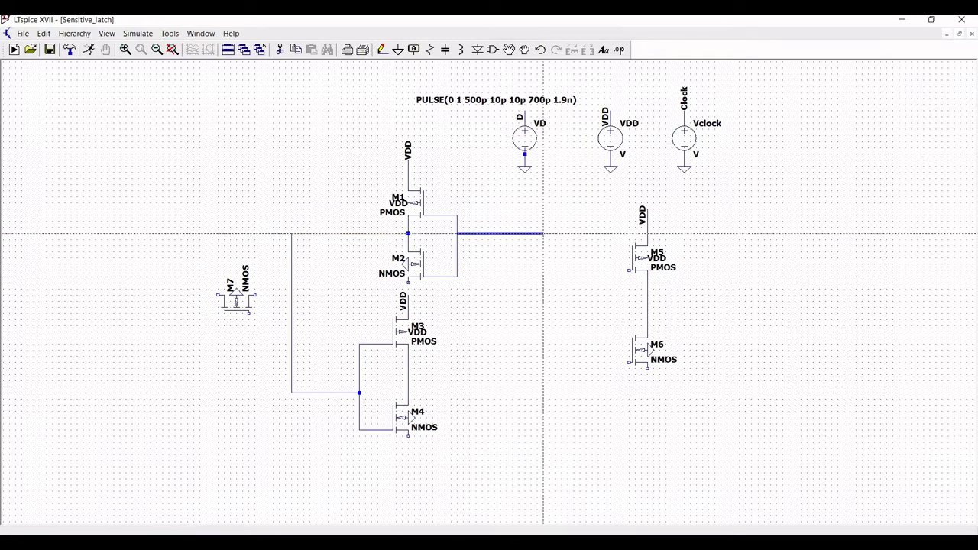
pyautogui.click(543, 233)
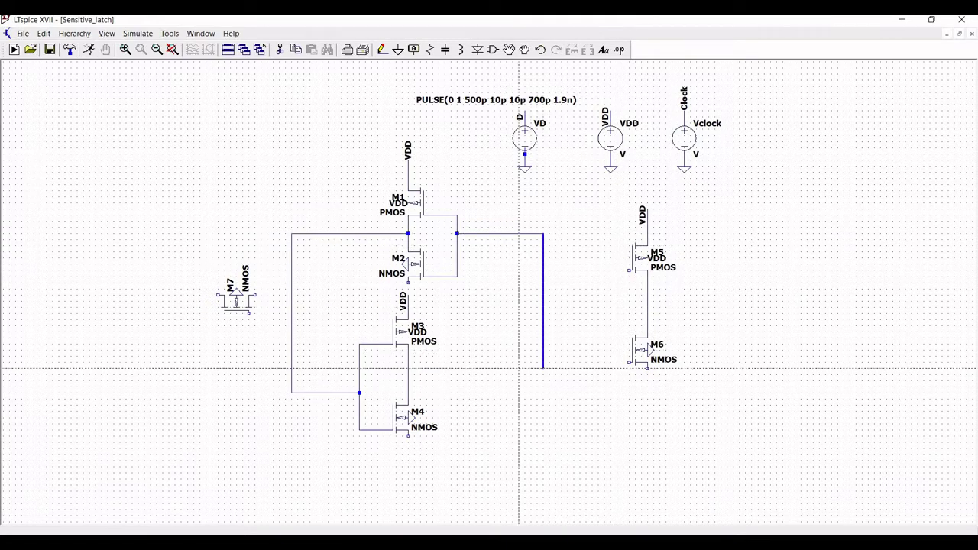
pyautogui.click(543, 393)
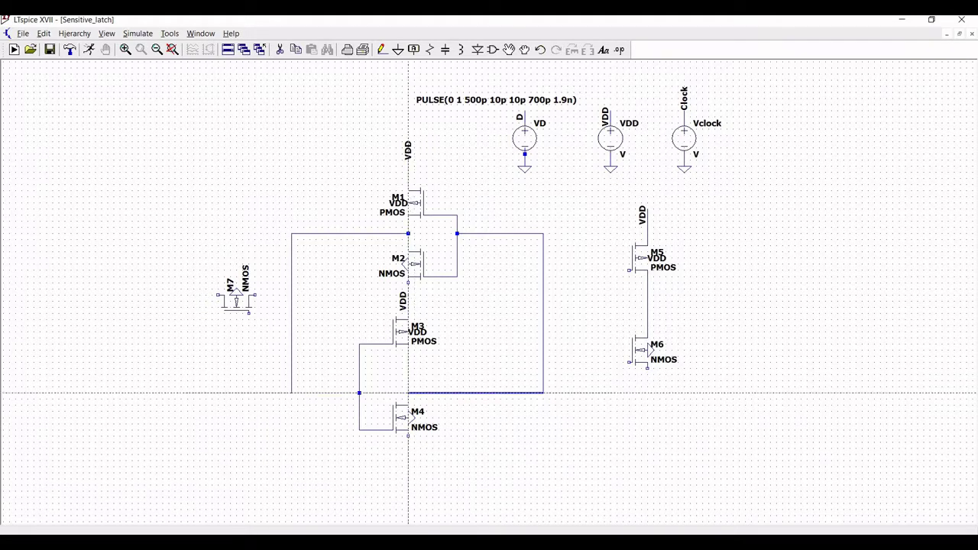
pyautogui.click(408, 393)
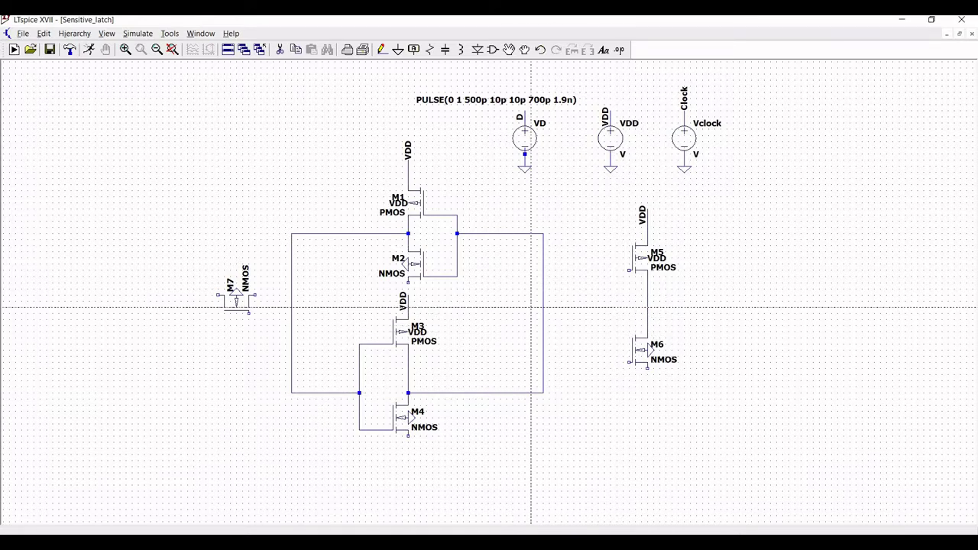
# Step: Wire the gates of M5 and M6 together and connect them to the vertical feedback wire on the latch's right side
pyautogui.click(648, 271)
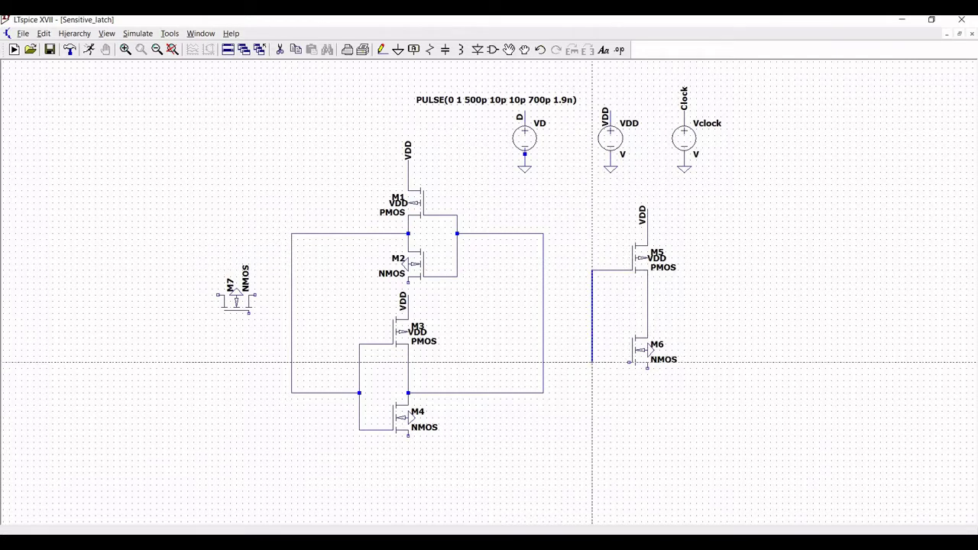
pyautogui.click(592, 368)
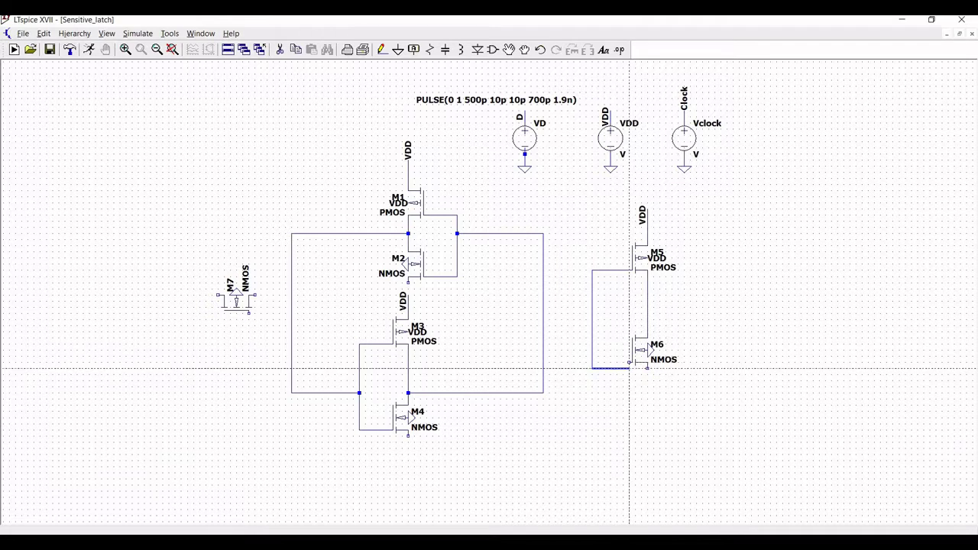
pyautogui.click(629, 368)
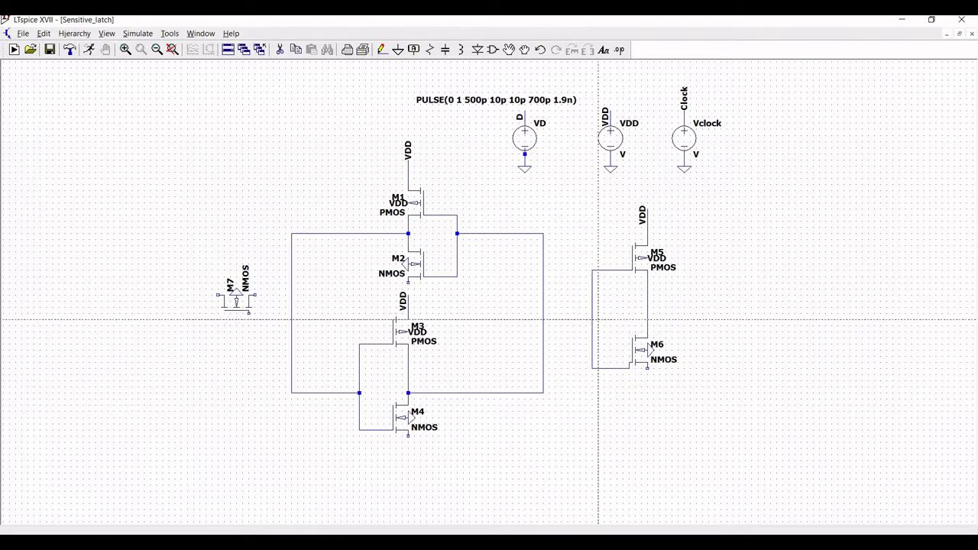
pyautogui.click(592, 319)
pyautogui.click(544, 320)
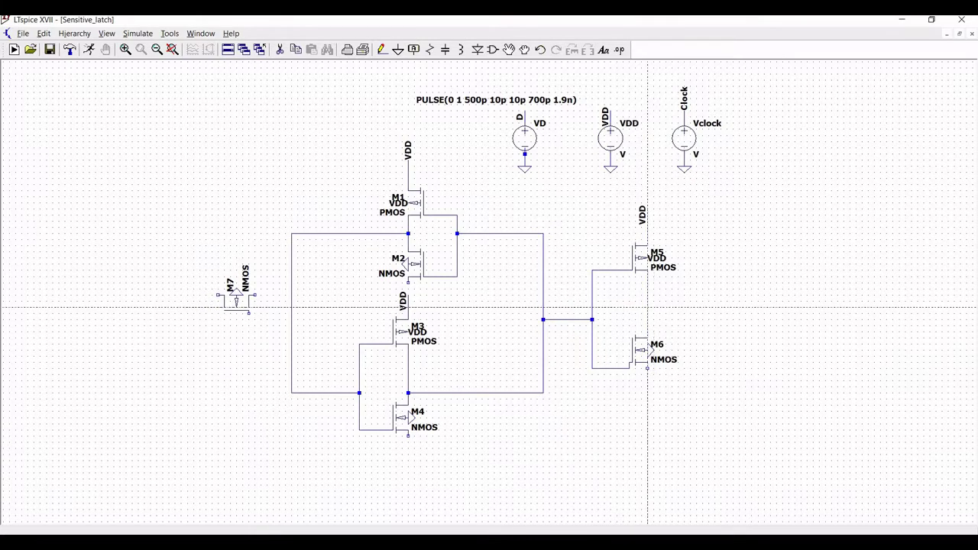
# Step: Draw a horizontal output wire stub to the right from the M5–M6 drain node
pyautogui.click(648, 320)
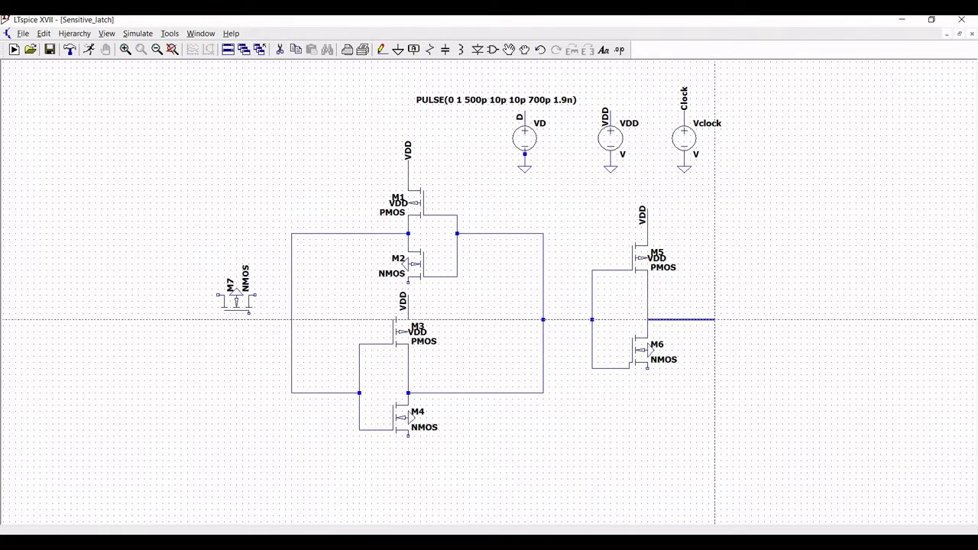
pyautogui.click(716, 320)
pyautogui.press('Escape')
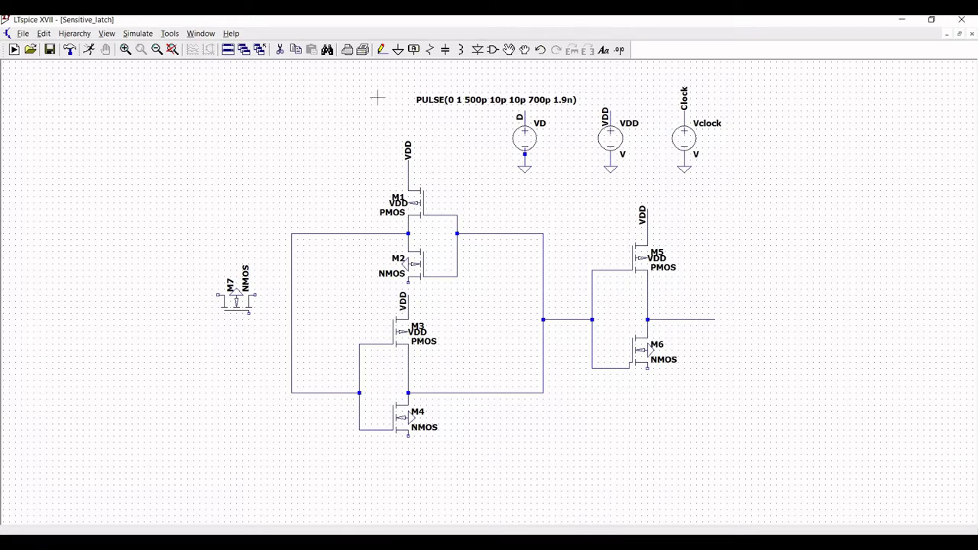
# Step: Place ground symbols below M4 and M6 and directly on M2's lower terminal
pyautogui.click(398, 50)
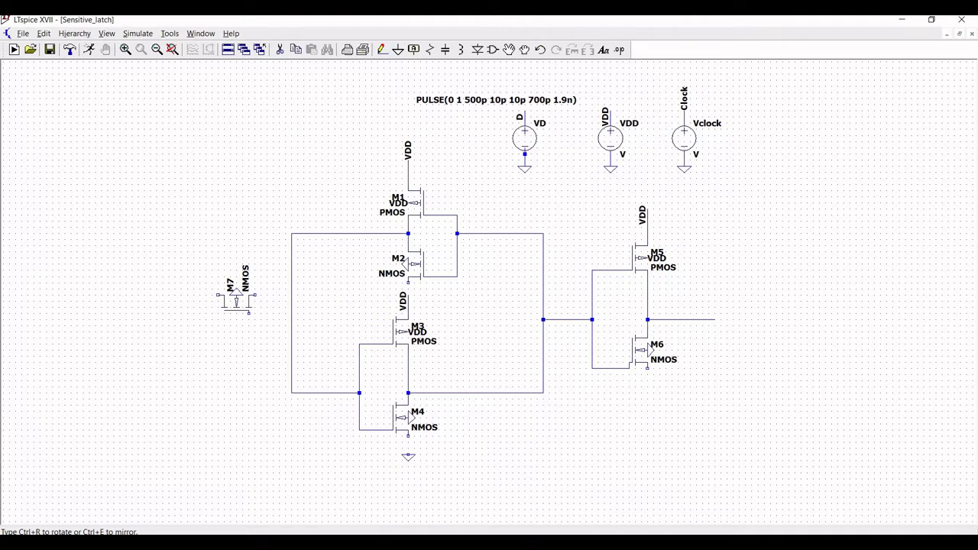
pyautogui.click(408, 453)
pyautogui.click(647, 392)
pyautogui.click(433, 282)
pyautogui.press('Escape')
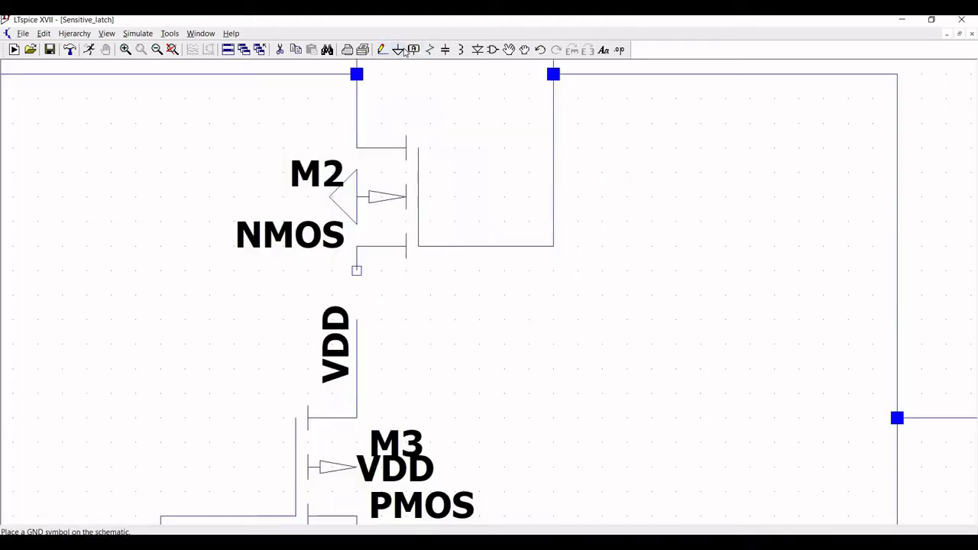
pyautogui.click(398, 50)
pyautogui.click(356, 271)
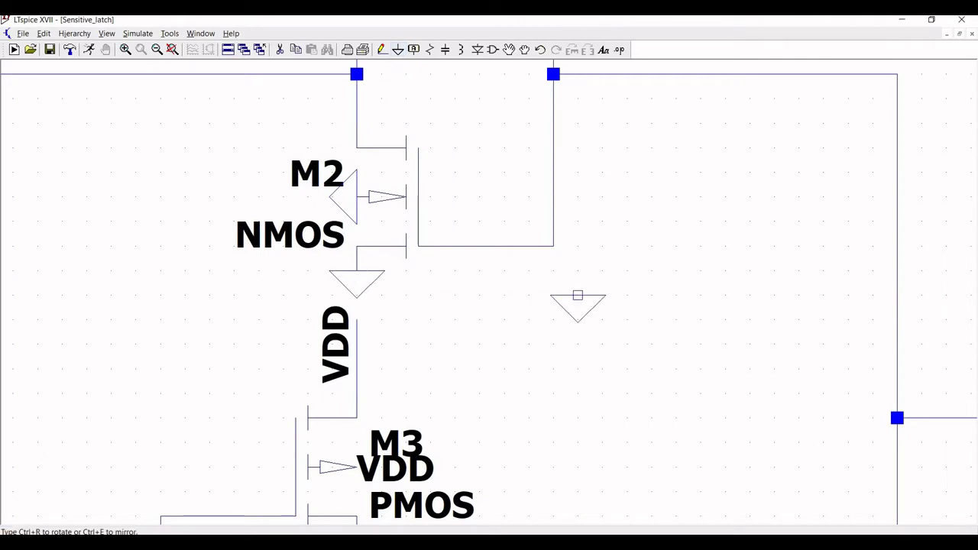
pyautogui.press('Escape')
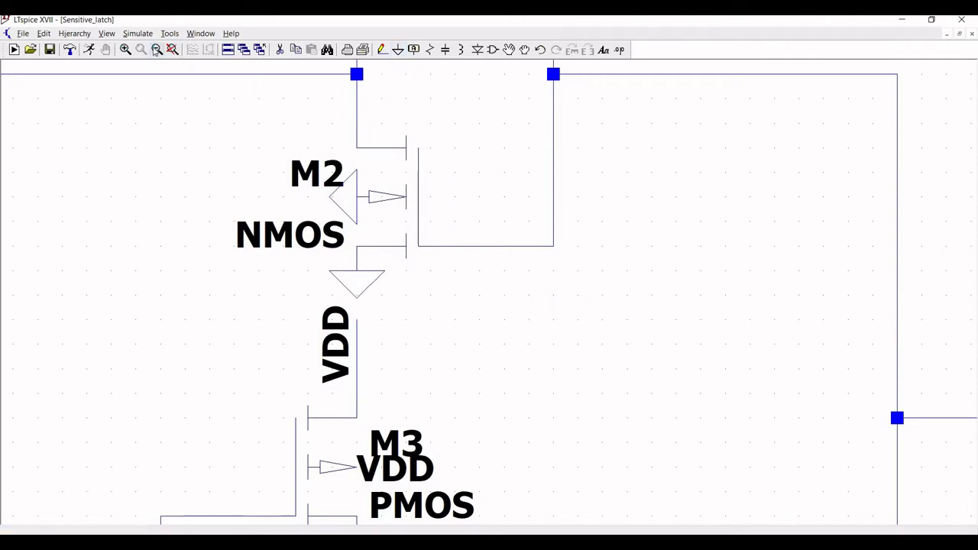
# Step: Wire the lower terminals of M4 and M6 down to the ground symbols beneath them
pyautogui.click(157, 50)
pyautogui.click(157, 50)
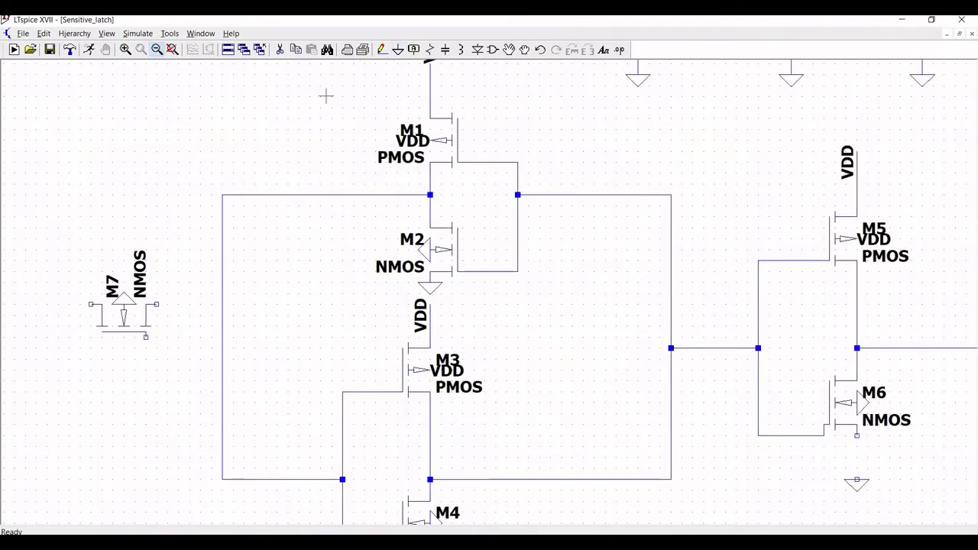
pyautogui.click(156, 50)
pyautogui.moveTo(280, 160); pyautogui.dragTo(261, 182)
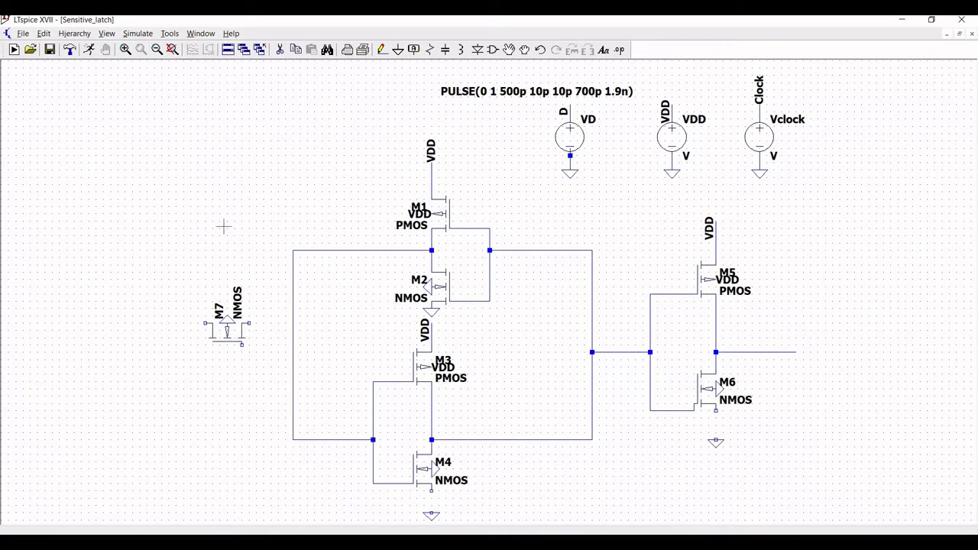
pyautogui.click(381, 50)
pyautogui.click(431, 491)
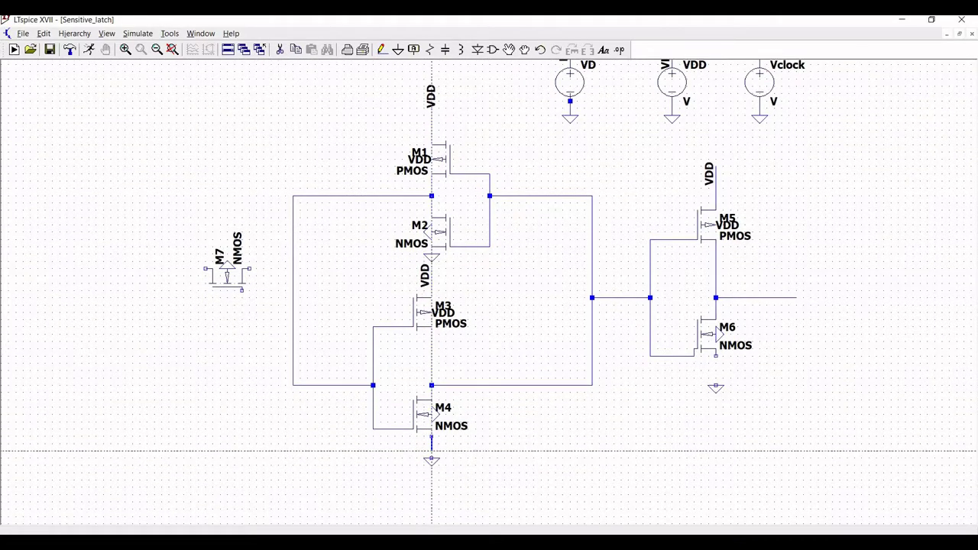
pyautogui.click(432, 459)
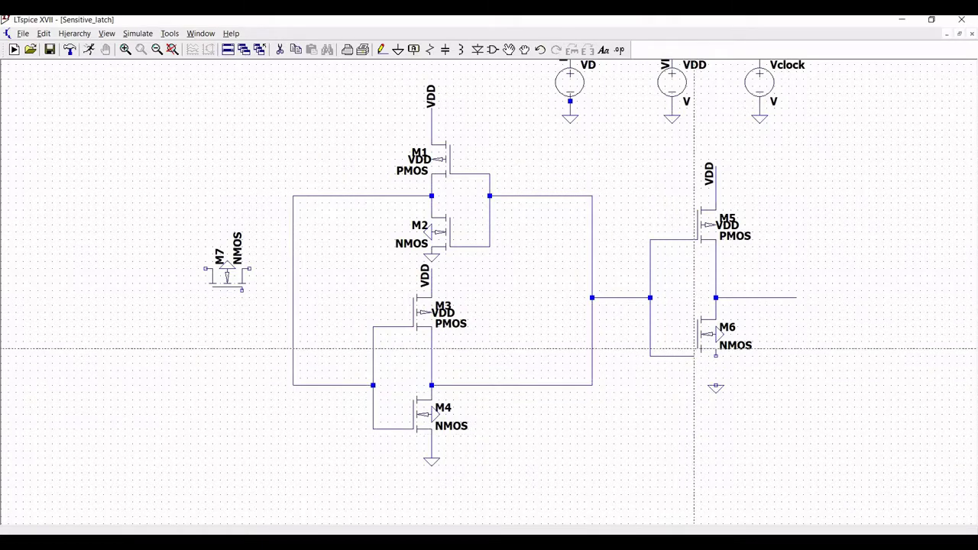
pyautogui.click(716, 355)
pyautogui.click(716, 387)
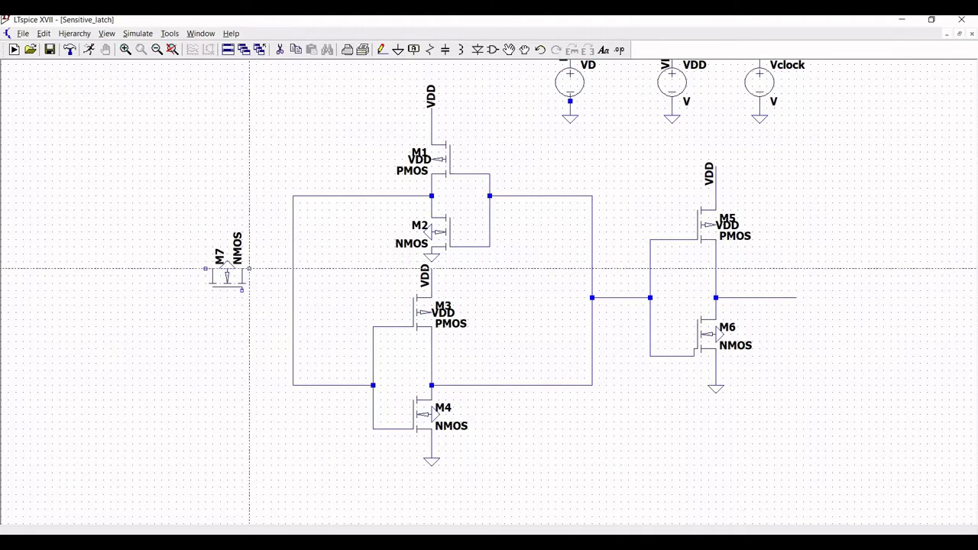
# Step: Wire M7's right terminal to the latch's left feedback wire, and add wire stubs to its gate and left terminal
pyautogui.click(293, 268)
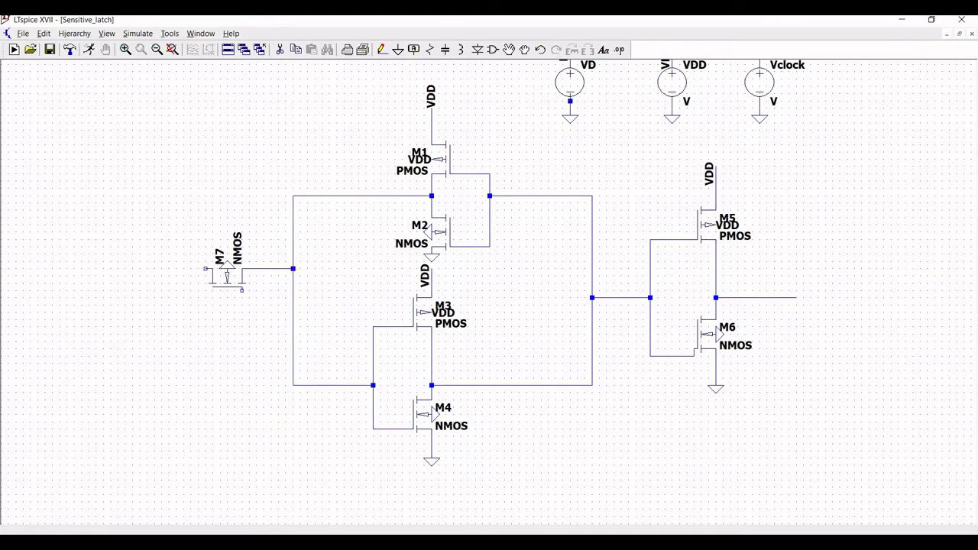
pyautogui.click(242, 291)
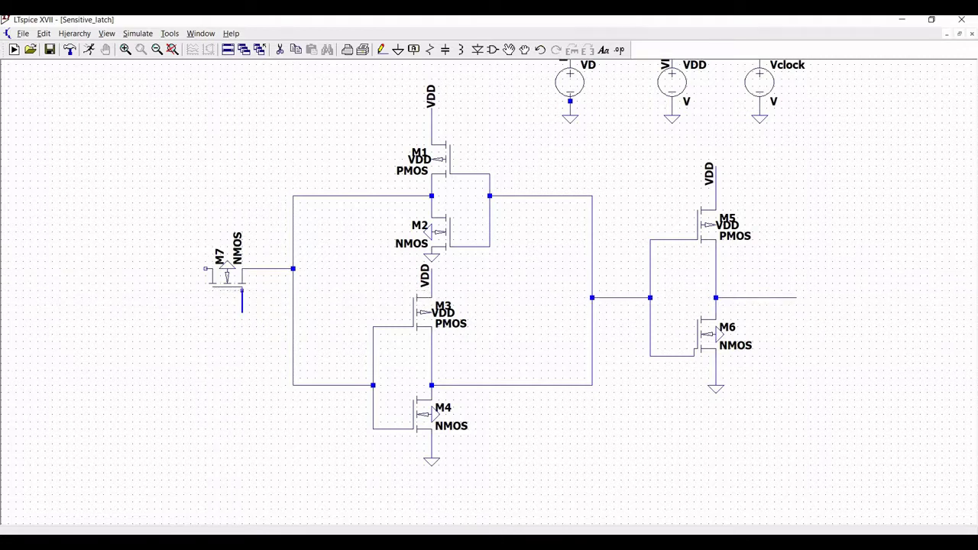
pyautogui.rightClick(204, 320)
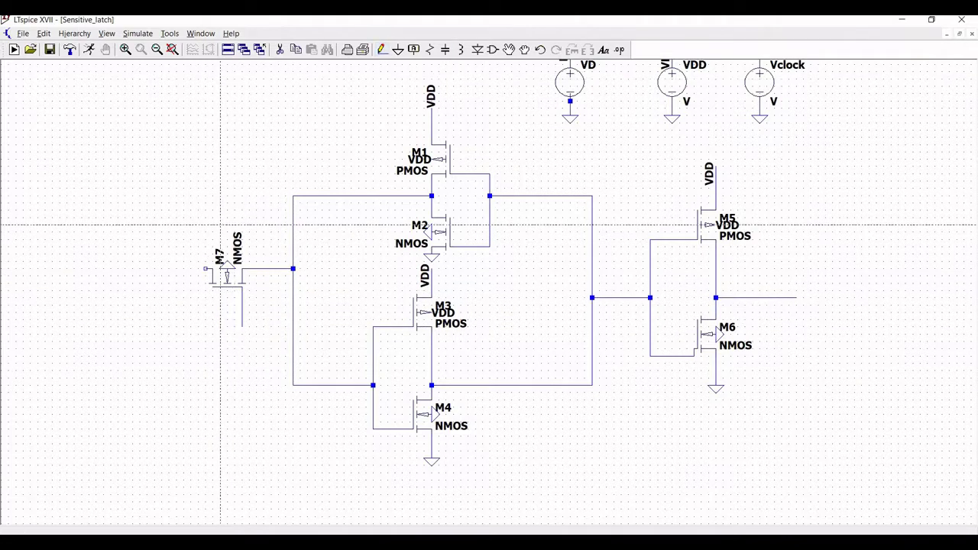
pyautogui.click(202, 268)
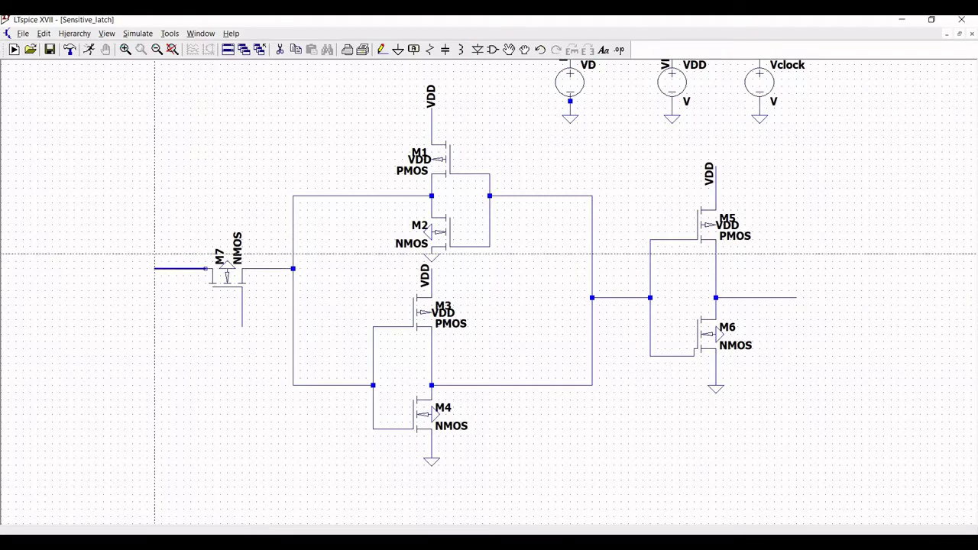
pyautogui.click(155, 254)
pyautogui.press('Escape')
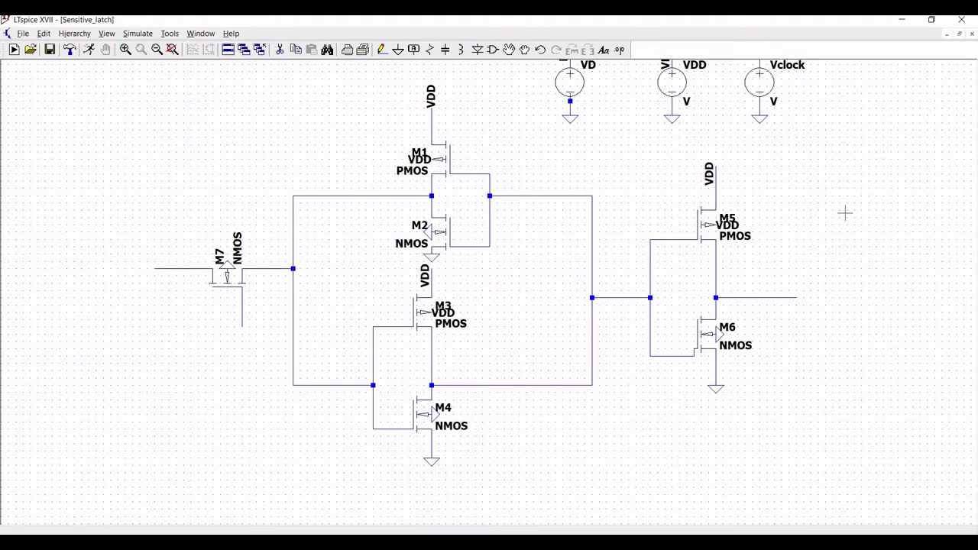
# Step: Set the DC value of the VDD voltage source to 1 V
pyautogui.moveTo(828, 259); pyautogui.dragTo(816, 314)
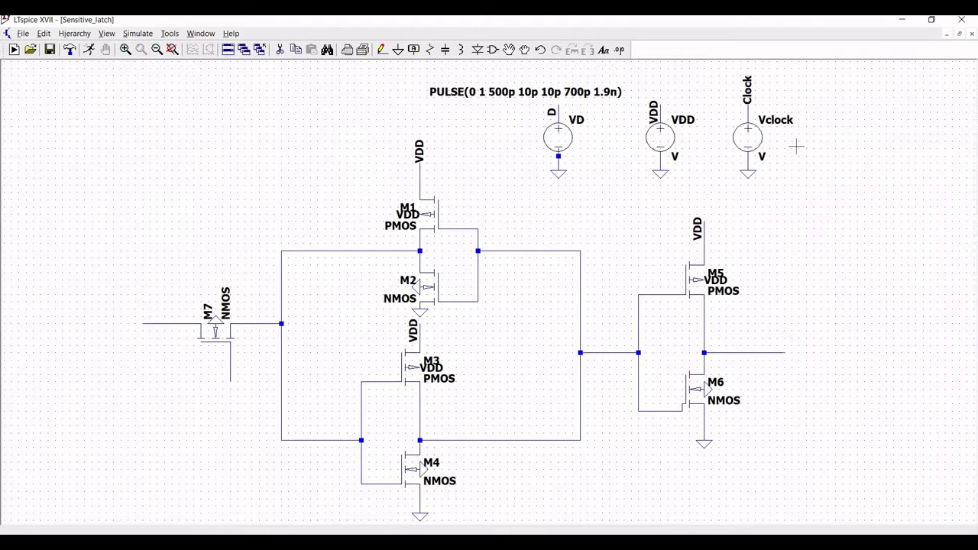
pyautogui.rightClick(660, 136)
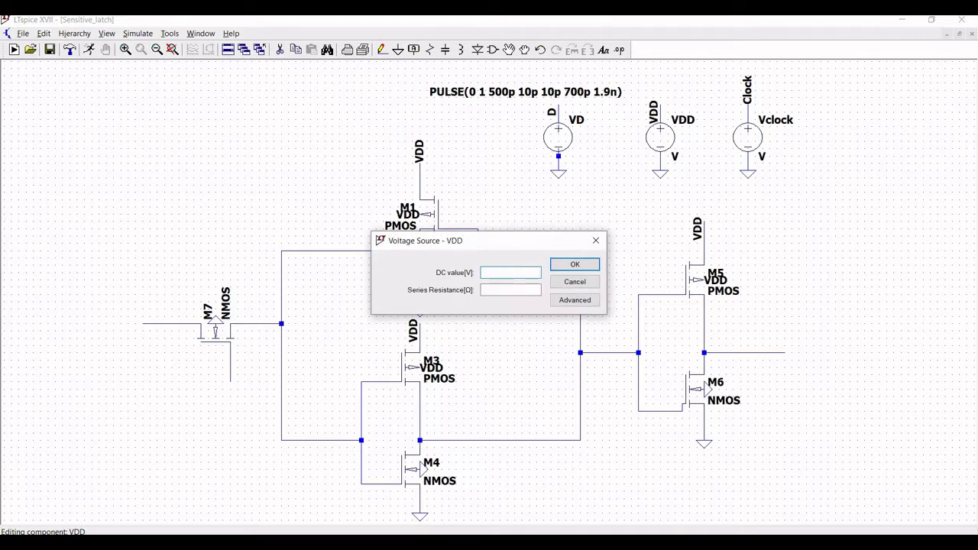
pyautogui.click(573, 265)
# Step: Configure Vclock as a PULSE source: 0 V initial, 1 V on, 0 delay, 10p rise and fall, 1n on-time, 2n period
pyautogui.rightClick(748, 138)
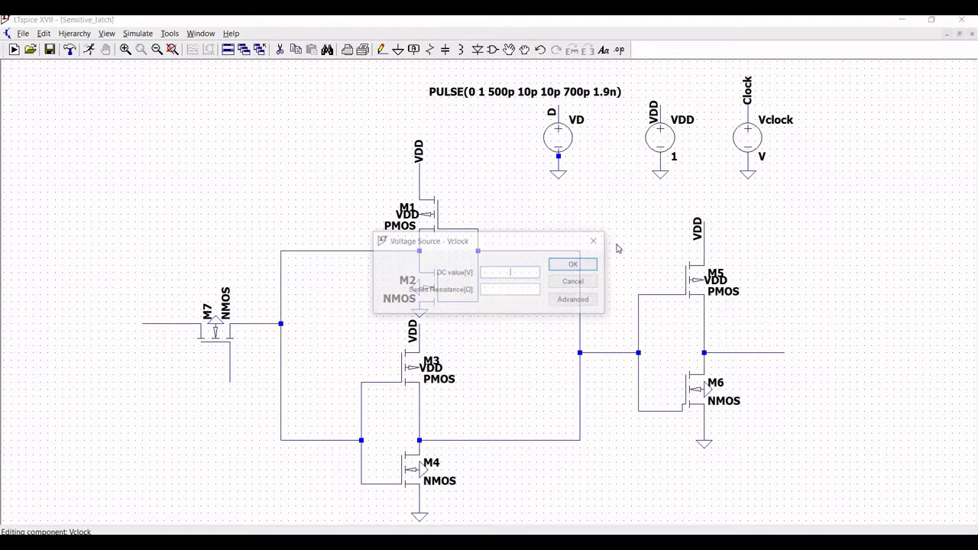
pyautogui.click(573, 300)
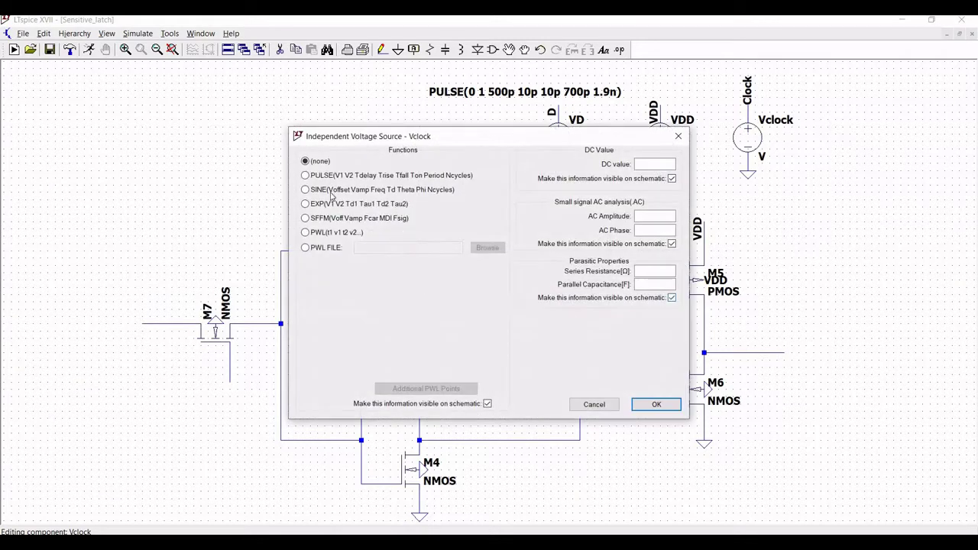
pyautogui.click(306, 175)
pyautogui.click(452, 277)
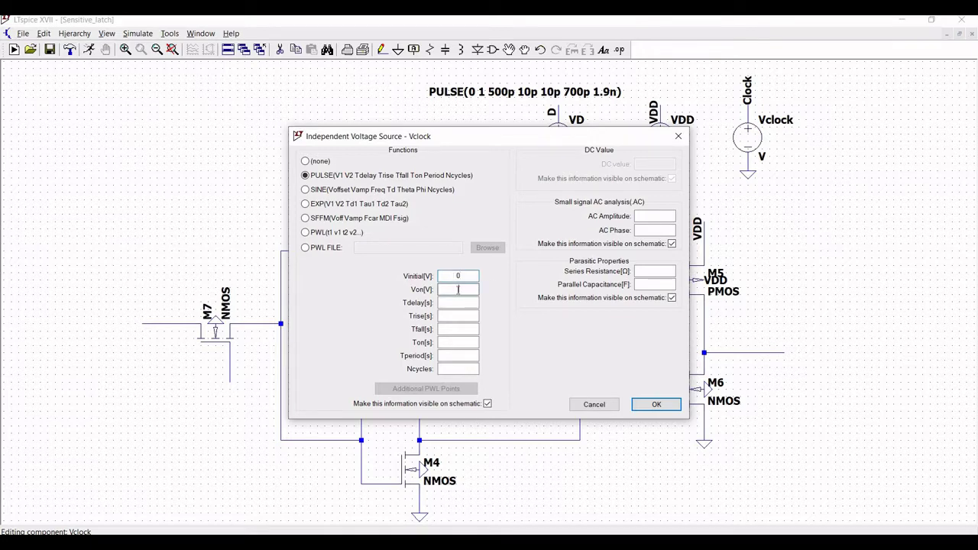
pyautogui.click(457, 290)
pyautogui.write('1')
pyautogui.click(457, 303)
pyautogui.click(453, 329)
pyautogui.click(447, 343)
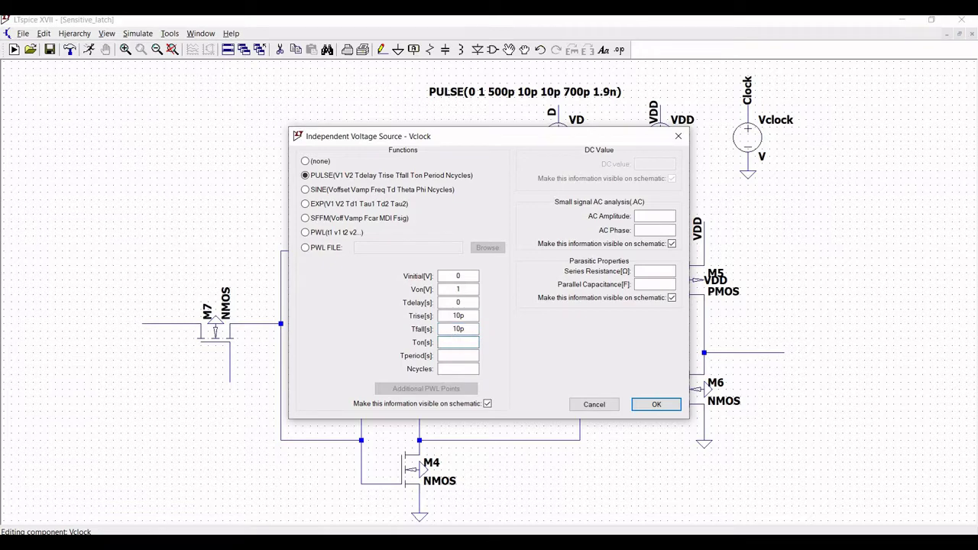
pyautogui.write('1n')
pyautogui.click(444, 355)
pyautogui.write('2n')
pyautogui.click(655, 405)
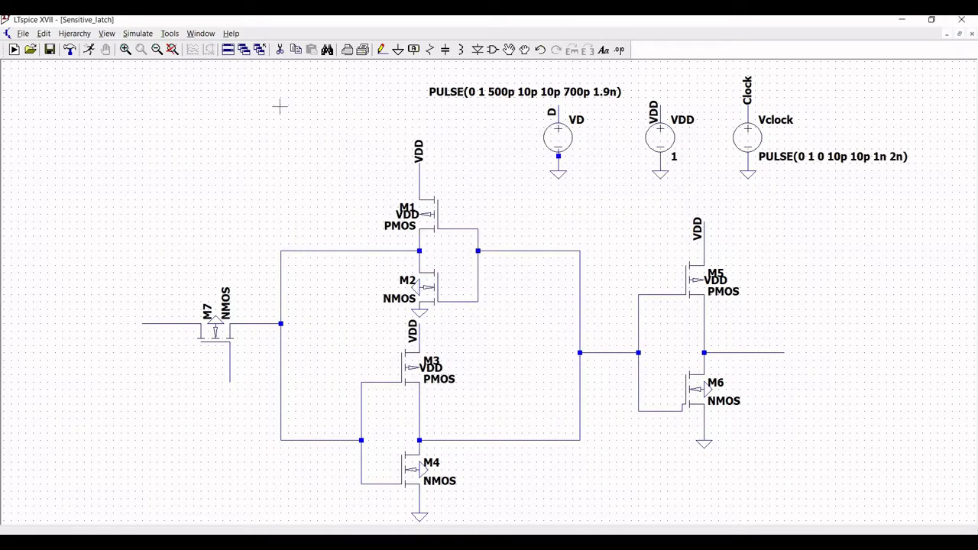
# Step: Label M7's gate wire with the net name Clock, rotated vertically along the wire
pyautogui.click(413, 49)
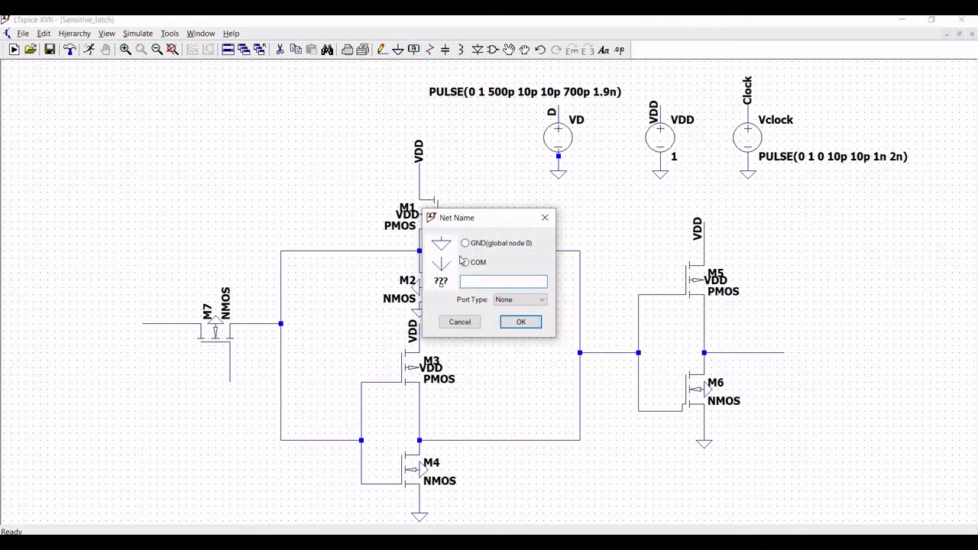
pyautogui.write('Clock')
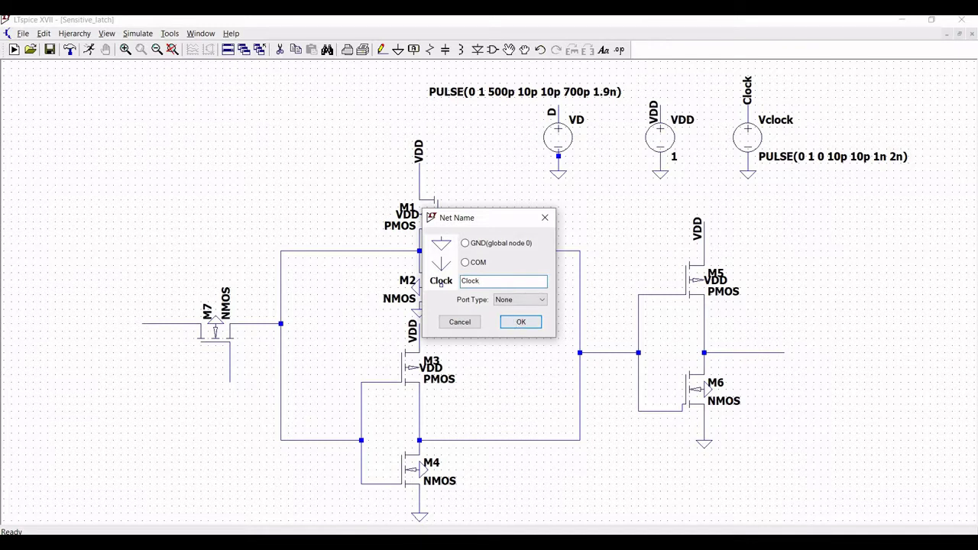
pyautogui.click(516, 323)
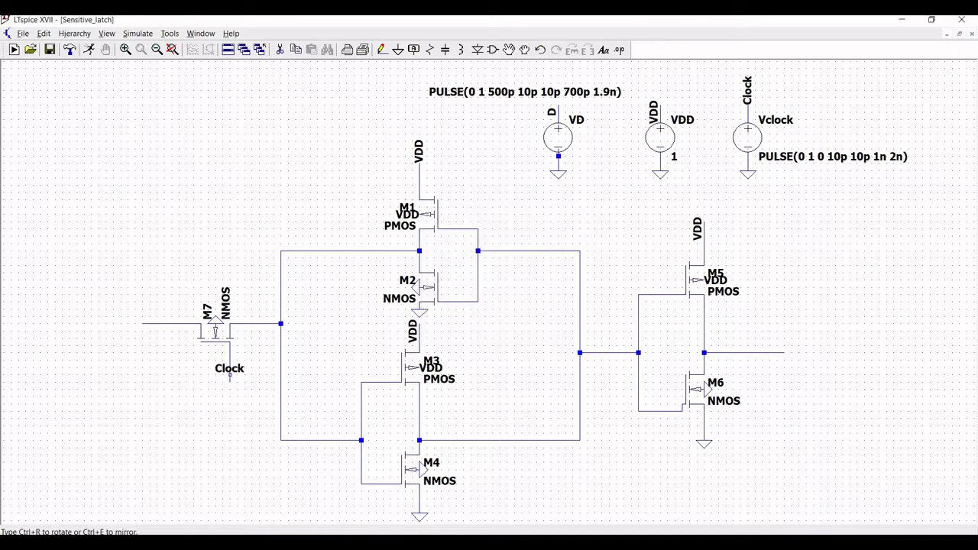
pyautogui.hotkey('ctrl', 'r')
pyautogui.click(229, 360)
pyautogui.press('Escape')
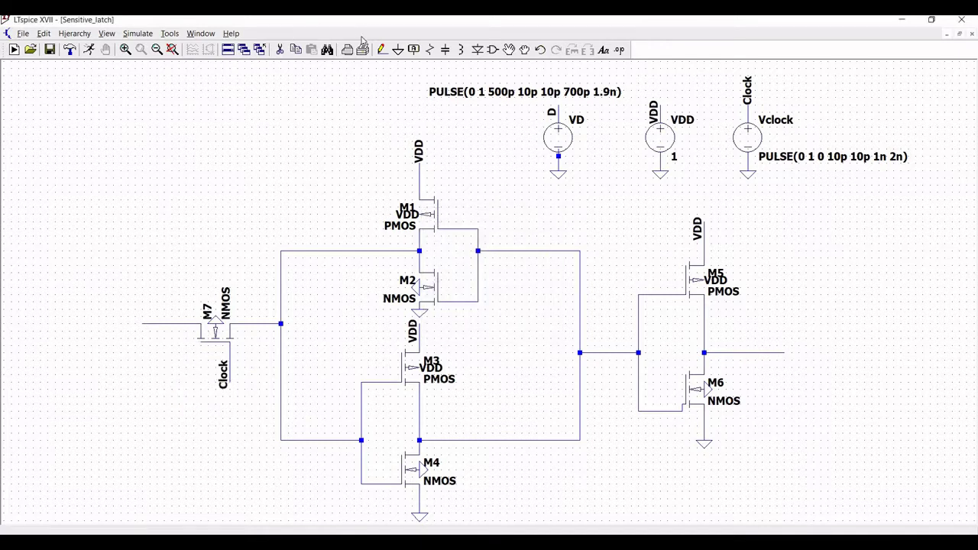
# Step: Label the open end of M7's left input wire with the net name D
pyautogui.click(413, 50)
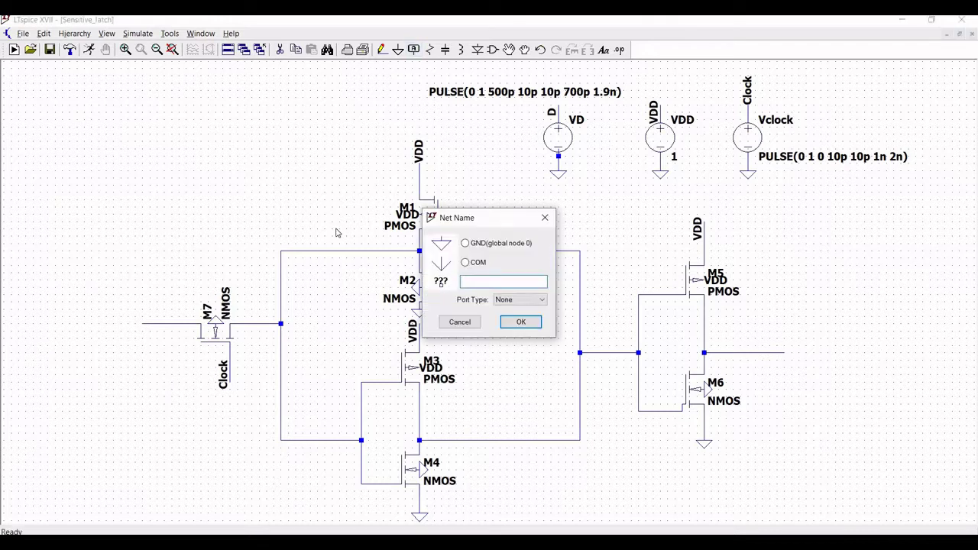
pyautogui.write('D')
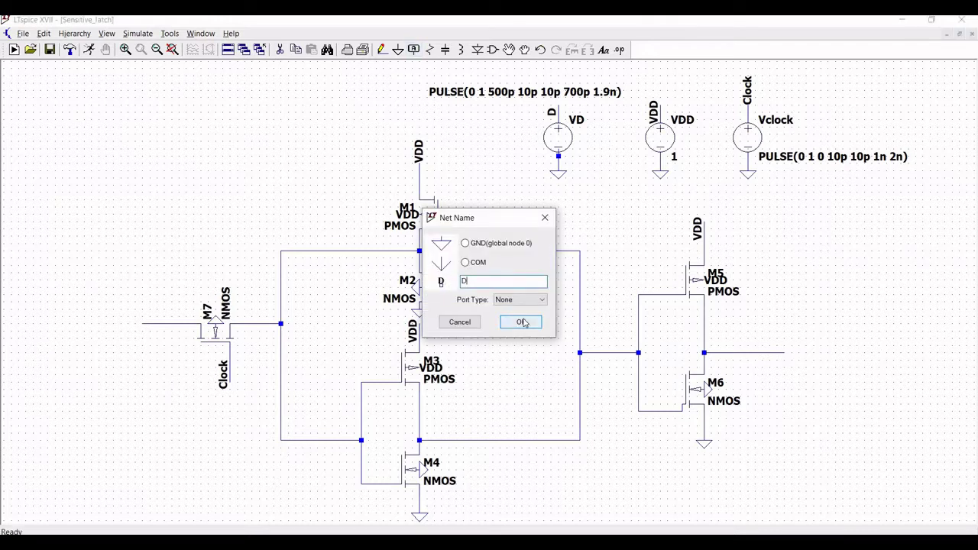
pyautogui.click(520, 322)
pyautogui.click(144, 324)
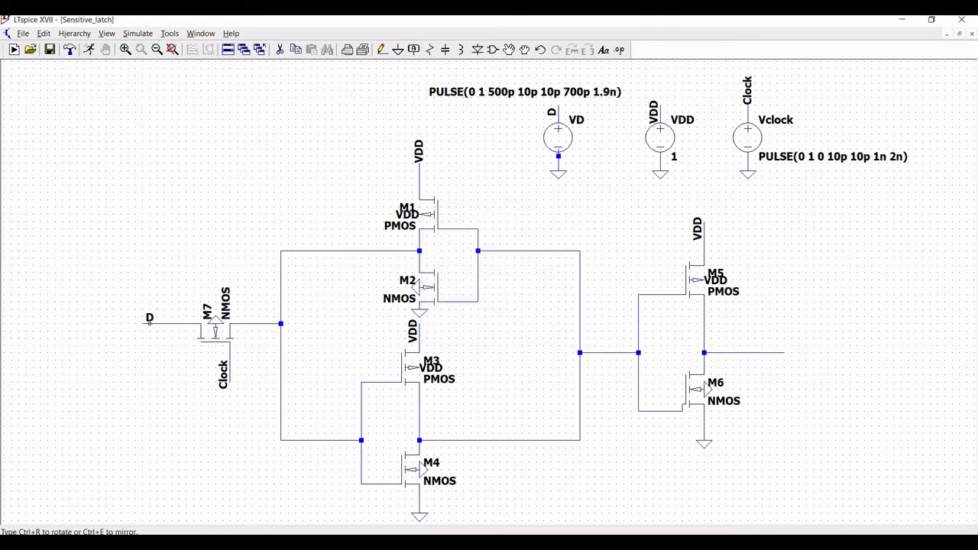
pyautogui.press('Escape')
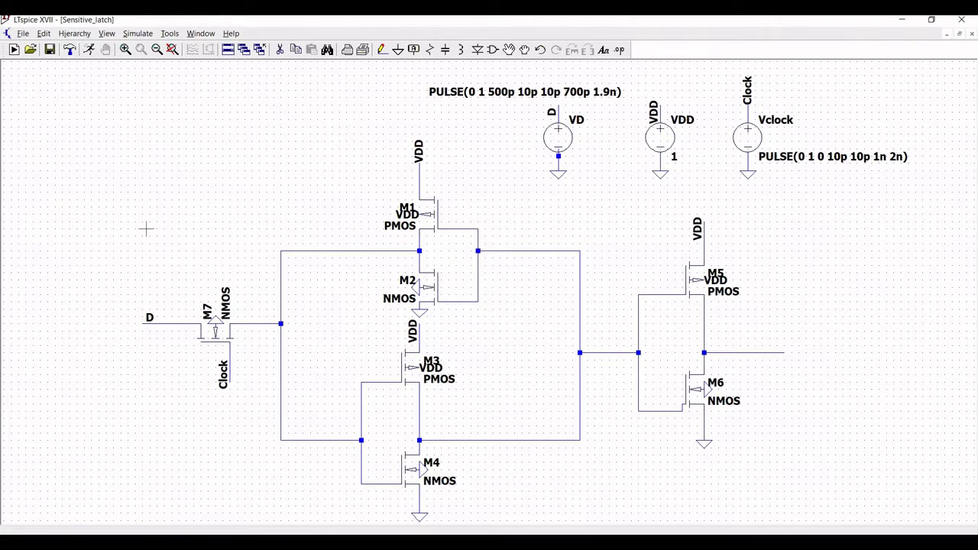
# Step: Check the 50 nm NMOS model name in the BSIM4_model Notepad file and set M2's model name to N_50n in LTspice
pyautogui.scroll(-1, 146, 217)
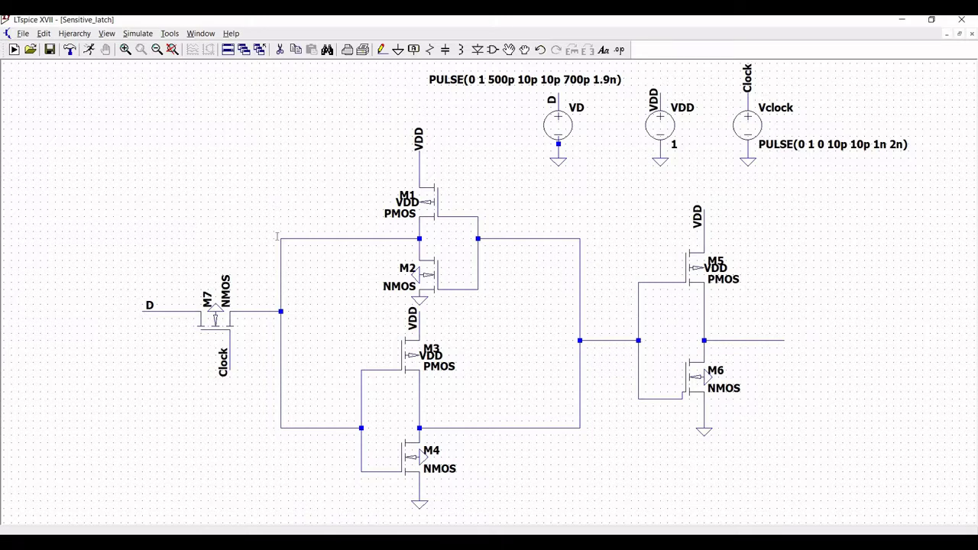
pyautogui.hotkey('alt', 'Tab')
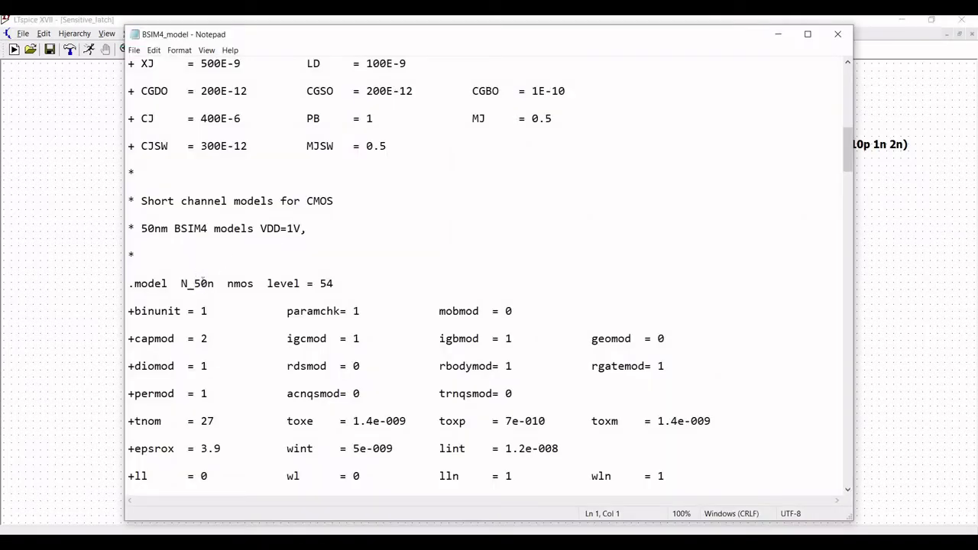
pyautogui.click(779, 30)
pyautogui.click(767, 102)
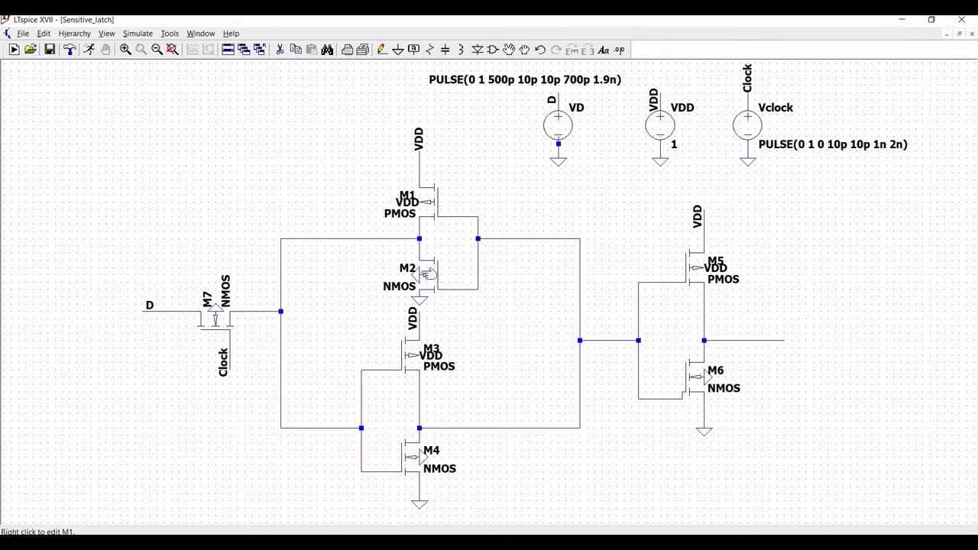
pyautogui.rightClick(427, 274)
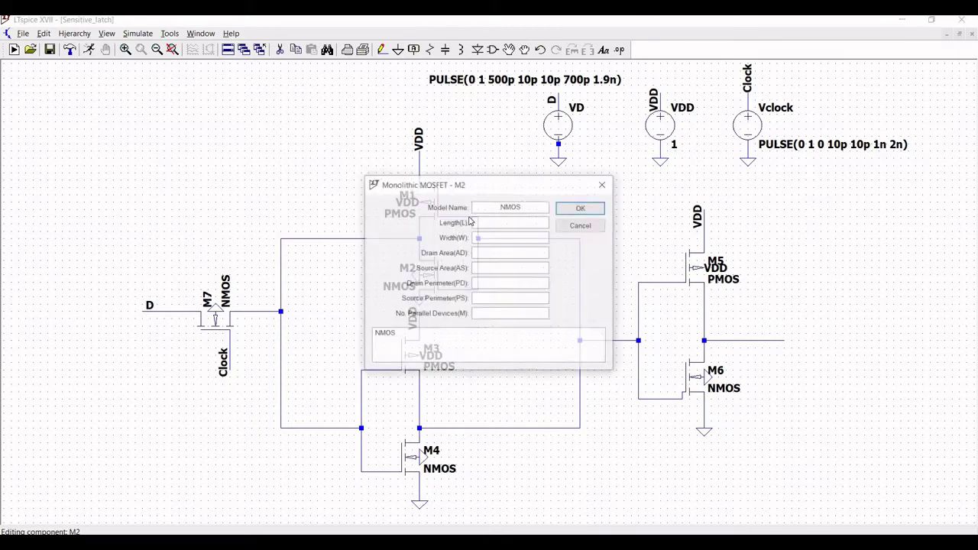
pyautogui.click(533, 208)
pyautogui.press('BackSpace')
pyautogui.press('BackSpace')
pyautogui.press('BackSpace')
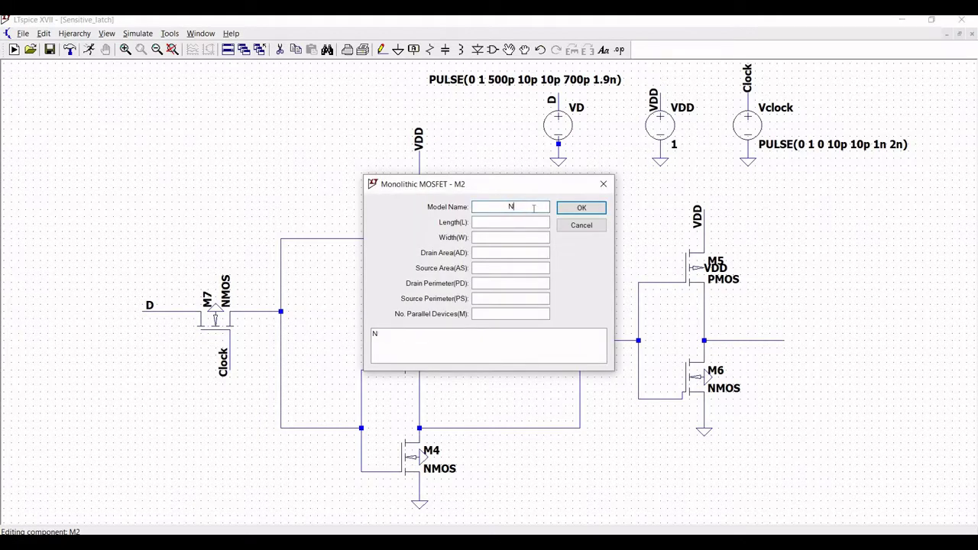
pyautogui.write('_50n')
# Step: Set M2's length and width to 500n each and apply the MOSFET settings
pyautogui.click(510, 224)
pyautogui.write('500')
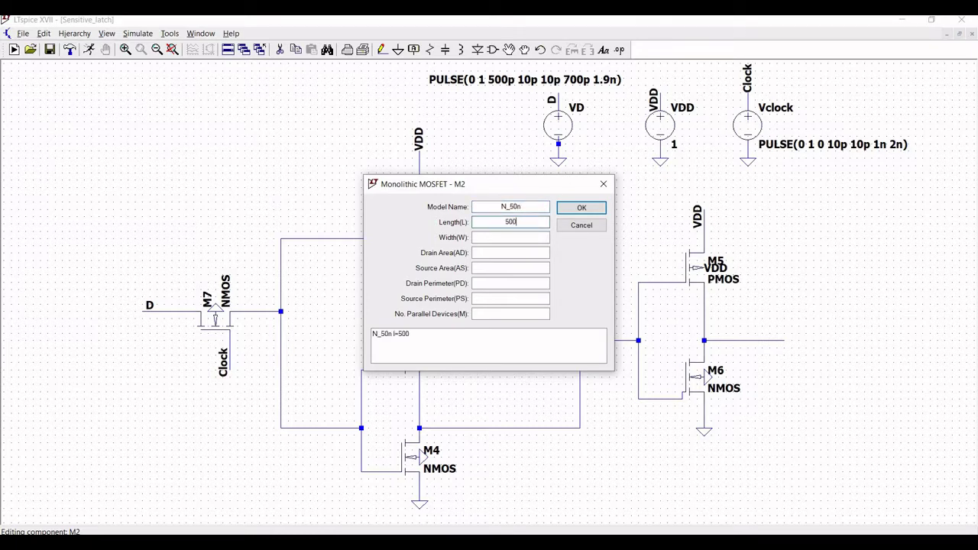
pyautogui.write('n')
pyautogui.click(519, 240)
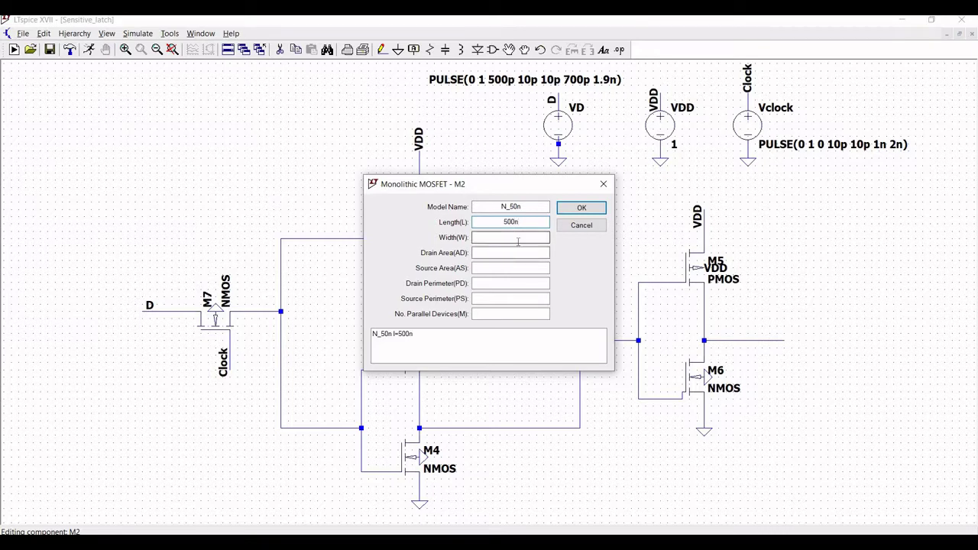
pyautogui.write('500n')
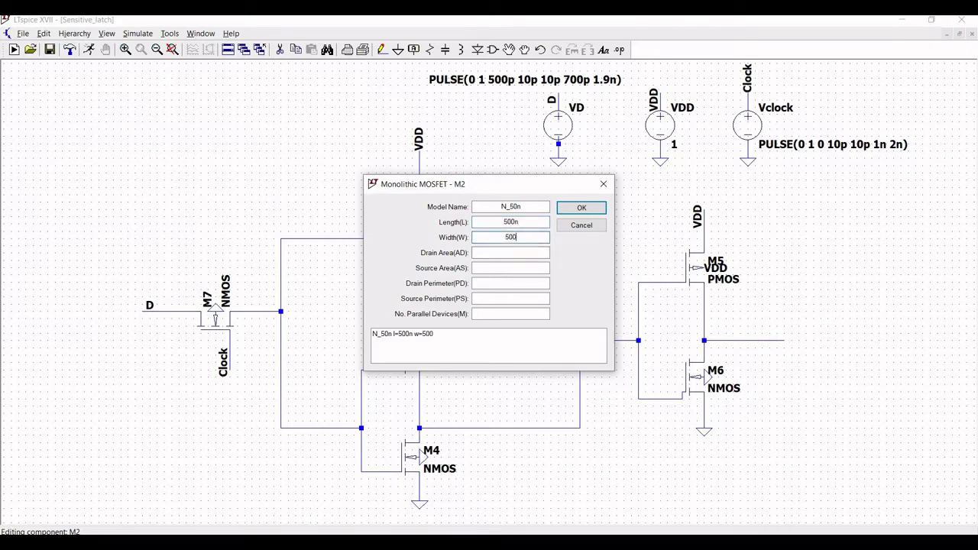
pyautogui.click(581, 208)
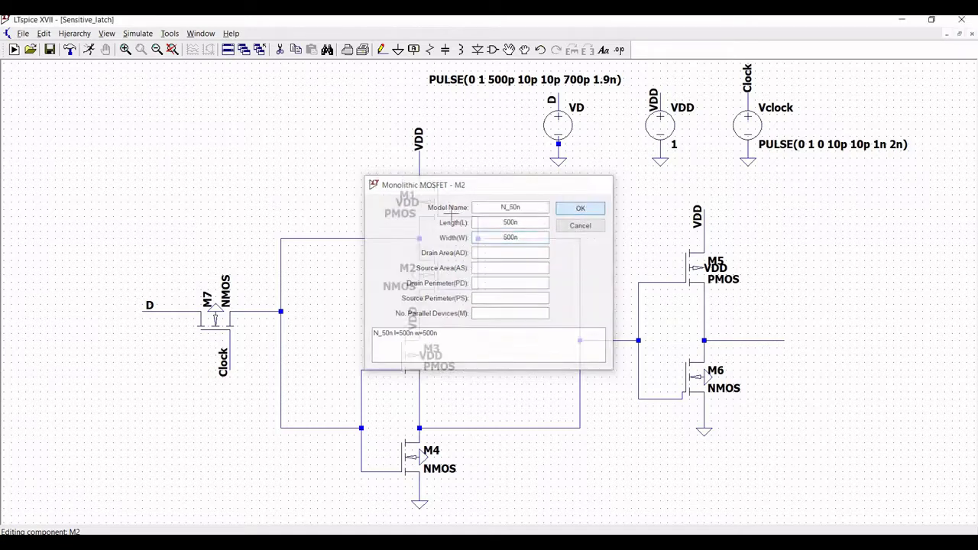
# Step: Assign the P_50n model to M1 with a length of 500n and a width of 500n
pyautogui.rightClick(434, 206)
pyautogui.click(527, 206)
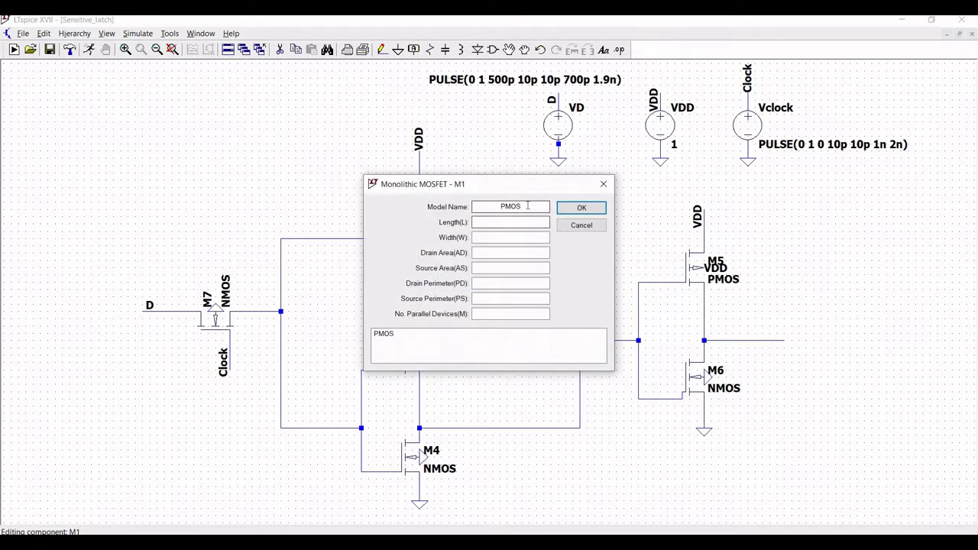
pyautogui.press('BackSpace')
pyautogui.press('BackSpace')
pyautogui.press('BackSpace')
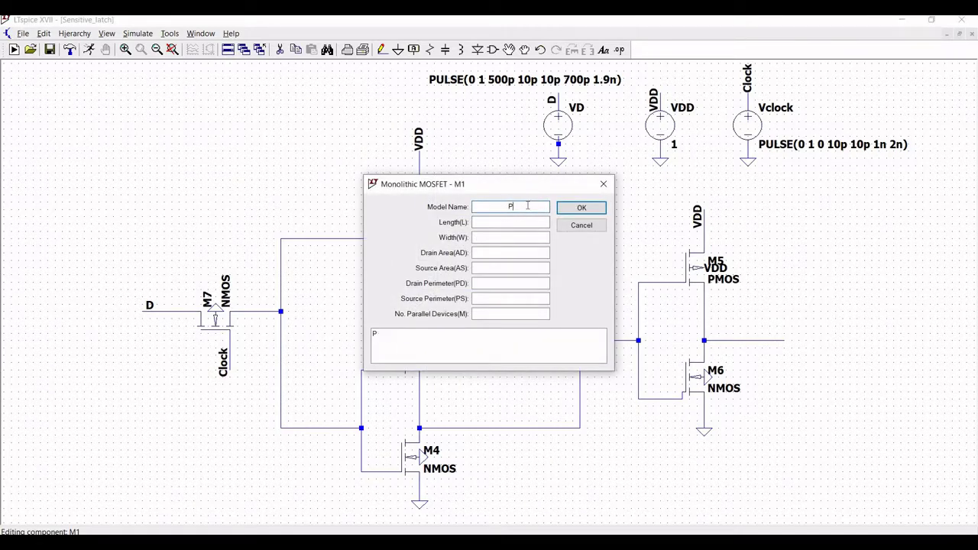
pyautogui.write('_50n')
pyautogui.click(511, 223)
pyautogui.write('500n')
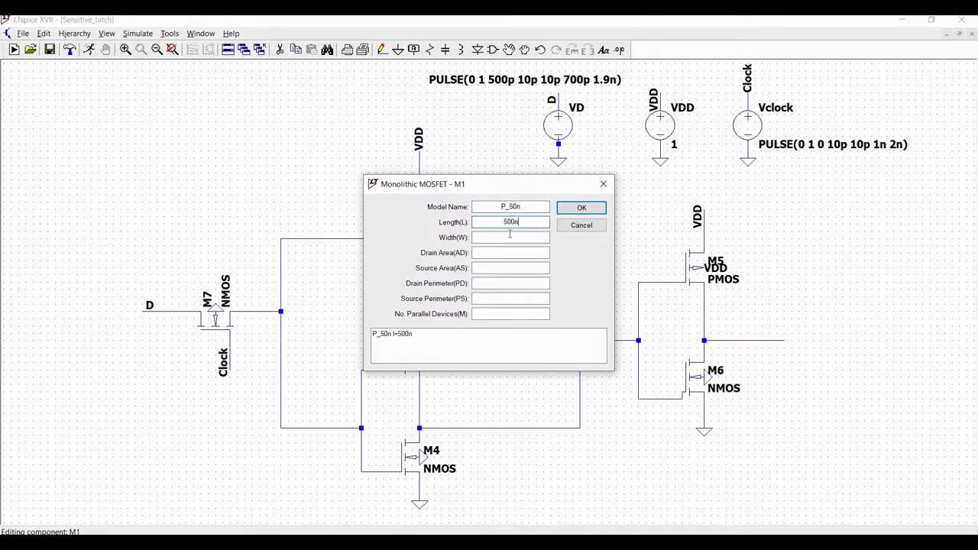
pyautogui.click(509, 236)
pyautogui.write('500')
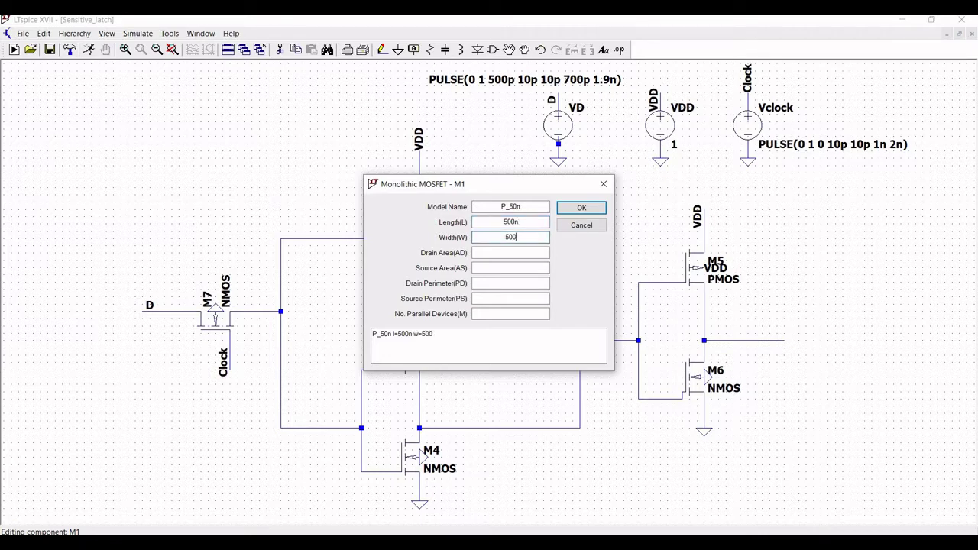
pyautogui.write('n')
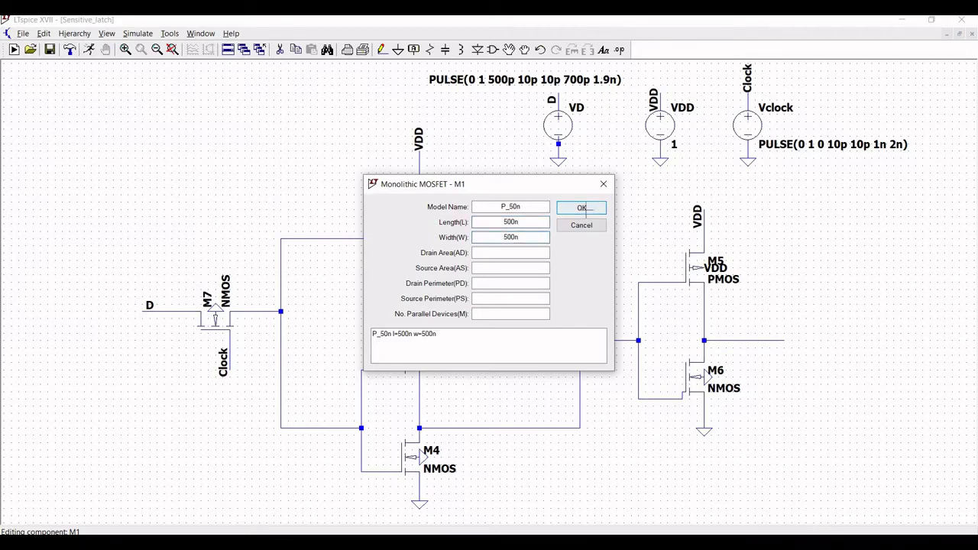
pyautogui.click(582, 208)
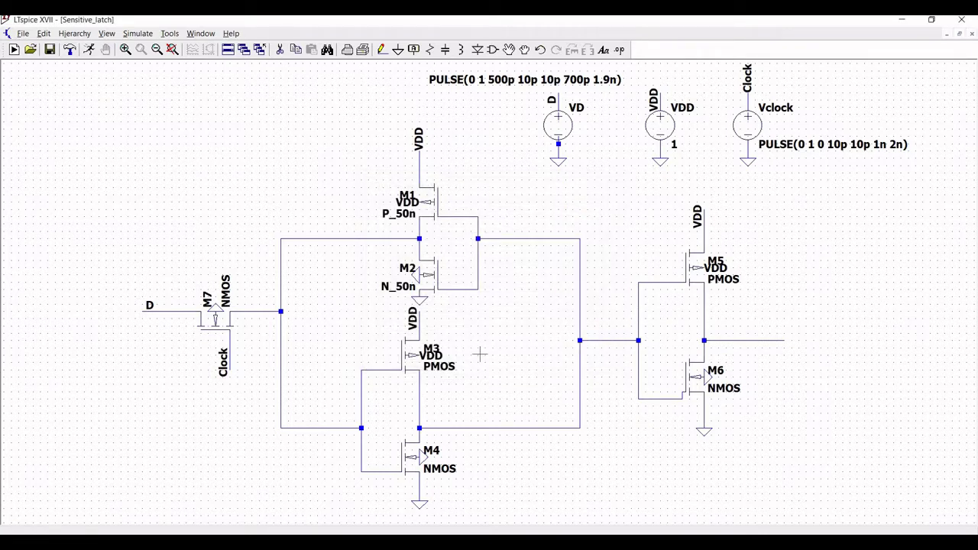
# Step: Assign the P_50n model to M3 with a length of 50n and a width of 500n
pyautogui.rightClick(413, 356)
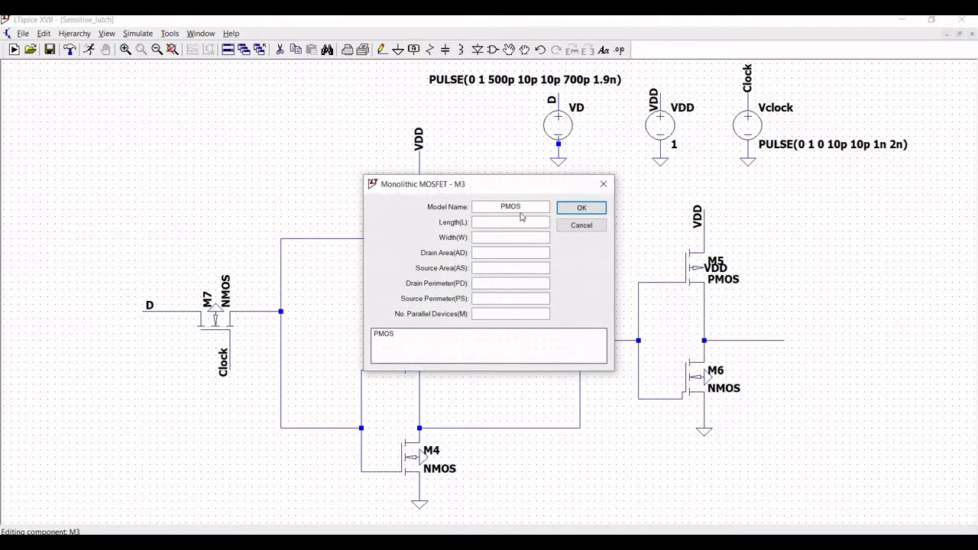
pyautogui.click(526, 207)
pyautogui.press('BackSpace')
pyautogui.press('BackSpace')
pyautogui.press('BackSpace')
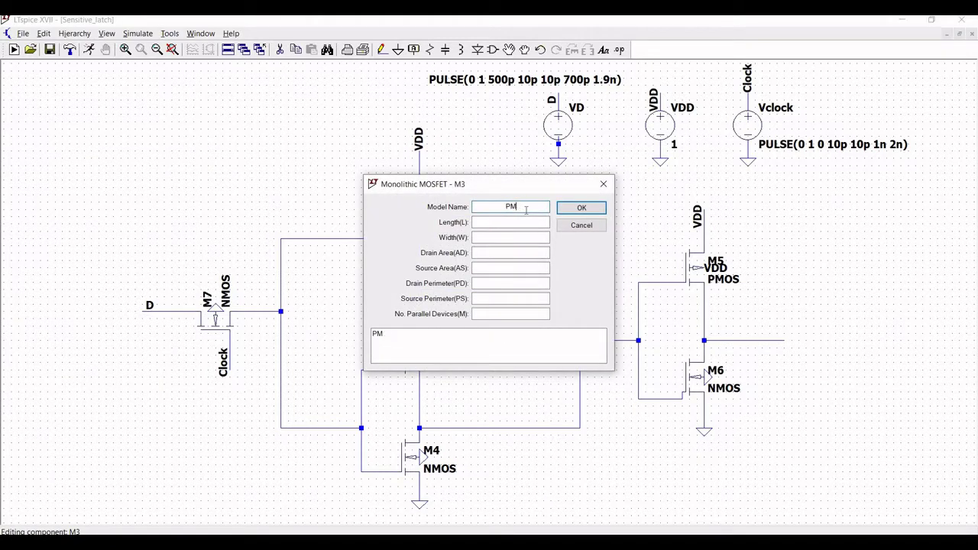
pyautogui.write('_50n')
pyautogui.write('50')
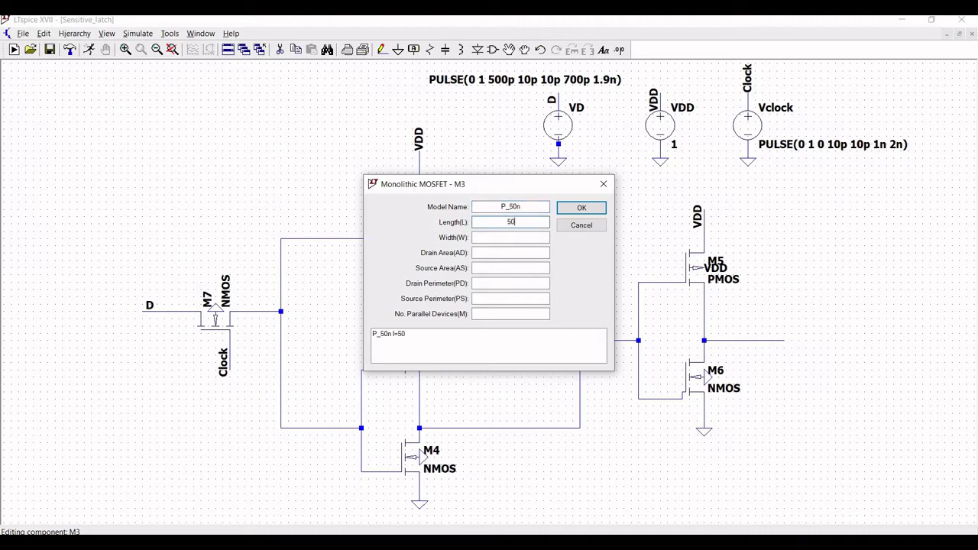
pyautogui.write('n')
pyautogui.click(511, 237)
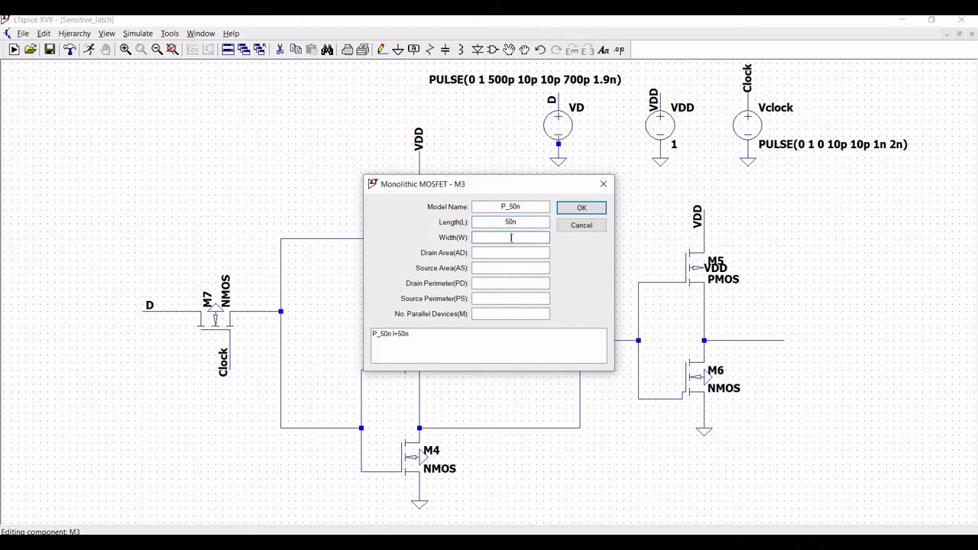
pyautogui.write('500n')
pyautogui.press('Return')
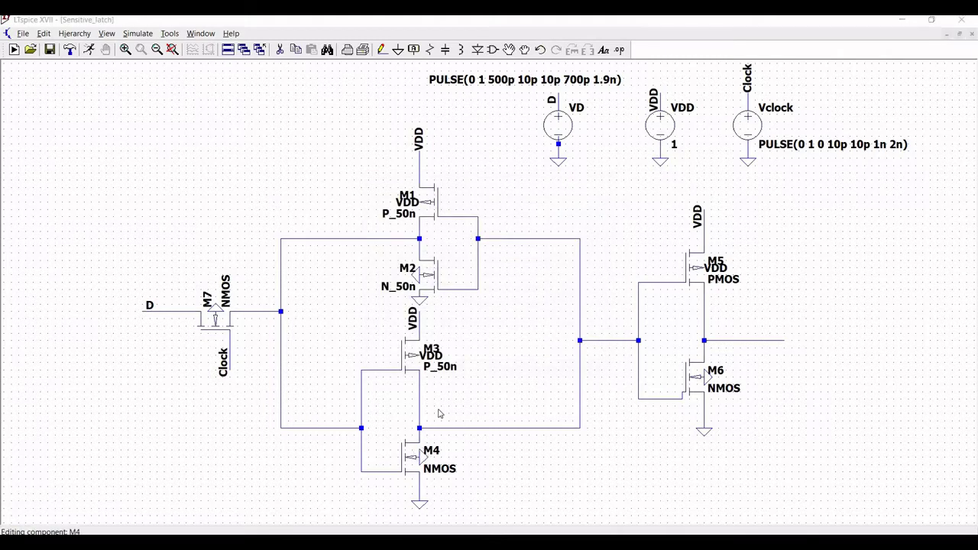
# Step: Assign the N_50n model to M4 with a length of 50n and a width of 500n
pyautogui.rightClick(420, 453)
pyautogui.click(524, 207)
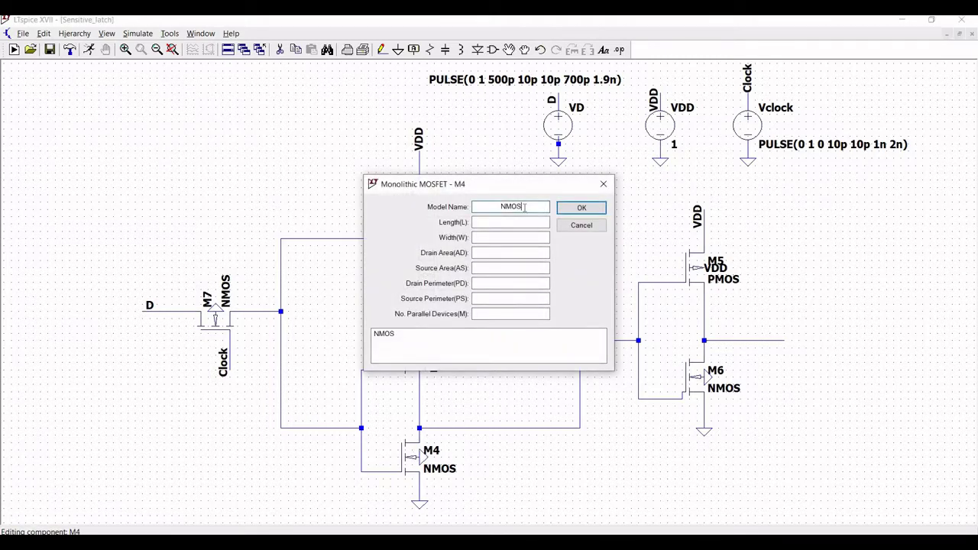
pyautogui.press('BackSpace')
pyautogui.press('BackSpace')
pyautogui.press('BackSpace')
pyautogui.write('_50n')
pyautogui.click(517, 223)
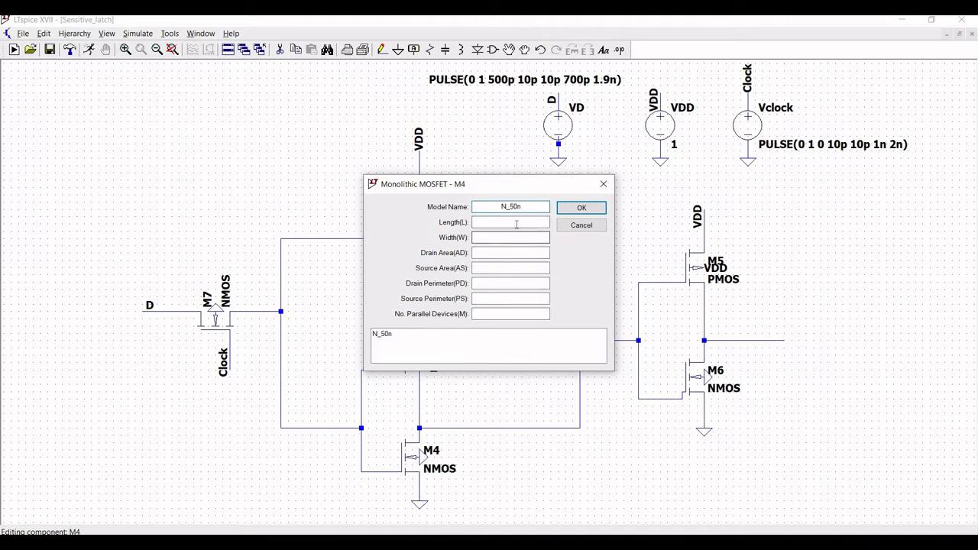
pyautogui.write('5')
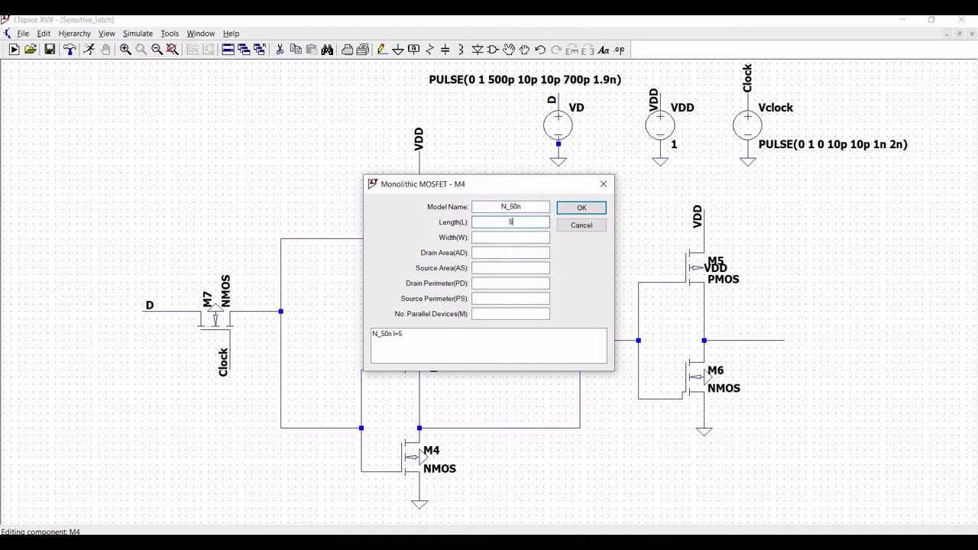
pyautogui.write('0n')
pyautogui.click(502, 236)
pyautogui.write('500n')
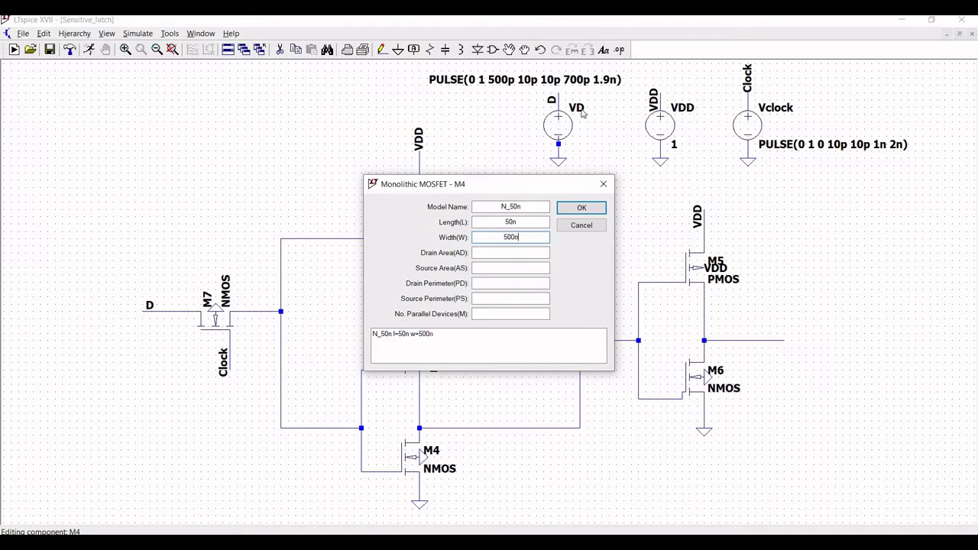
pyautogui.click(582, 209)
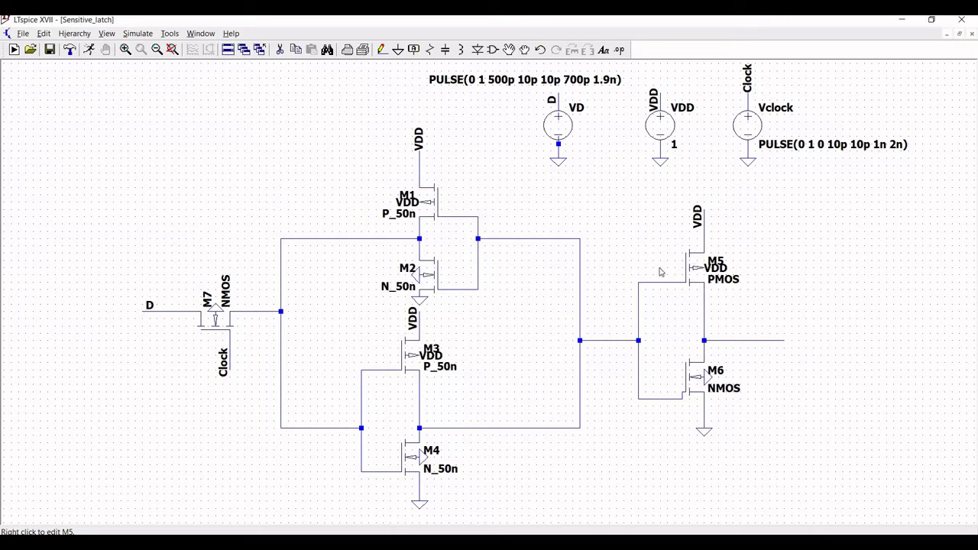
# Step: Assign the P_50n model to M5 with a length of 50n and a width of 500n
pyautogui.rightClick(696, 265)
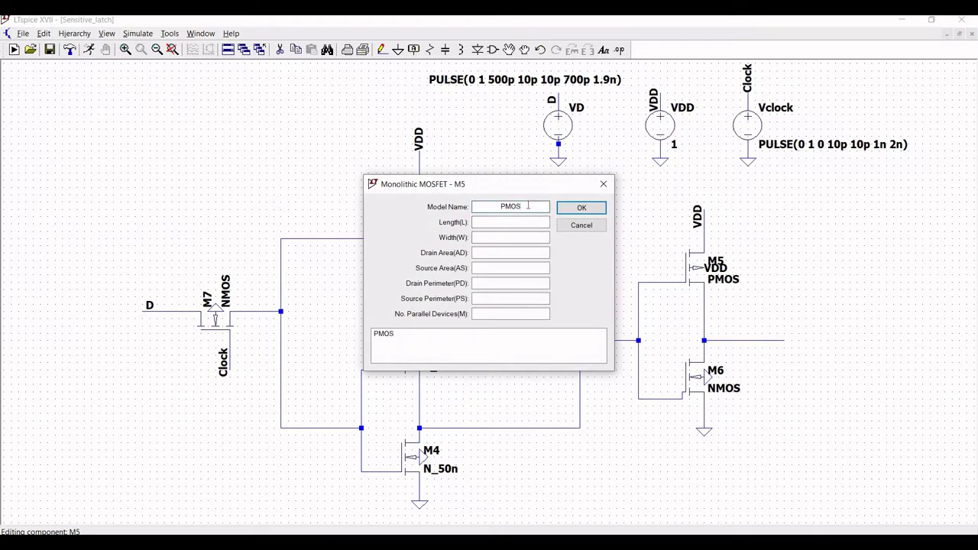
pyautogui.press('BackSpace')
pyautogui.press('BackSpace')
pyautogui.press('BackSpace')
pyautogui.write('_50n')
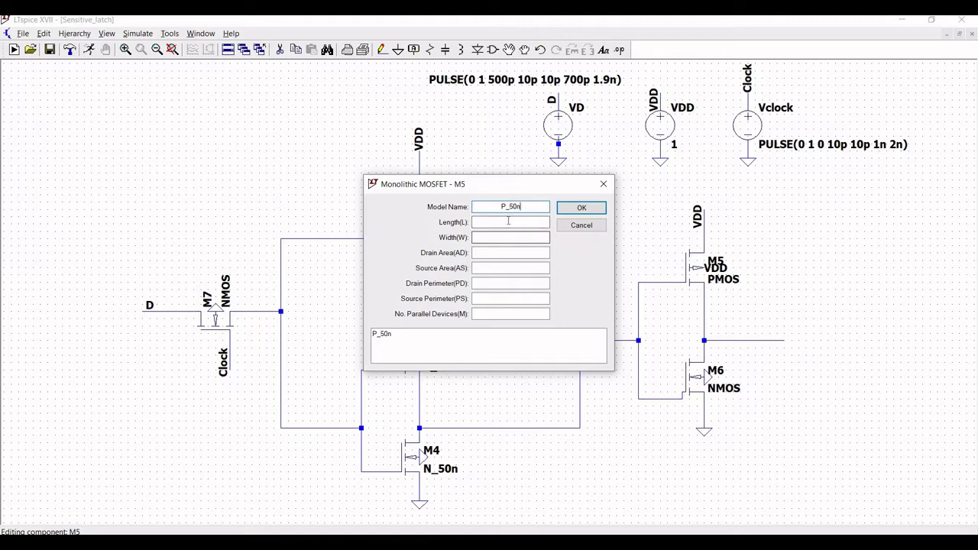
pyautogui.write(' l=50n')
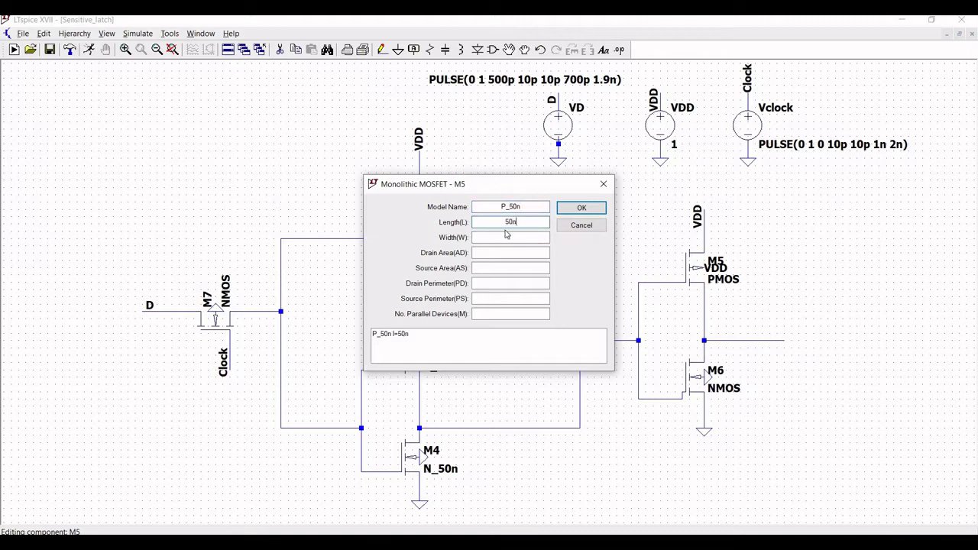
pyautogui.click(505, 237)
pyautogui.write('500n')
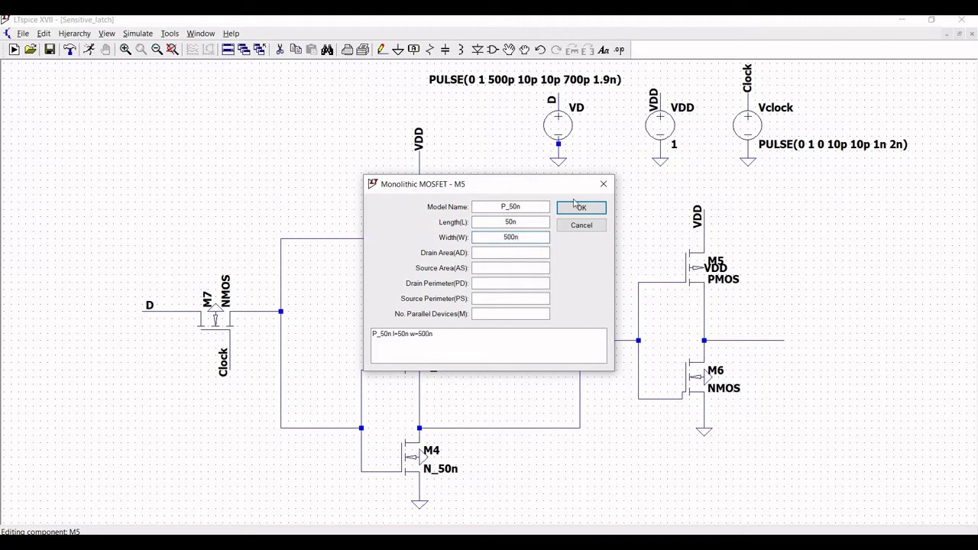
pyautogui.click(580, 207)
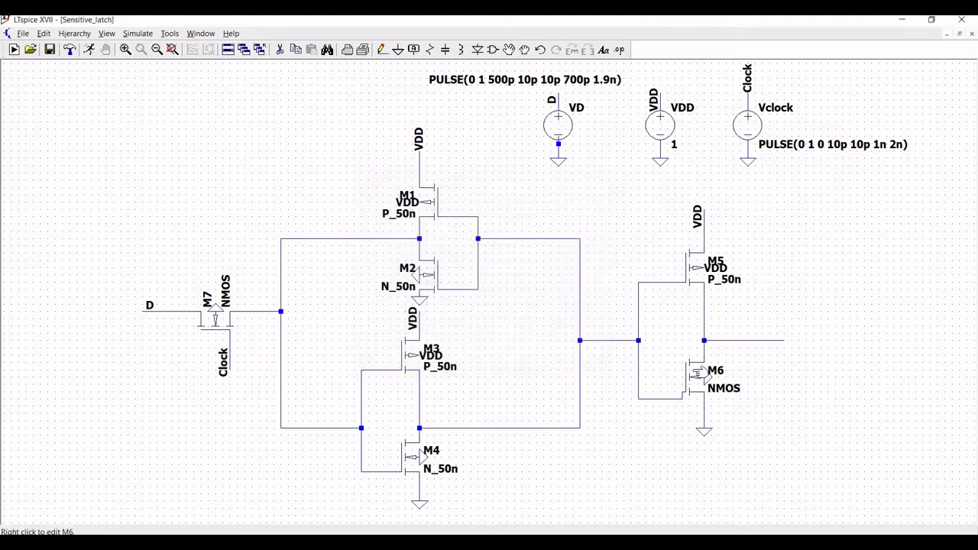
# Step: Assign the N_50n model to M6 with a length of 50n and a width of 500n
pyautogui.rightClick(695, 376)
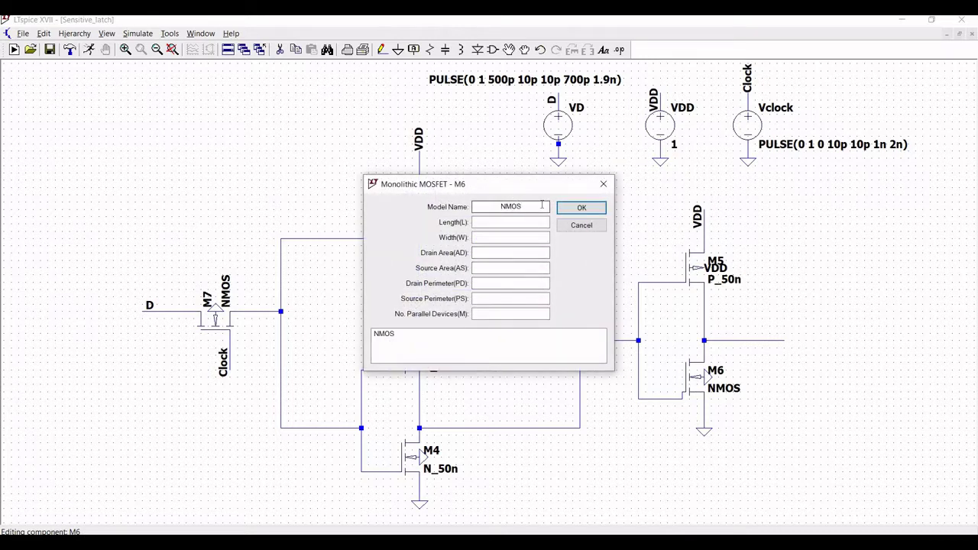
pyautogui.click(542, 206)
pyautogui.press('BackSpace')
pyautogui.press('BackSpace')
pyautogui.press('BackSpace')
pyautogui.write('_50n')
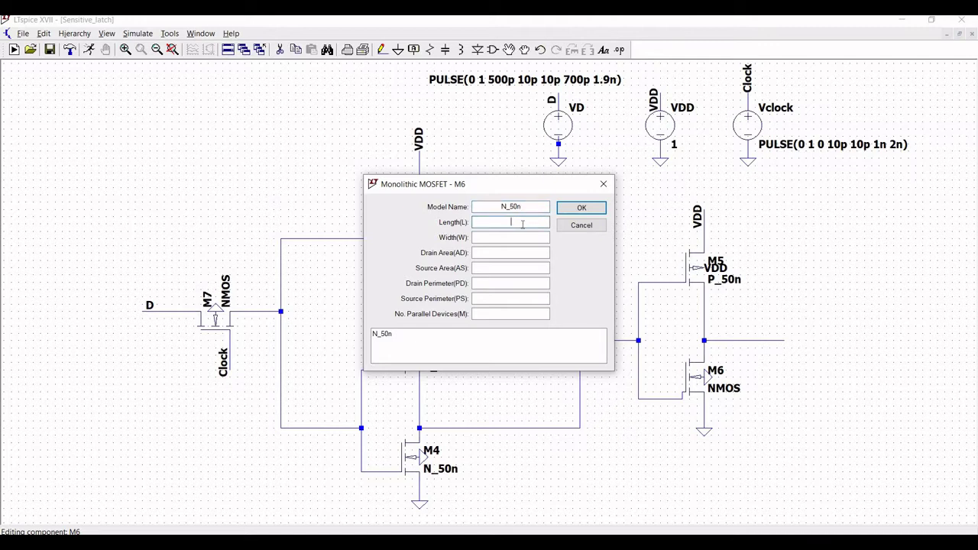
pyautogui.write(' l=50n')
pyautogui.click(516, 237)
pyautogui.write('500n')
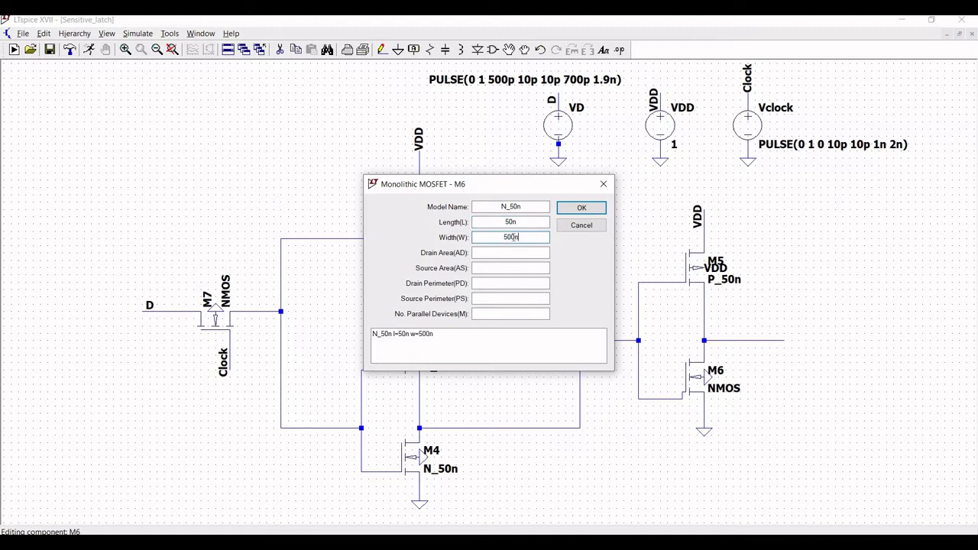
pyautogui.click(581, 208)
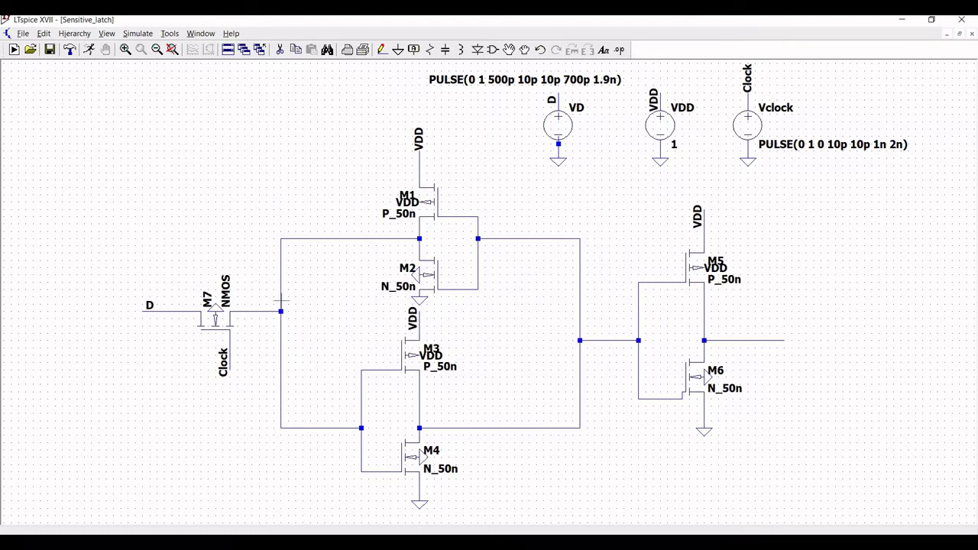
# Step: Place the SPICE directive ".include BSIM4_model.txt" in the empty area above and left of M1
pyautogui.click(43, 36)
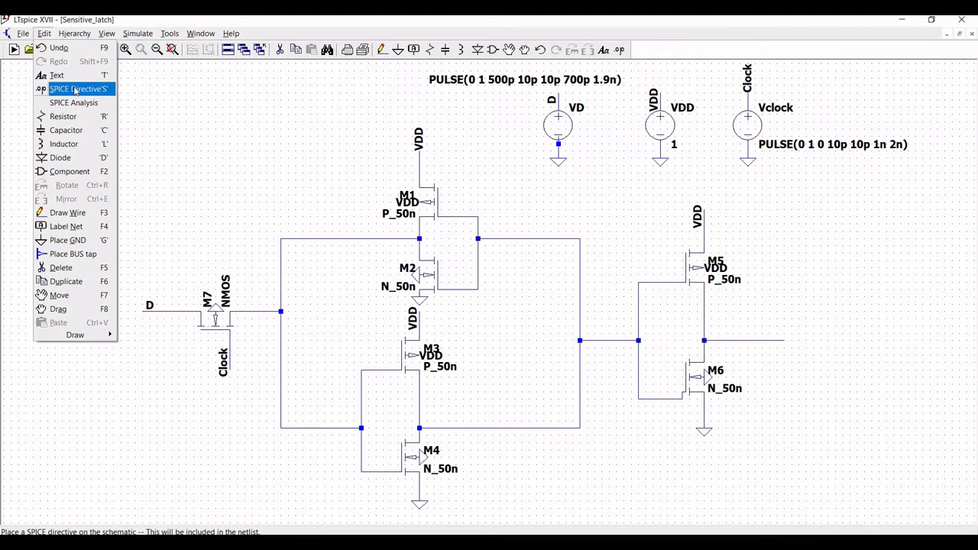
pyautogui.click(76, 91)
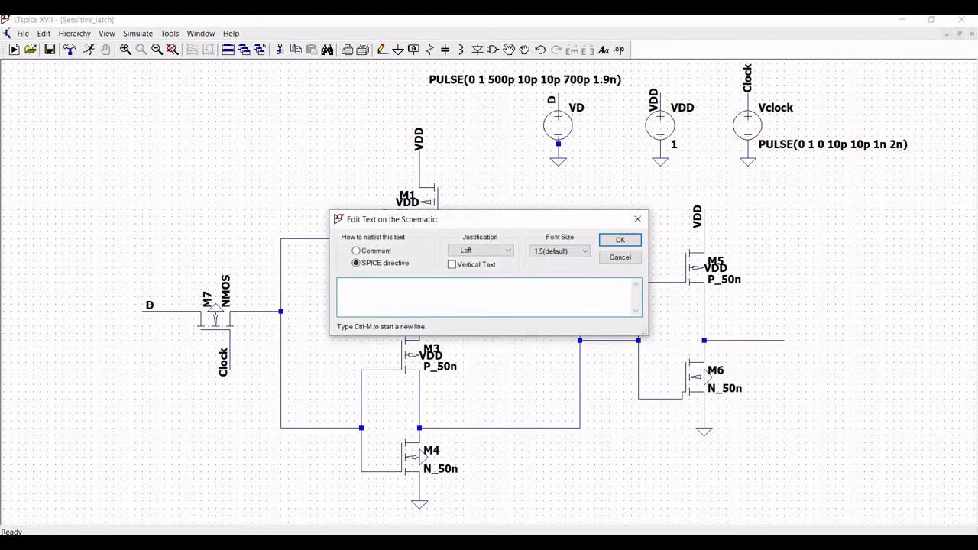
pyautogui.write('.includ')
pyautogui.write('e BSIM4_model.txt')
pyautogui.click(620, 241)
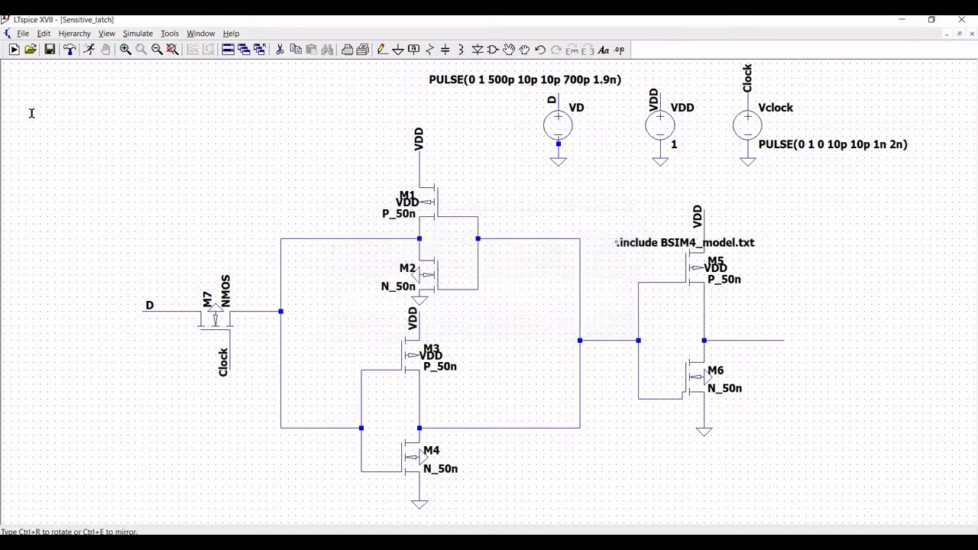
pyautogui.click(90, 77)
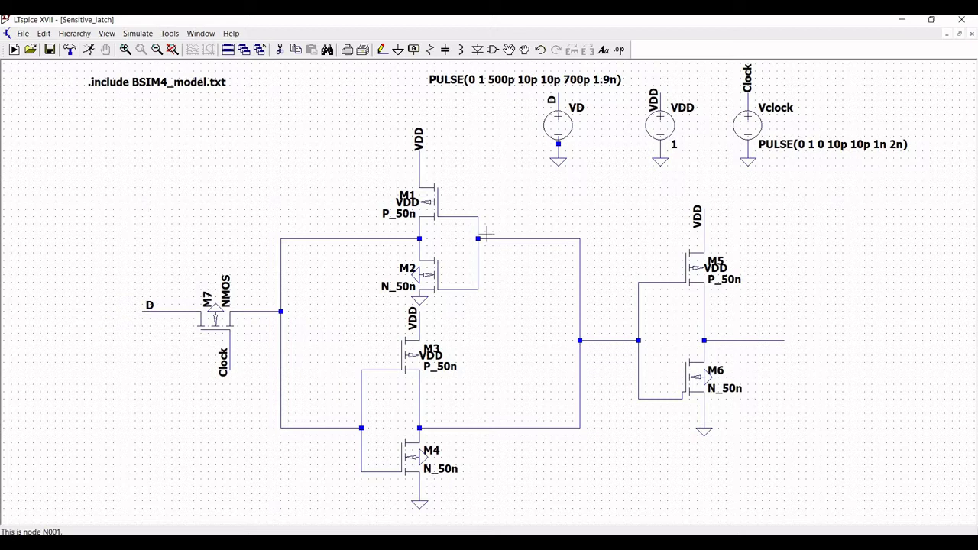
# Step: Label the vertical wire joining the cross-coupled inverters to the output inverter's input as Qbar
pyautogui.click(414, 50)
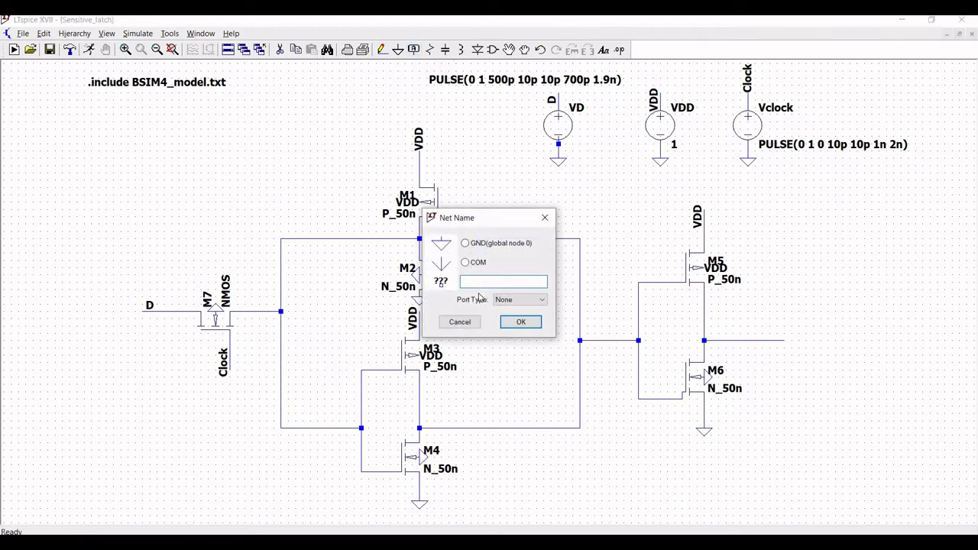
pyautogui.write('Q')
pyautogui.write('bar')
pyautogui.press('Return')
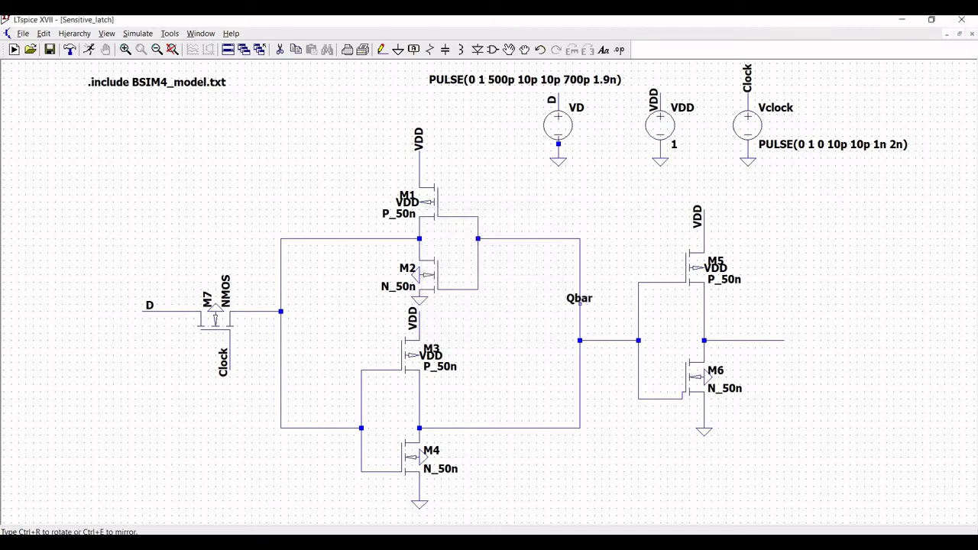
pyautogui.click(580, 311)
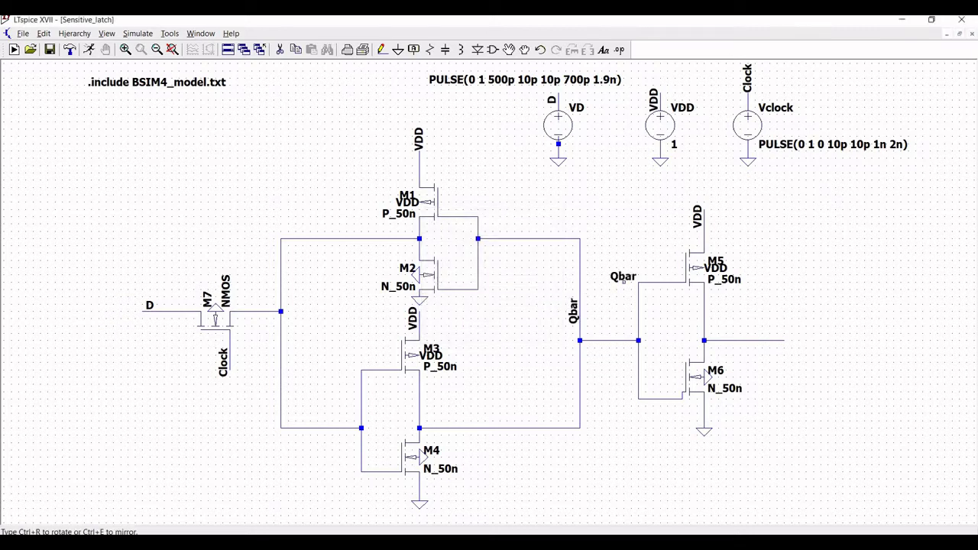
pyautogui.press('Escape')
# Step: Label the output wire of the M5/M6 inverter as Q
pyautogui.press('F4')
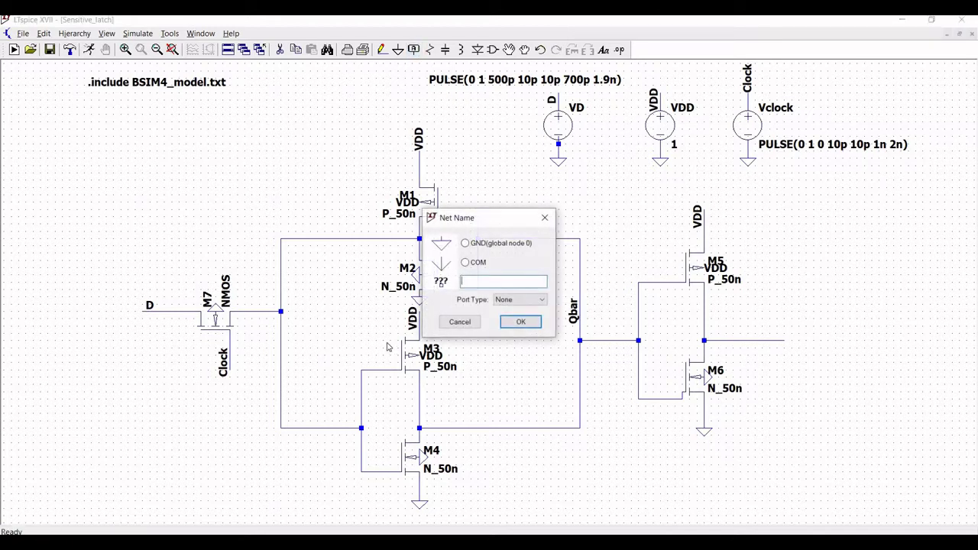
pyautogui.write('V')
pyautogui.press('BackSpace')
pyautogui.write('Q')
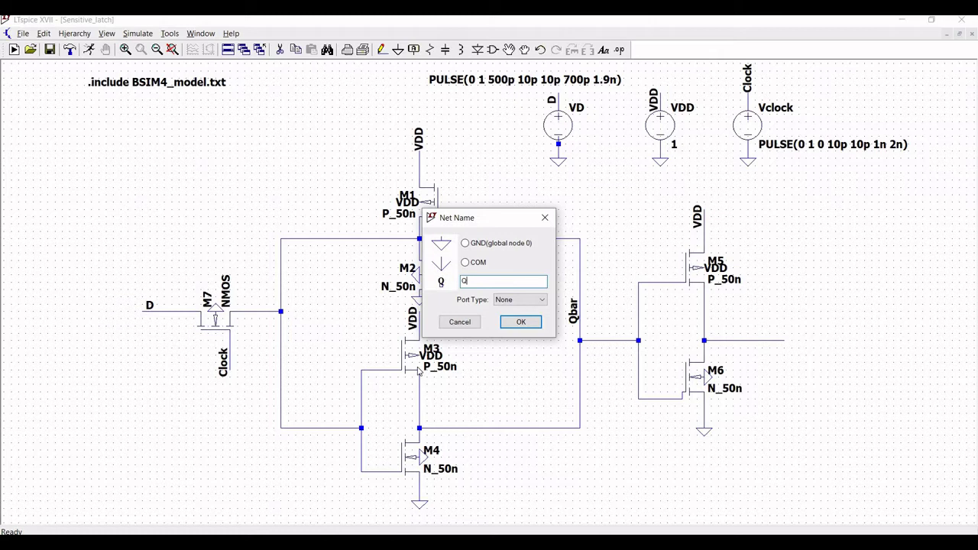
pyautogui.click(521, 323)
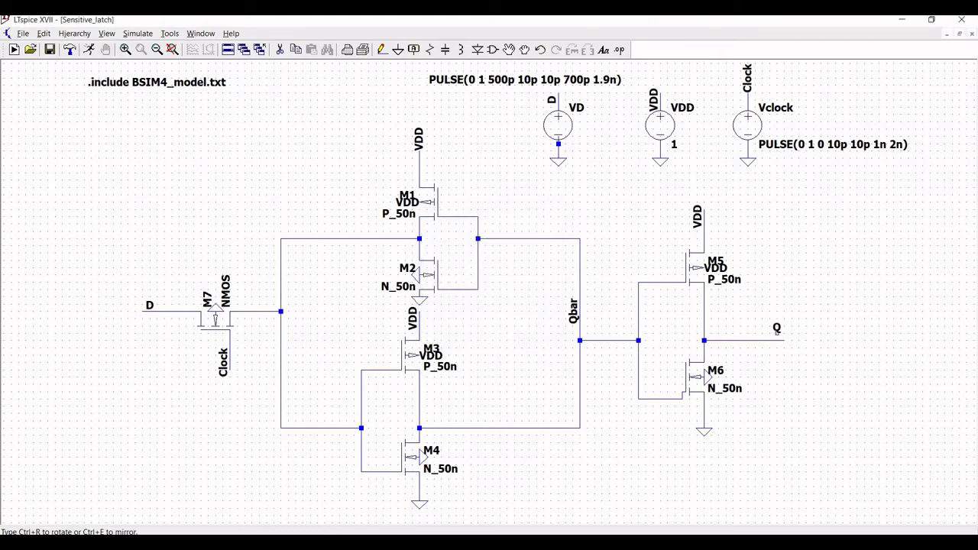
pyautogui.click(777, 337)
pyautogui.press('Escape')
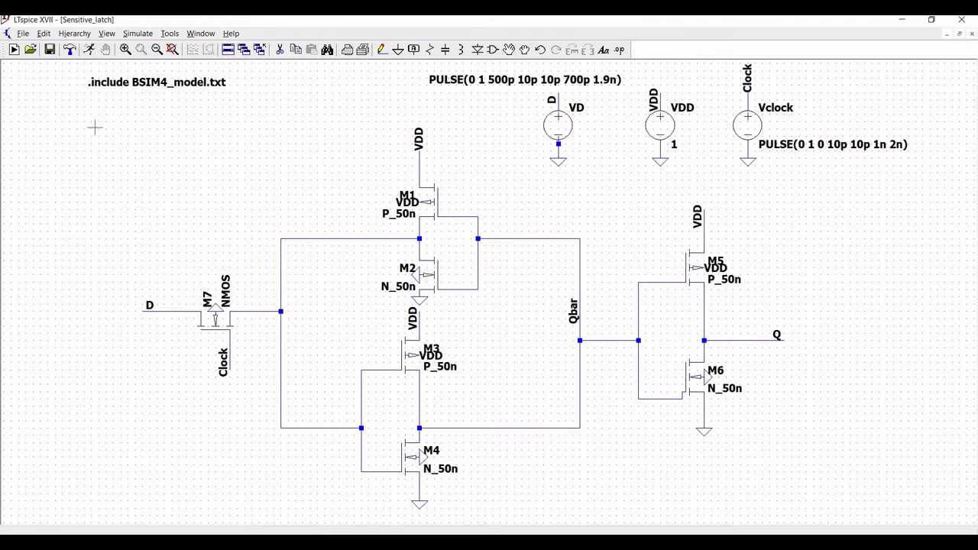
# Step: Add a transient analysis with a 10n stop time and place its directive below the .include line
pyautogui.click(43, 33)
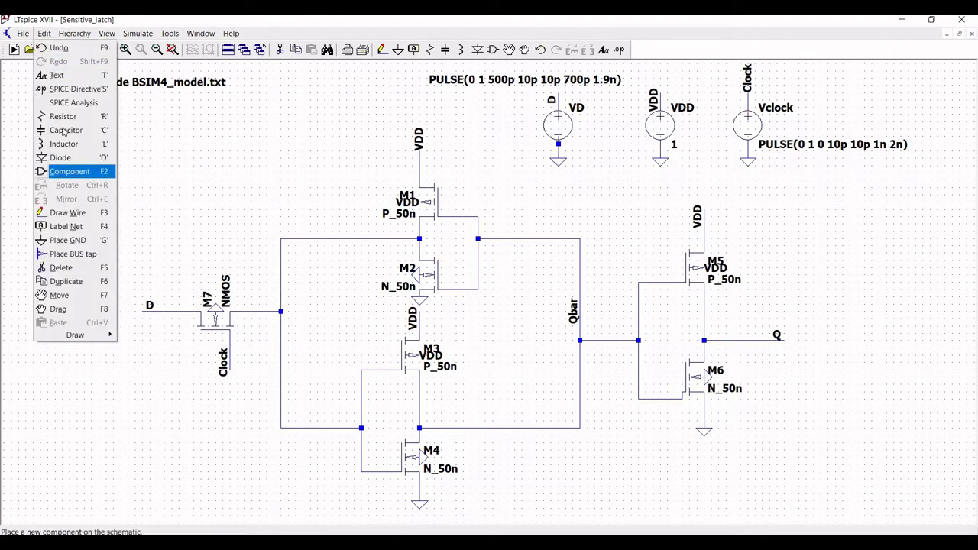
pyautogui.click(62, 103)
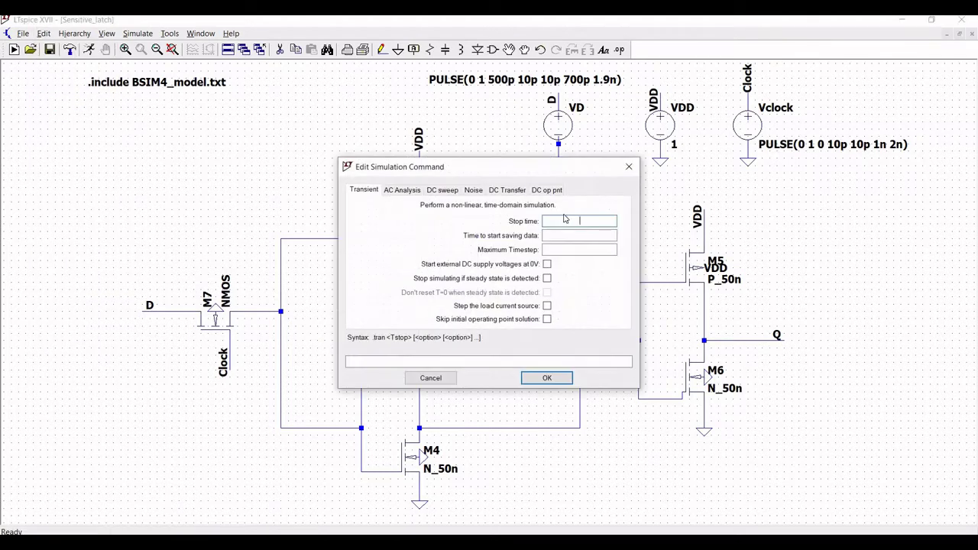
pyautogui.write('10n')
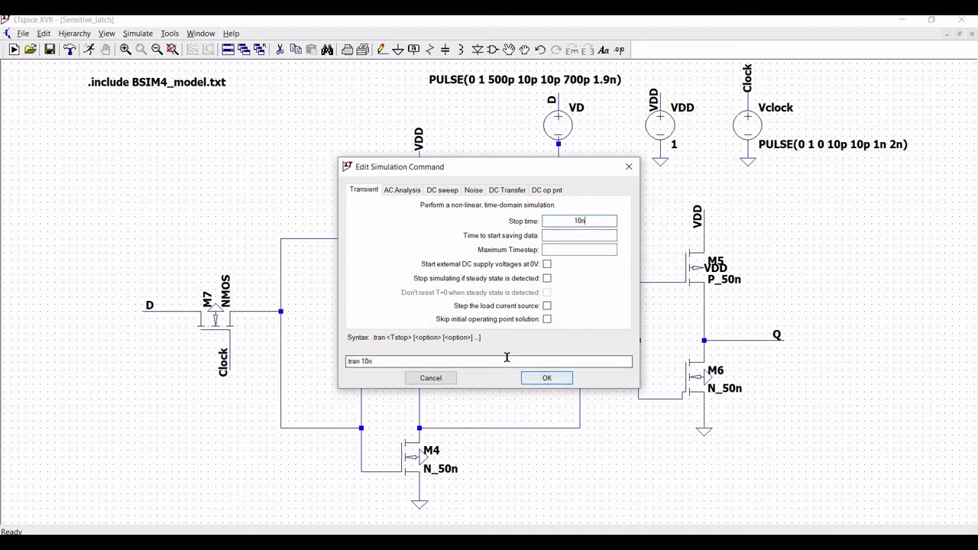
pyautogui.click(546, 377)
pyautogui.click(87, 100)
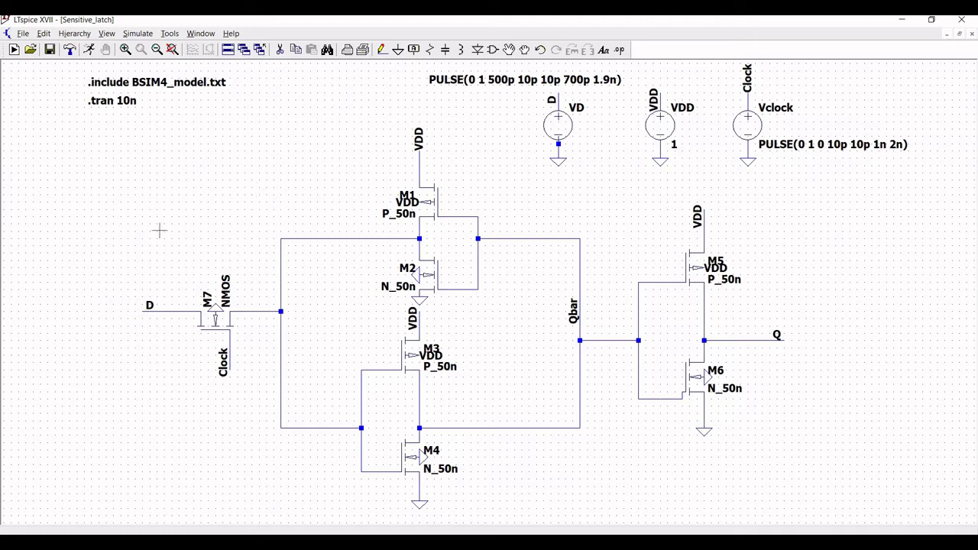
# Step: Assign the N_50n model to M7 with a length of 50n and a width of 500n, and save the schematic
pyautogui.rightClick(220, 312)
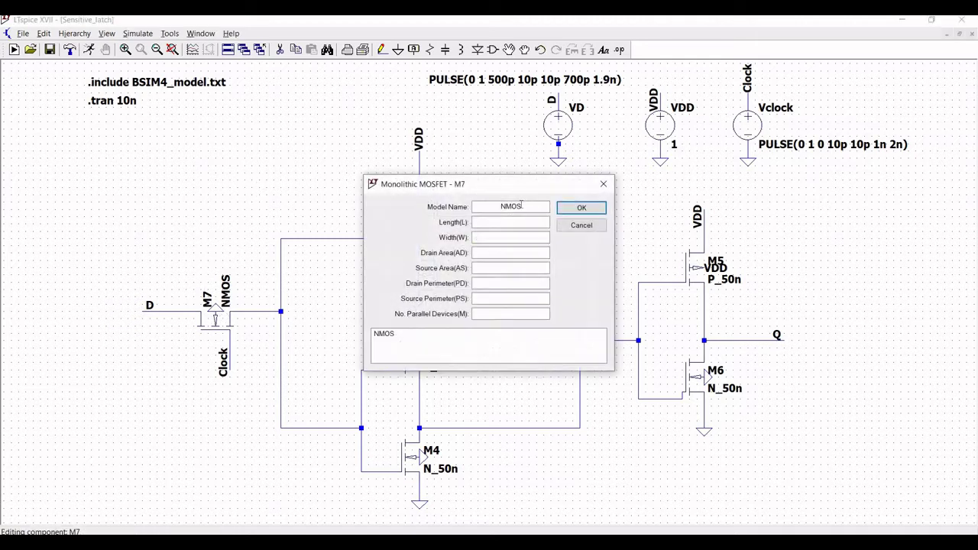
pyautogui.click(522, 206)
pyautogui.press('BackSpace')
pyautogui.press('BackSpace')
pyautogui.press('BackSpace')
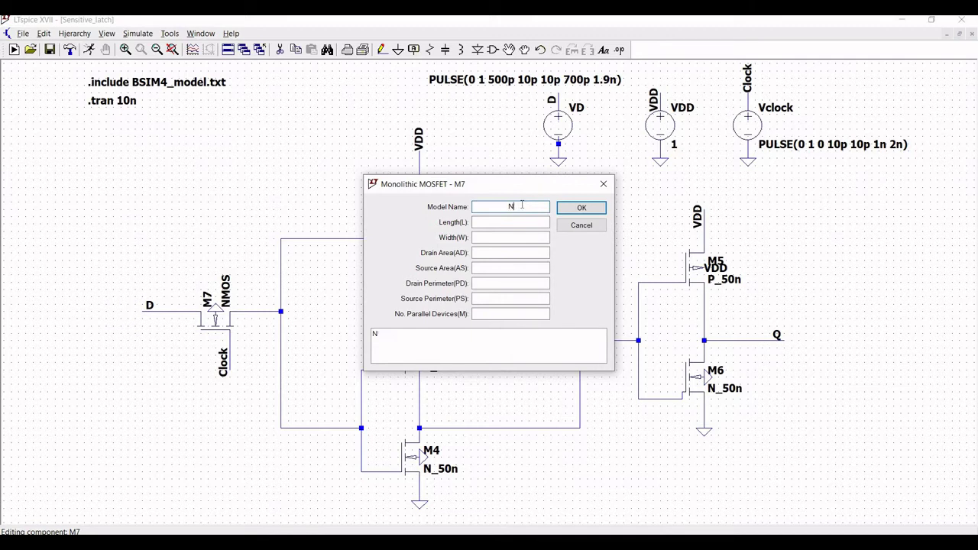
pyautogui.write('_500')
pyautogui.press('BackSpace')
pyautogui.write('n')
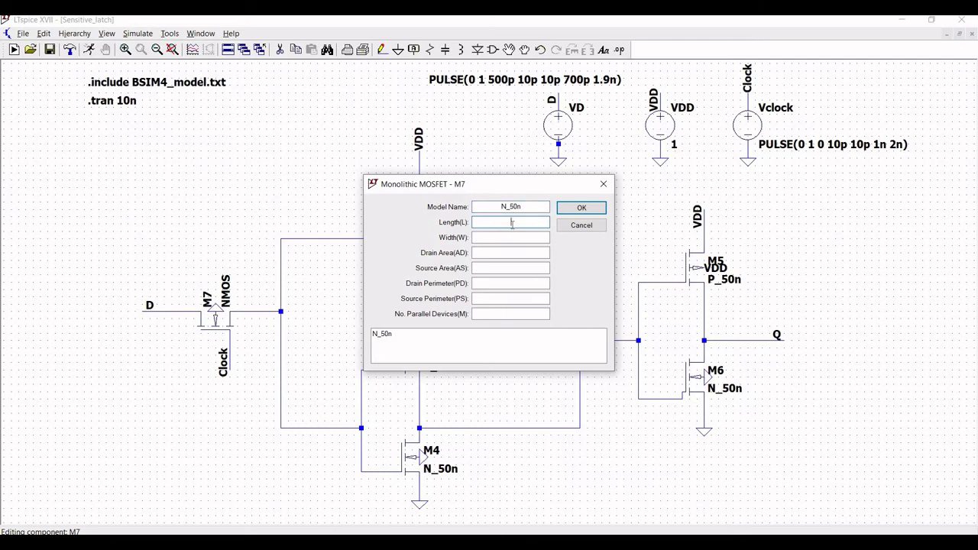
pyautogui.write('50n')
pyautogui.click(517, 237)
pyautogui.write('500')
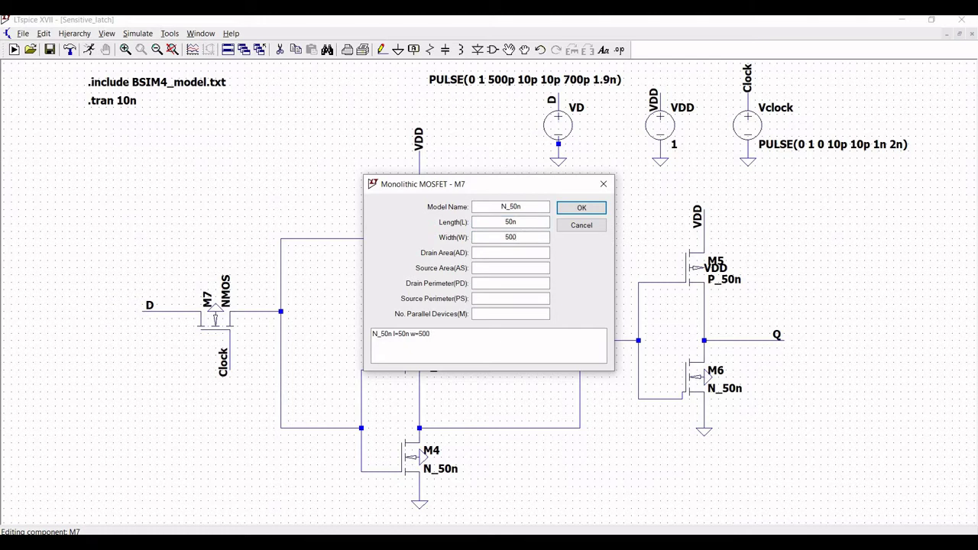
pyautogui.write('n')
pyautogui.click(582, 209)
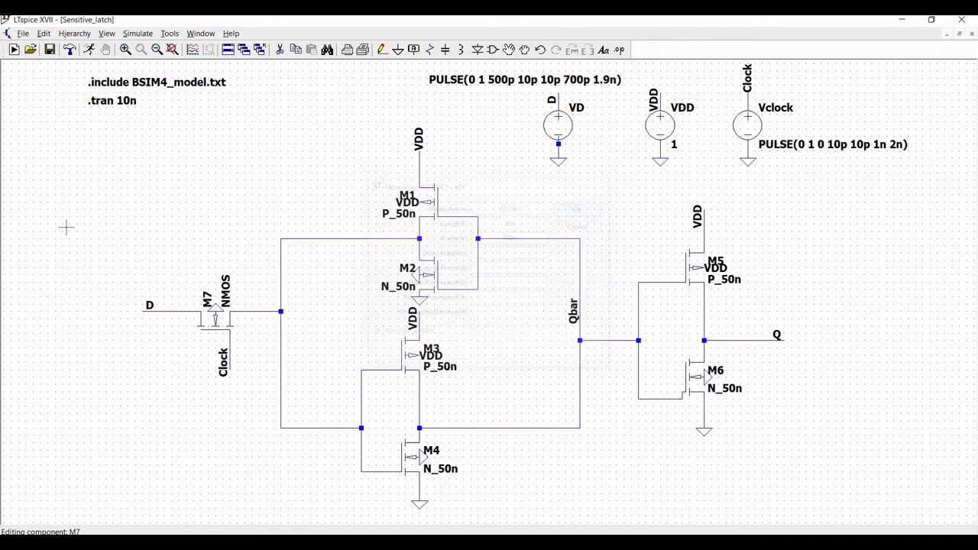
pyautogui.click(49, 50)
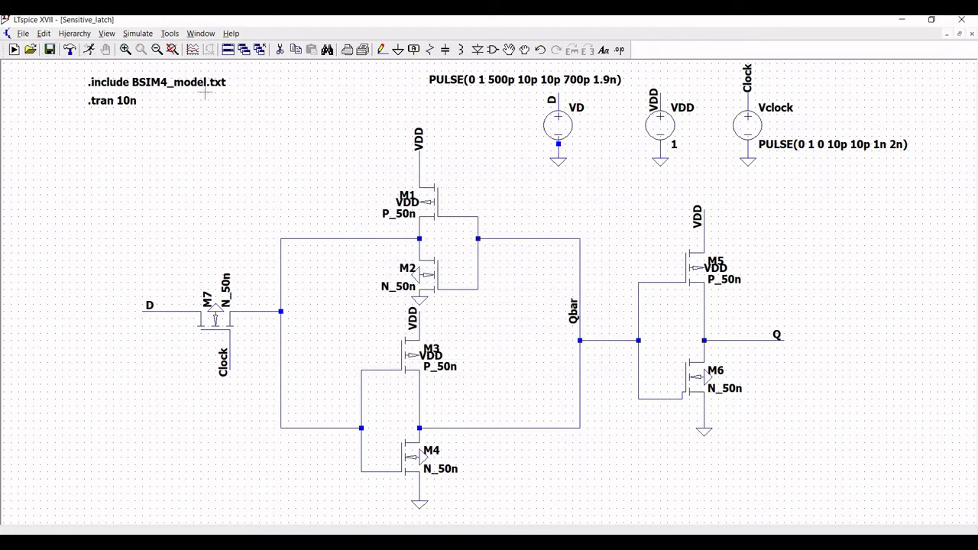
# Step: Run the transient simulation and try plotting the D, Clock and Q voltages together in a single pane
pyautogui.click(89, 50)
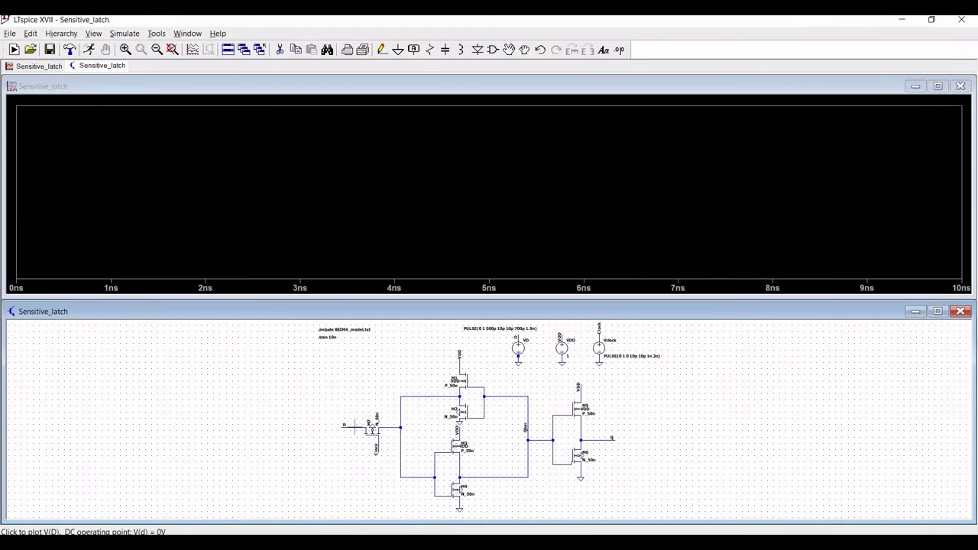
pyautogui.click(357, 424)
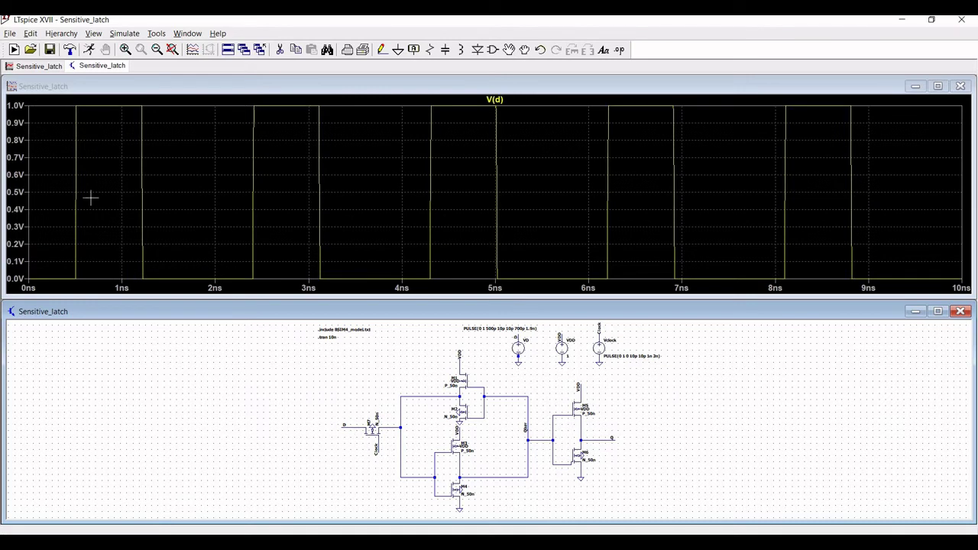
pyautogui.click(380, 447)
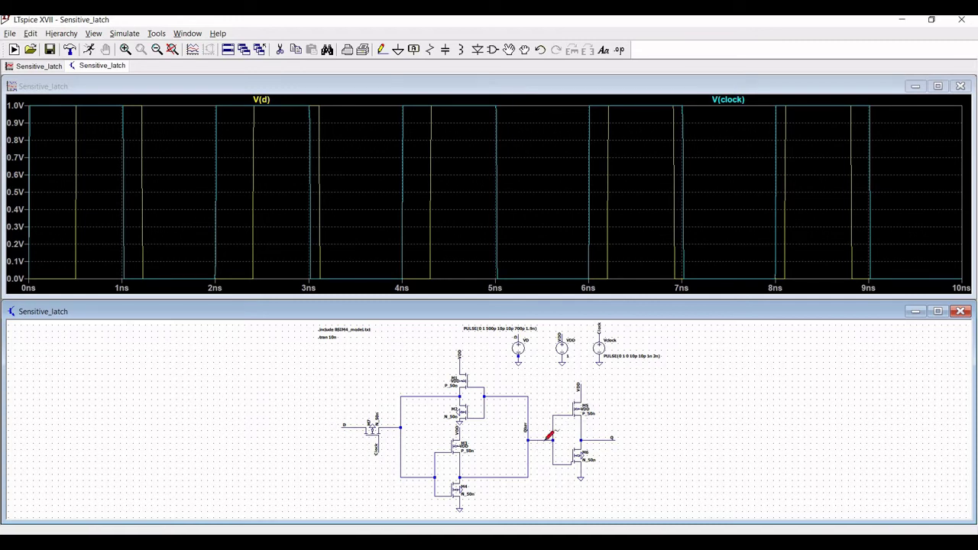
pyautogui.click(611, 437)
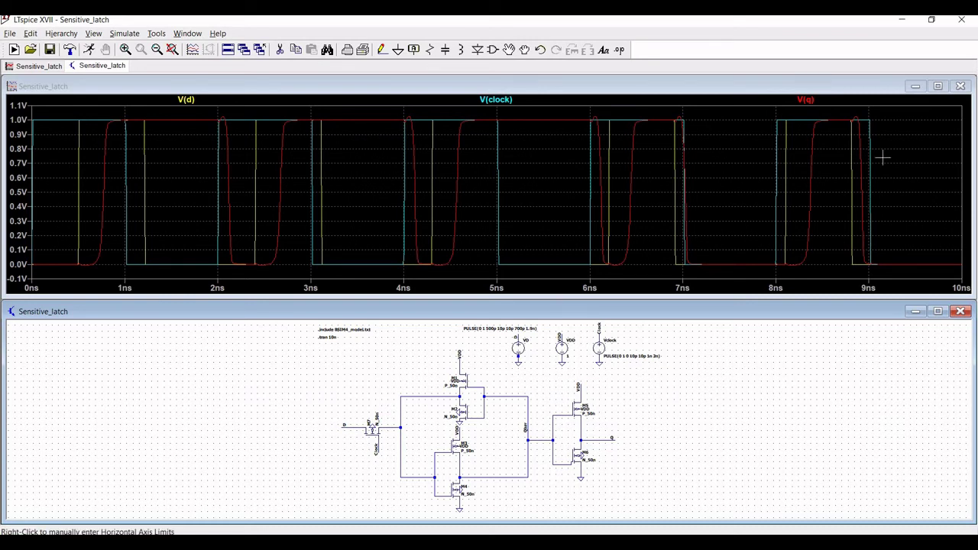
pyautogui.click(959, 86)
# Step: Run the transient simulation again and plot the D voltage, with the Clock voltage in a separate pane above it
pyautogui.click(90, 50)
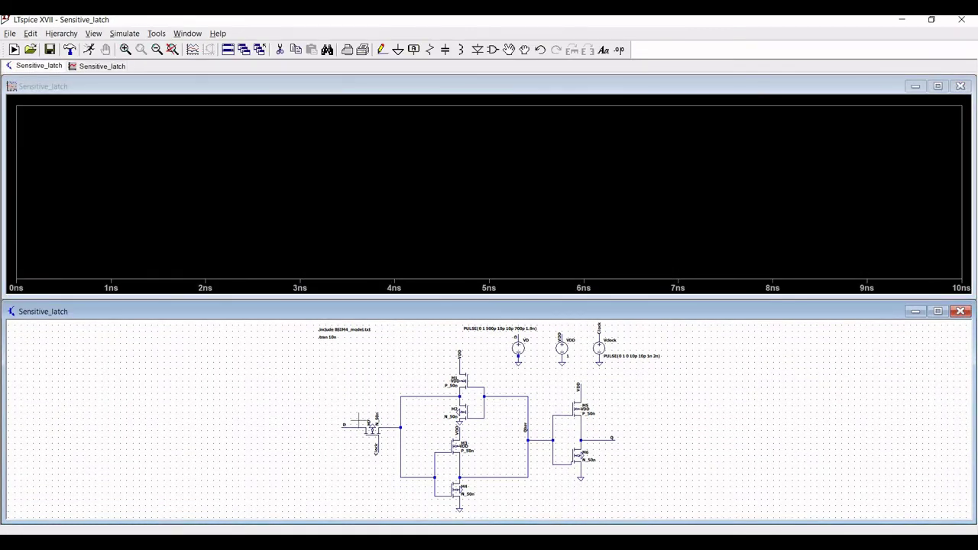
pyautogui.click(353, 427)
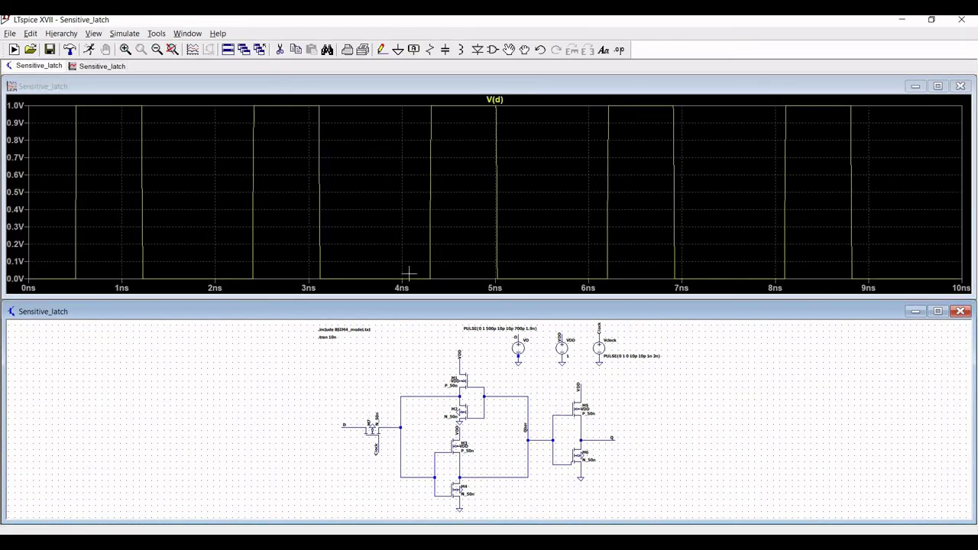
pyautogui.rightClick(542, 169)
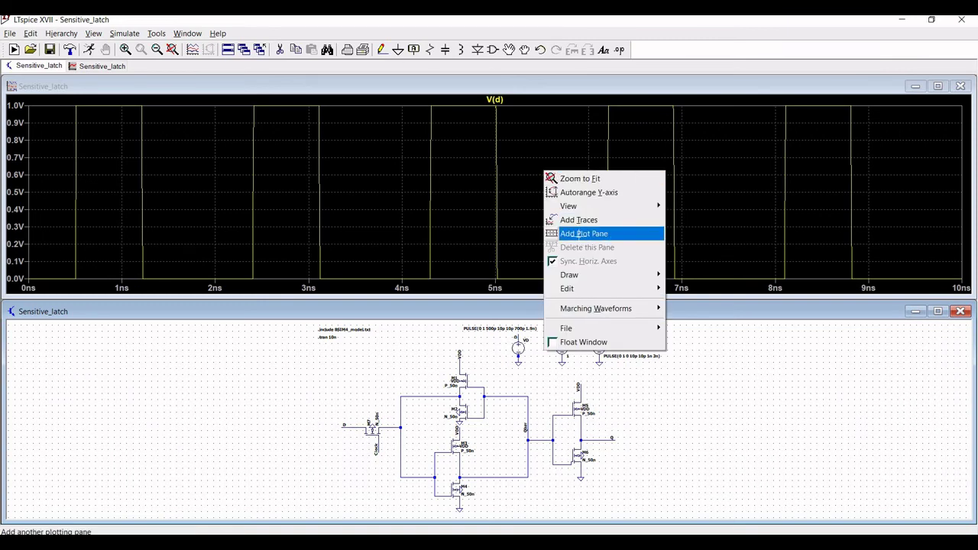
pyautogui.click(579, 241)
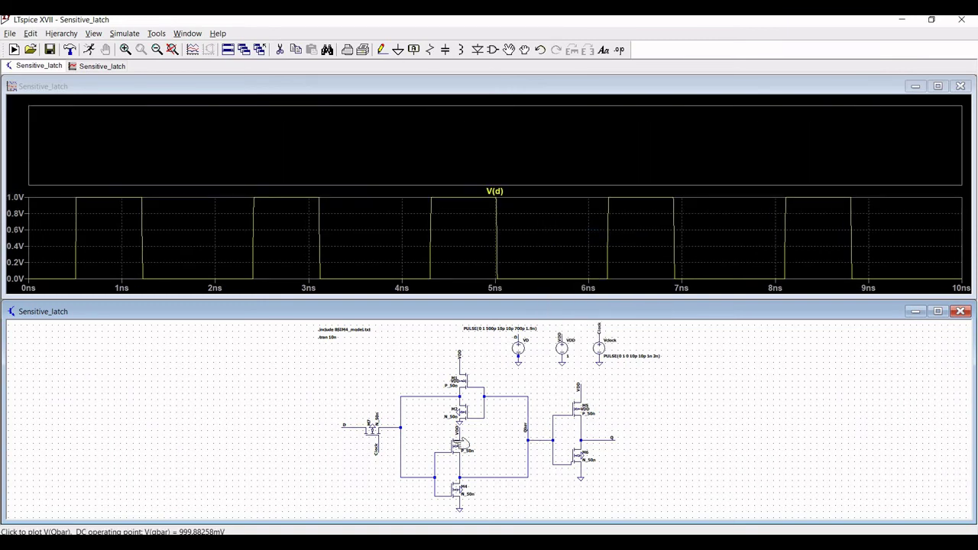
pyautogui.click(385, 443)
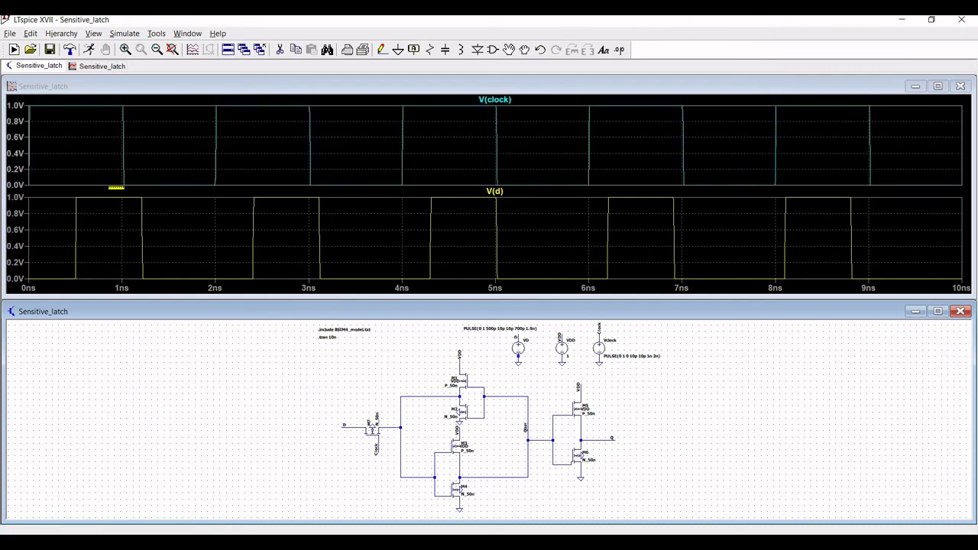
# Step: Add a third plot pane above the Clock waveform and plot the Q output voltage in it
pyautogui.rightClick(539, 151)
pyautogui.click(578, 215)
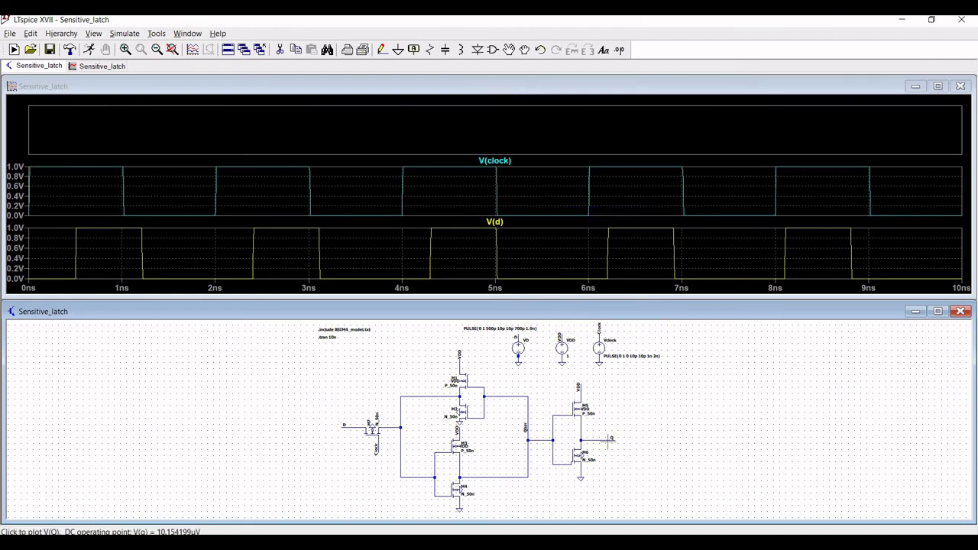
pyautogui.click(611, 437)
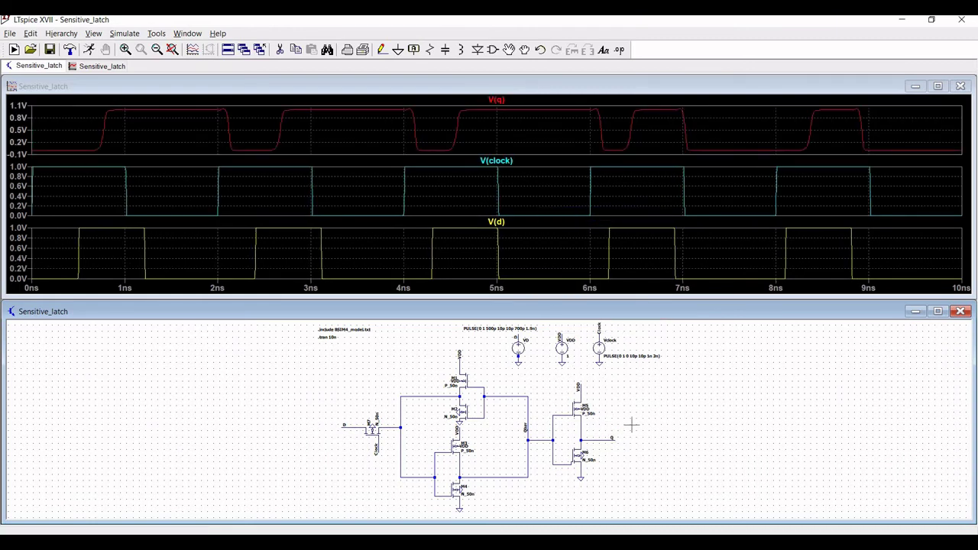